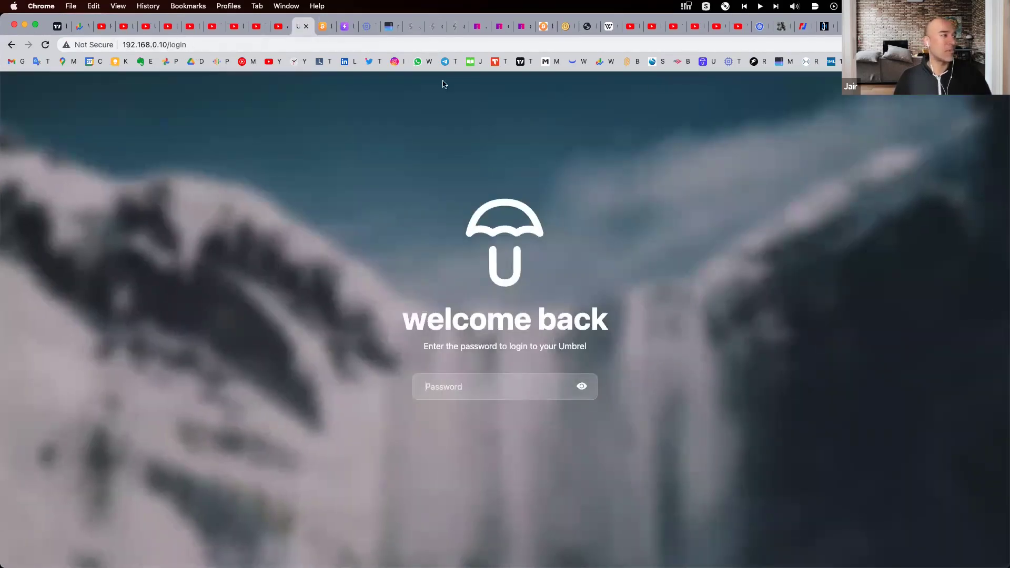
key(ctrl+alt+a)
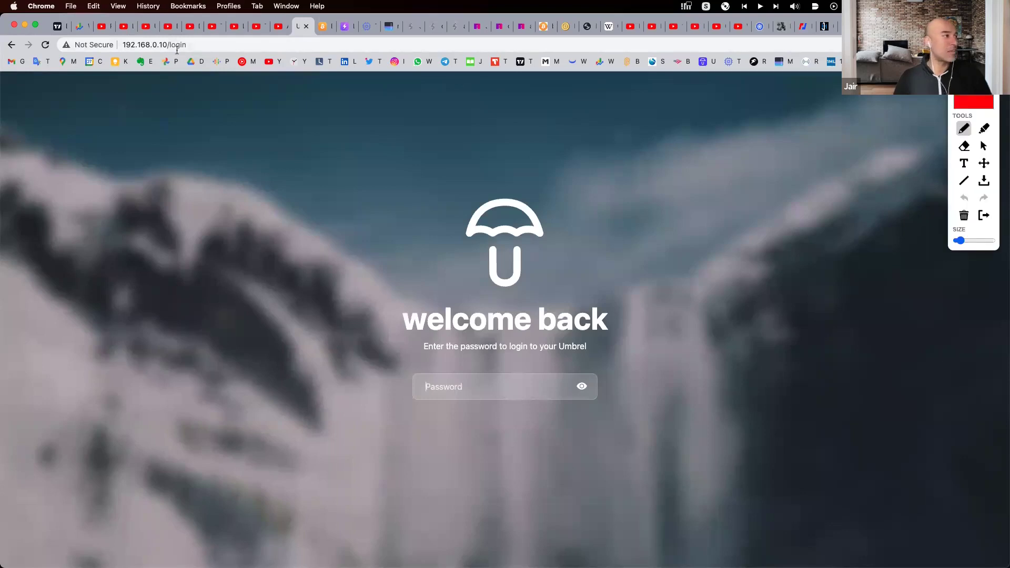
click(169, 26)
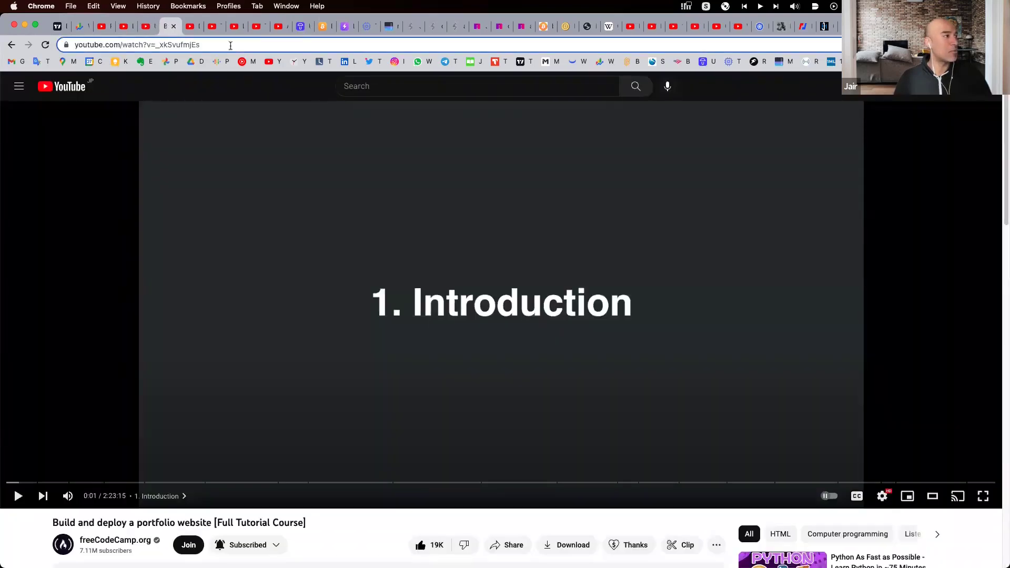
key(ctrl+Tab)
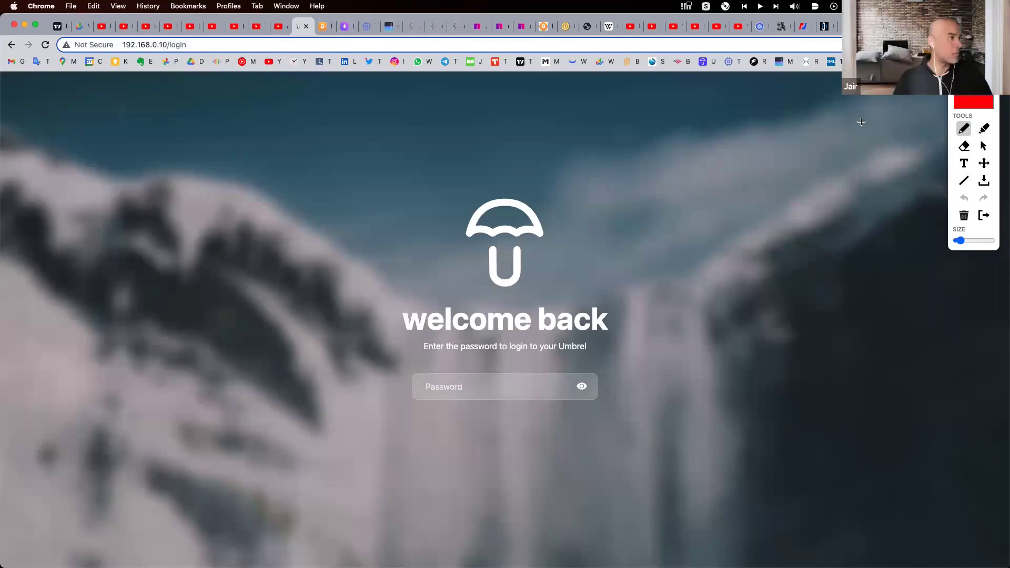
click(984, 216)
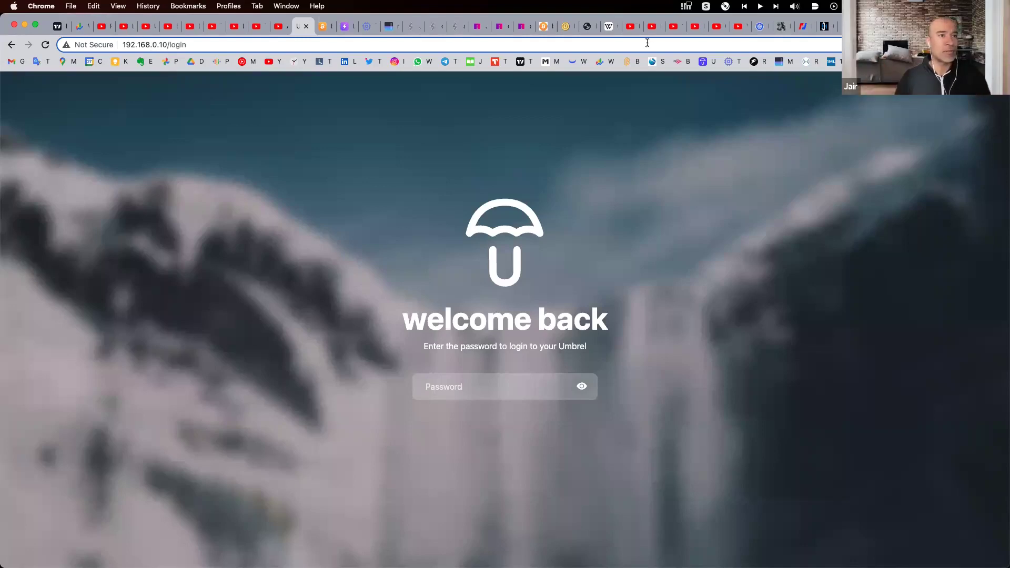
Step: Draw a red network diagram over the page: a box labelled R linked to a box labelled Fi, which connects down to a cloud
key(alt+shift+d)
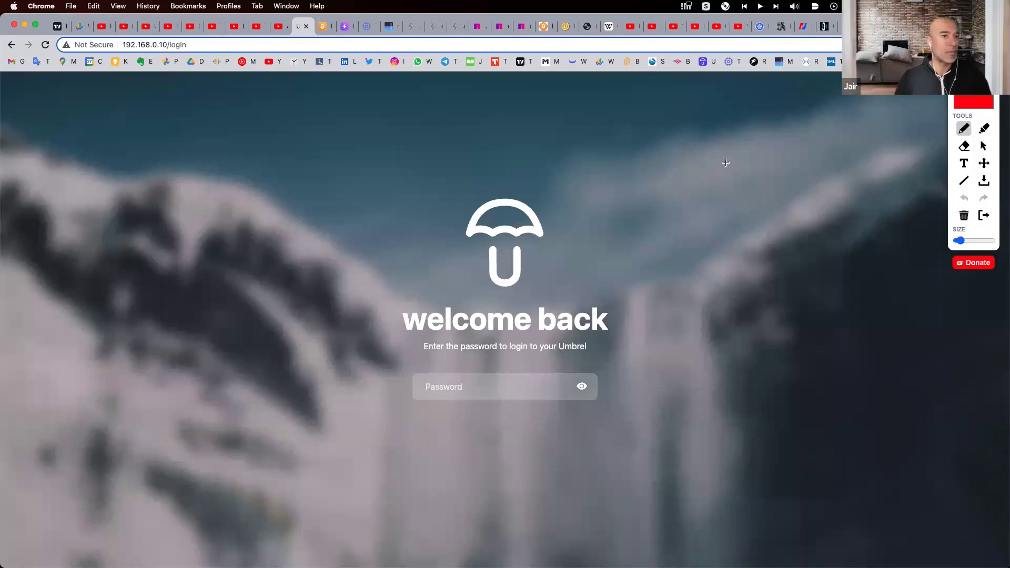
mouse_move(234, 154)
mouse_down()
mouse_move(235, 194)
mouse_move(327, 136)
mouse_move(214, 112)
mouse_up()
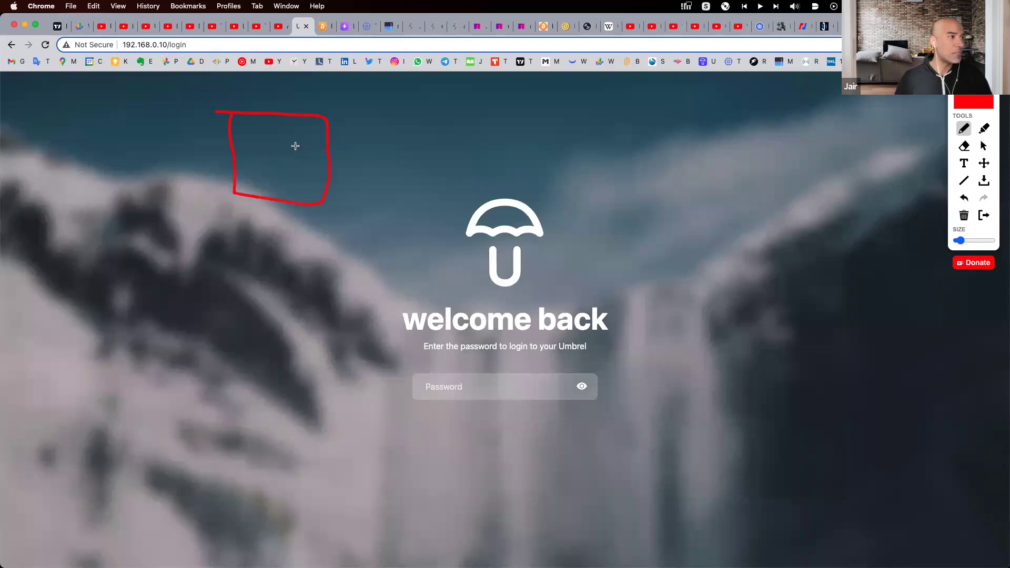
drag(186, 152, 122, 186)
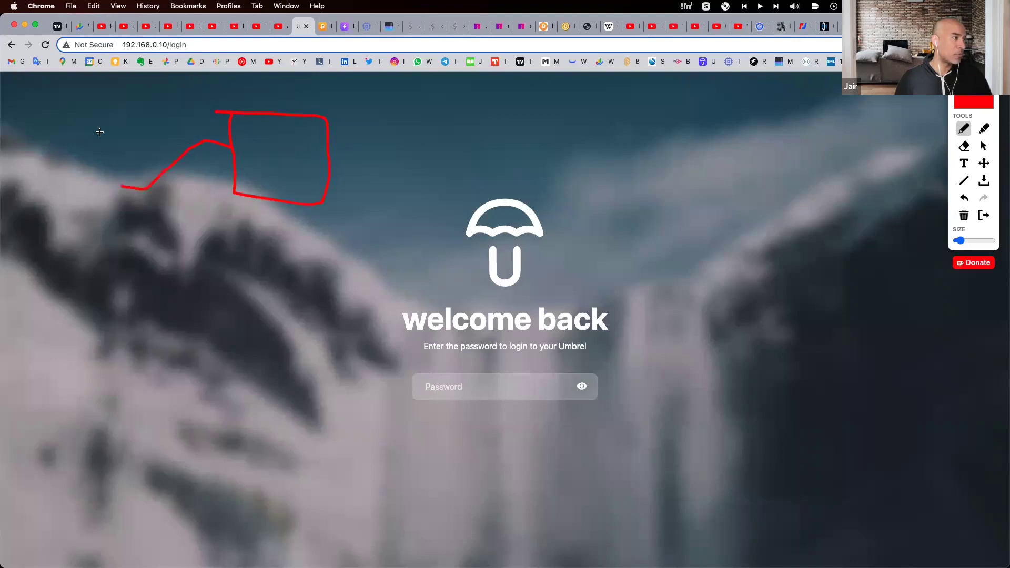
mouse_move(73, 130)
mouse_down()
mouse_move(46, 174)
mouse_move(114, 199)
mouse_move(105, 132)
mouse_up()
mouse_move(64, 217)
mouse_down()
mouse_move(59, 319)
mouse_move(16, 368)
mouse_move(92, 391)
mouse_move(95, 341)
mouse_up()
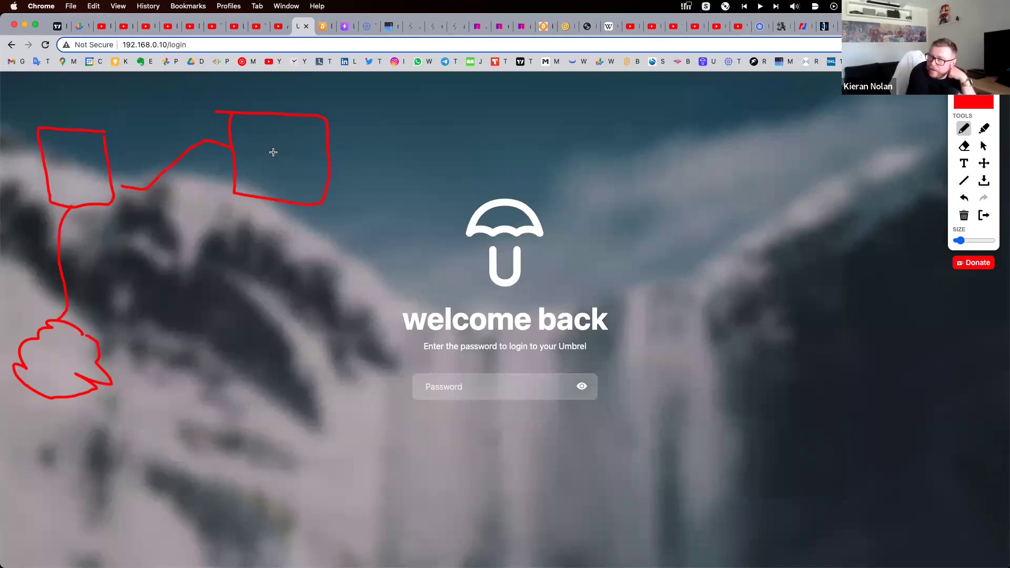
drag(273, 142, 270, 153)
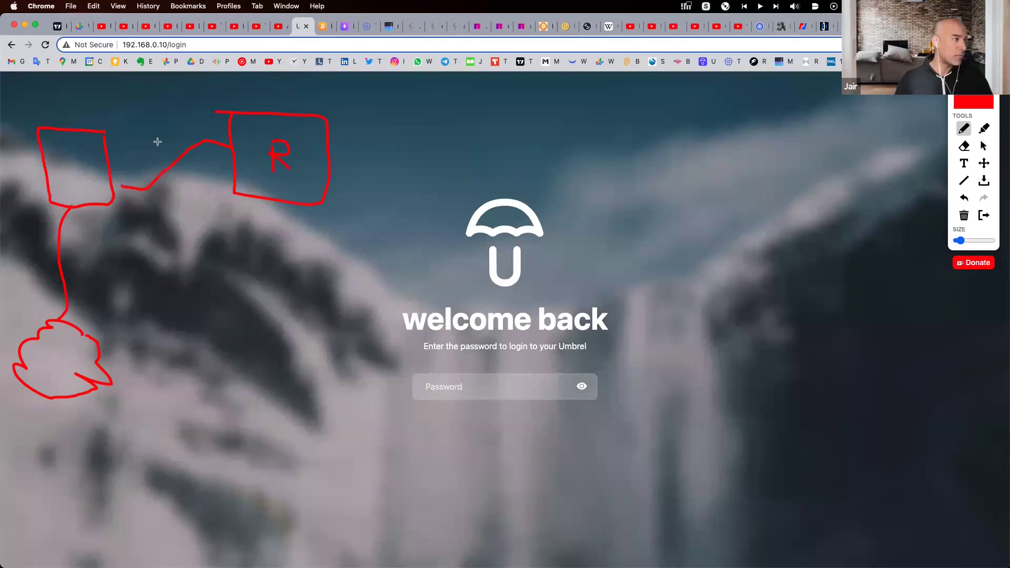
drag(70, 153, 66, 168)
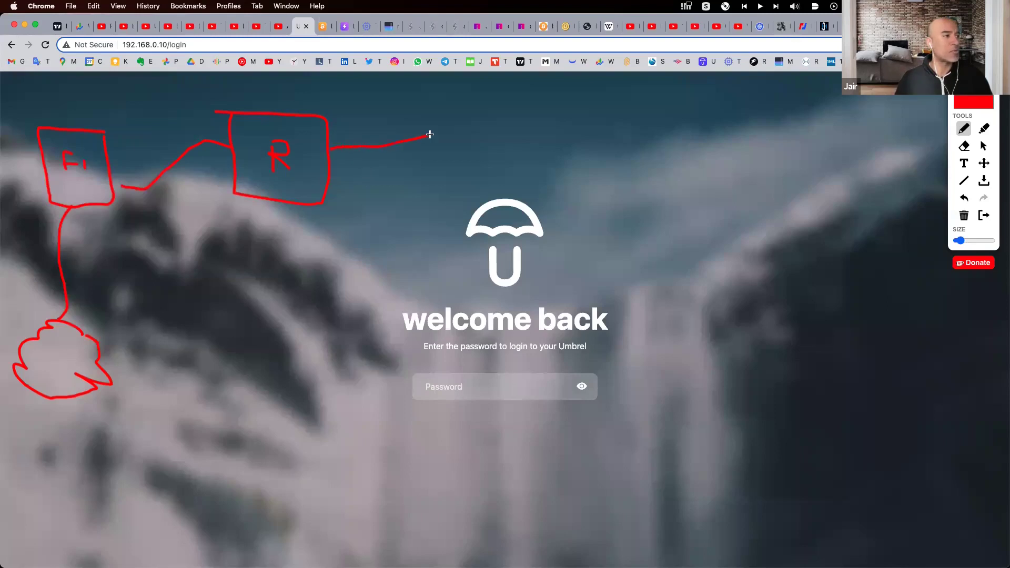
Step: Draw three lines branching out from the R box, ending the upper one in a new box captioned LINUX, and mark inside that box
drag(429, 135, 474, 112)
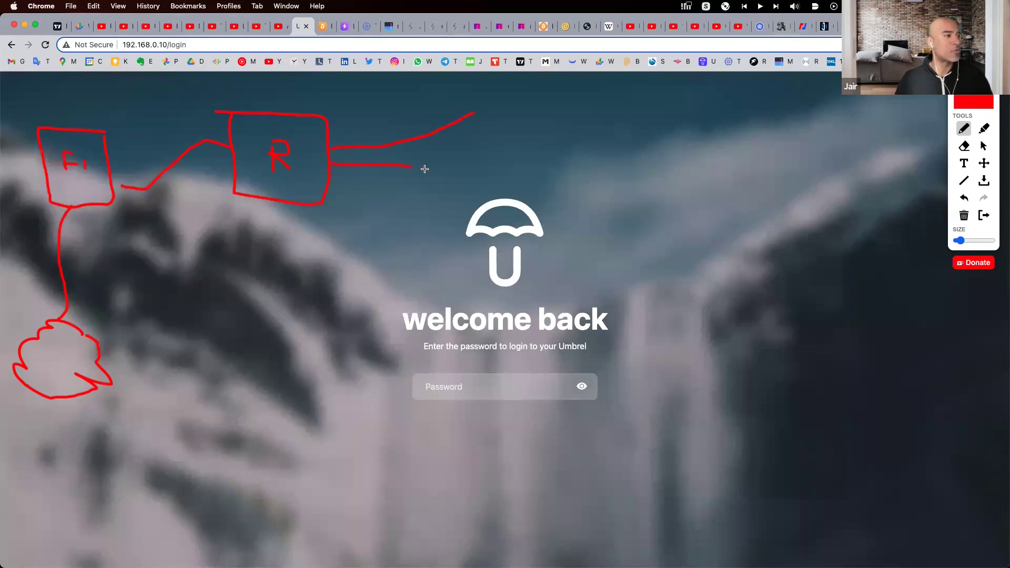
drag(368, 198, 418, 216)
mouse_move(572, 88)
mouse_down()
mouse_move(463, 91)
mouse_move(478, 138)
mouse_move(565, 99)
mouse_move(561, 86)
mouse_move(633, 111)
mouse_move(686, 96)
mouse_move(707, 108)
mouse_up()
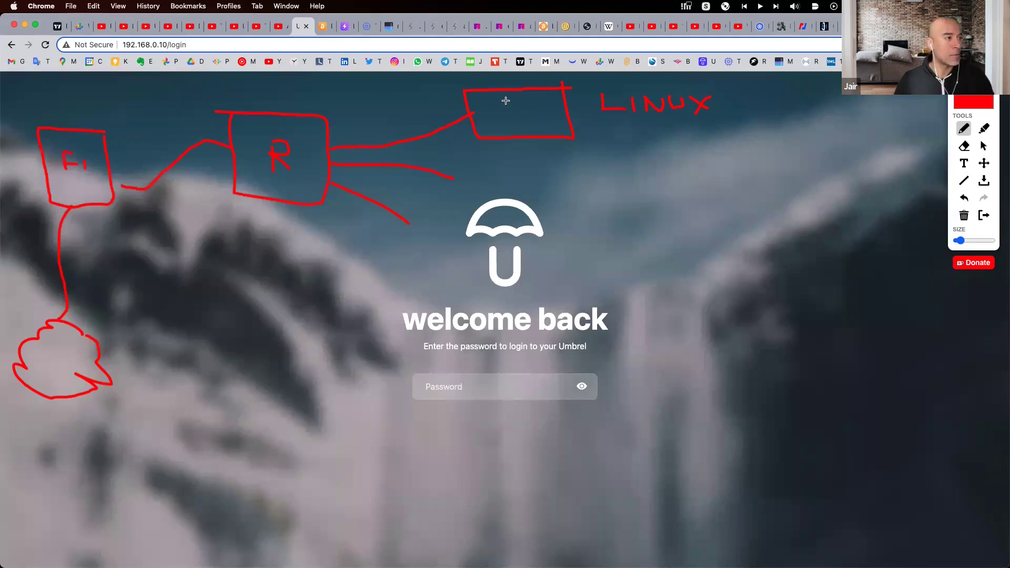
mouse_move(510, 98)
mouse_down()
mouse_move(516, 124)
mouse_move(528, 113)
mouse_move(517, 125)
mouse_up()
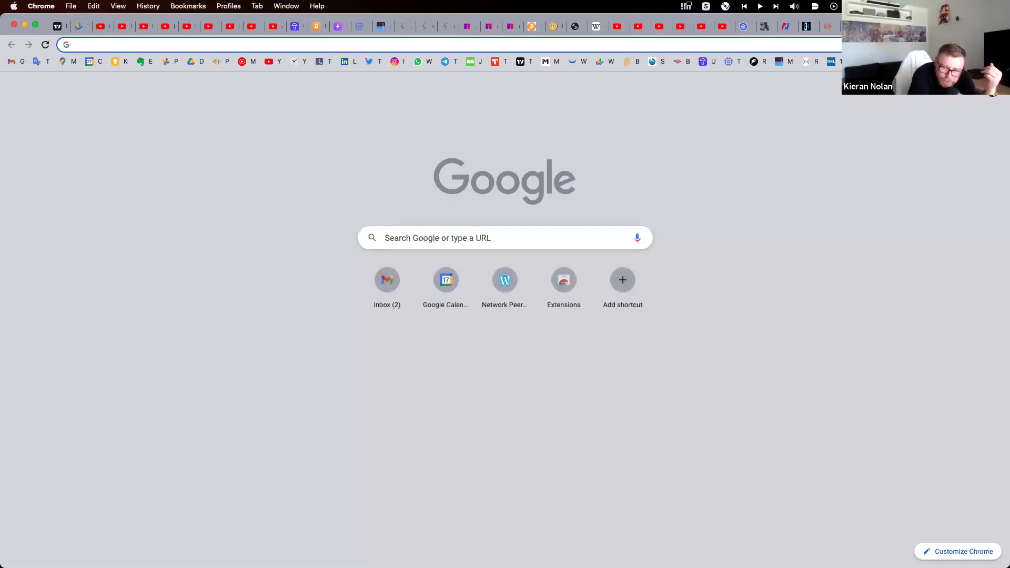
Step: Place the new browser tab beside the Umbrel login tab, search for "github.com umbrel" and open Umbrel's GitHub organization page
drag(388, 35, 316, 32)
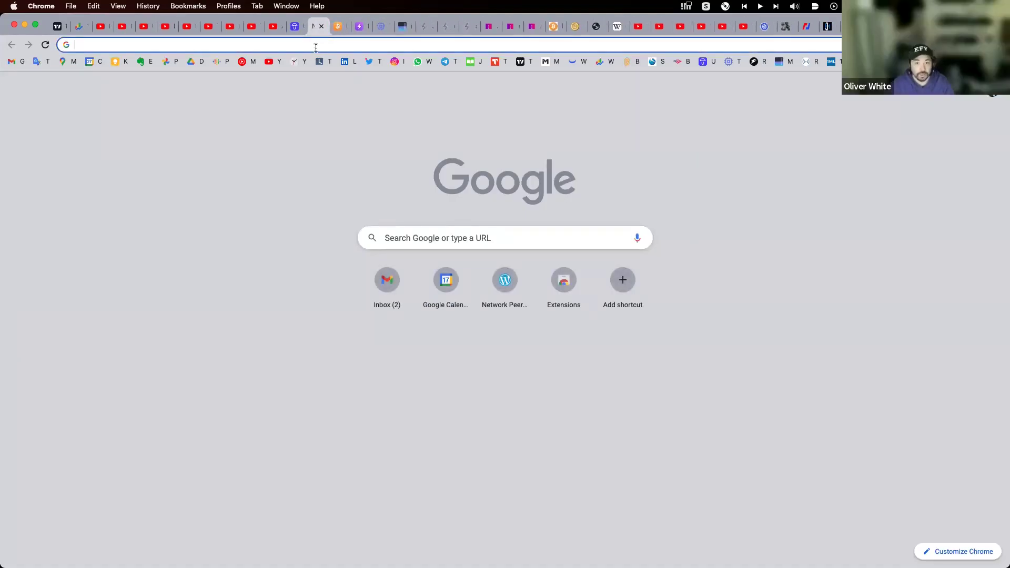
text(github)
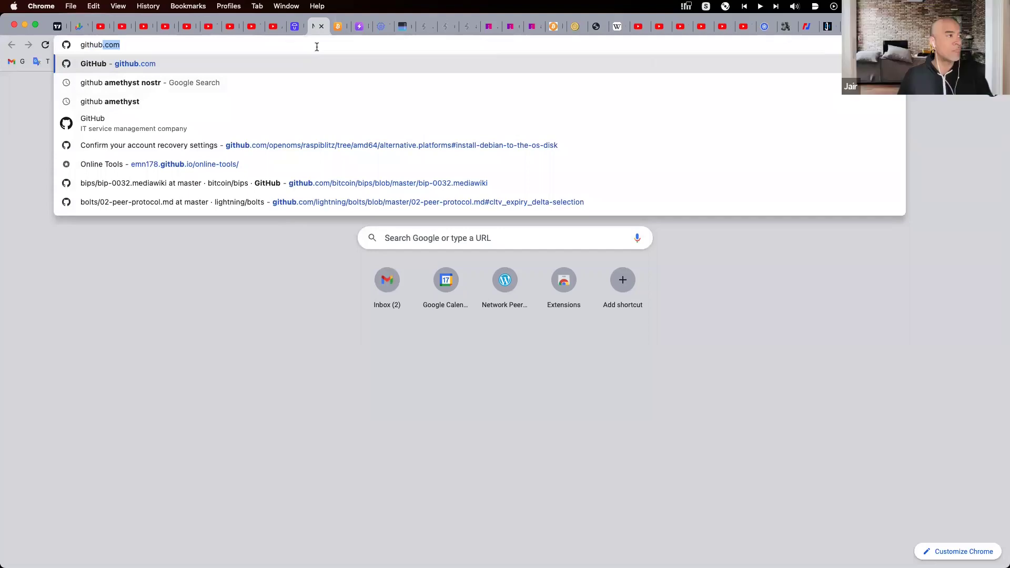
key(Right)
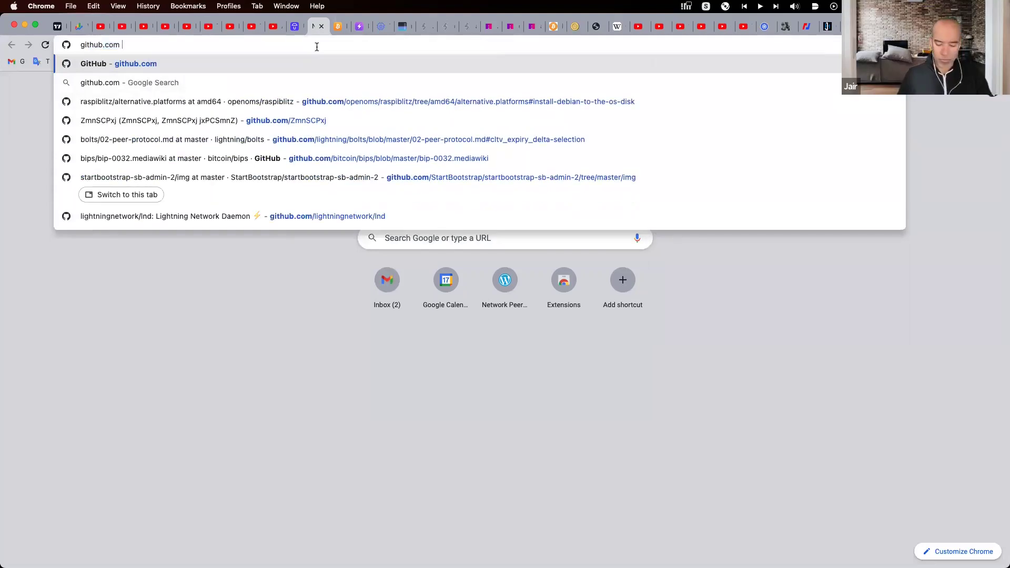
text(umbrel)
key(Return)
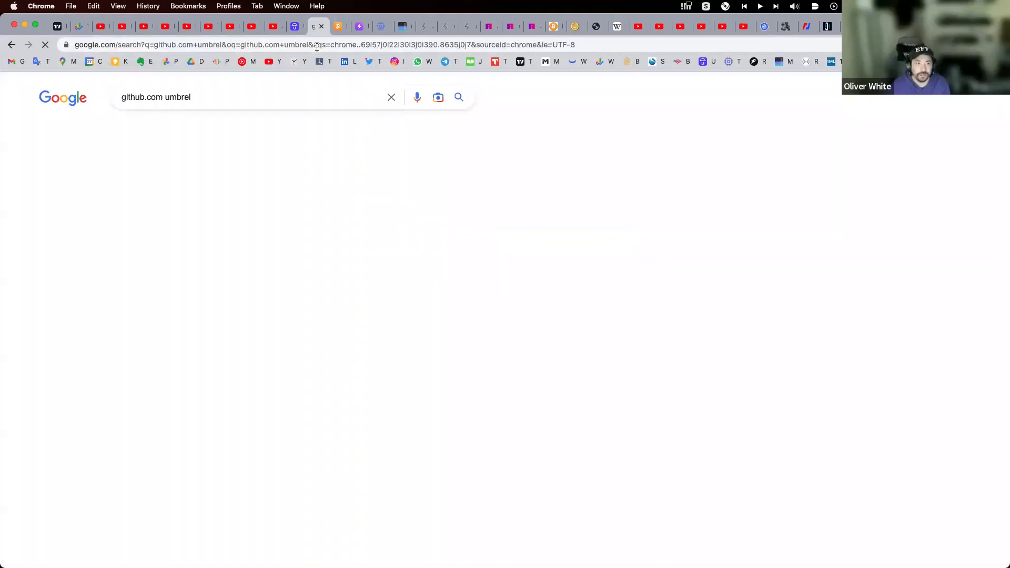
click(174, 190)
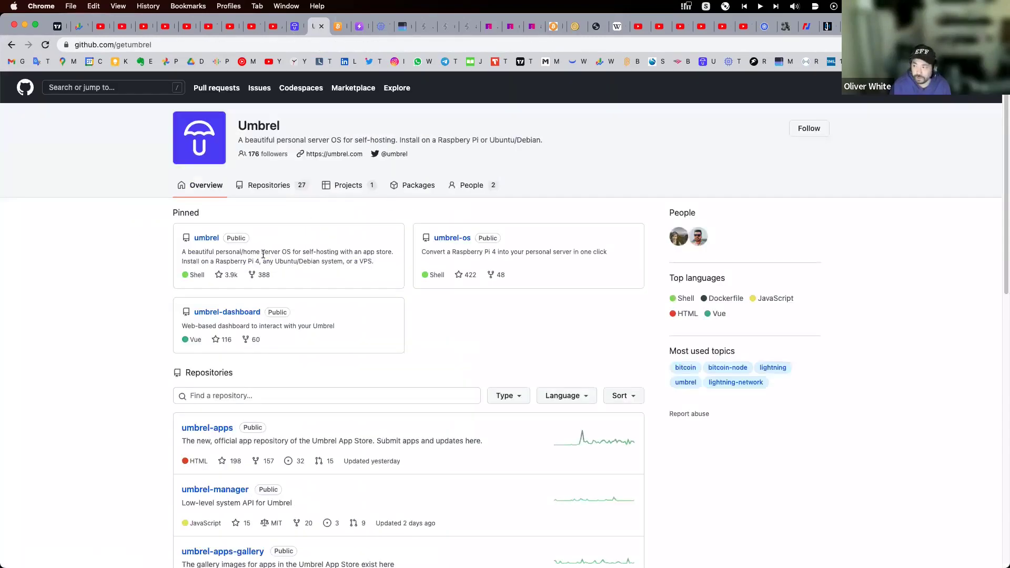
Step: Open the umbrel repository and jump from its README to the Ubuntu/Debian installation instructions
click(207, 238)
scroll(392, 252, down, 15)
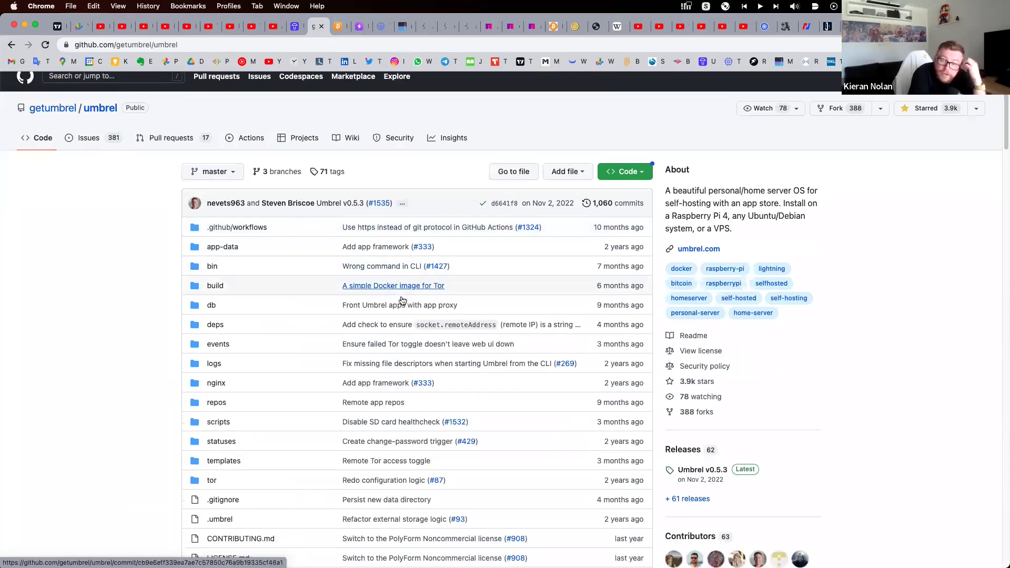
scroll(401, 298, up, 3)
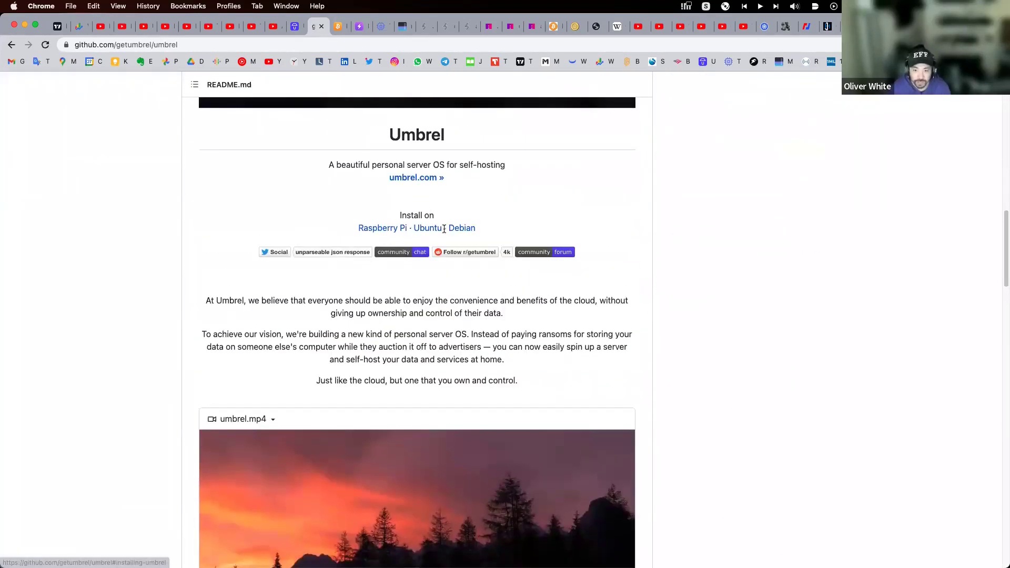
click(428, 229)
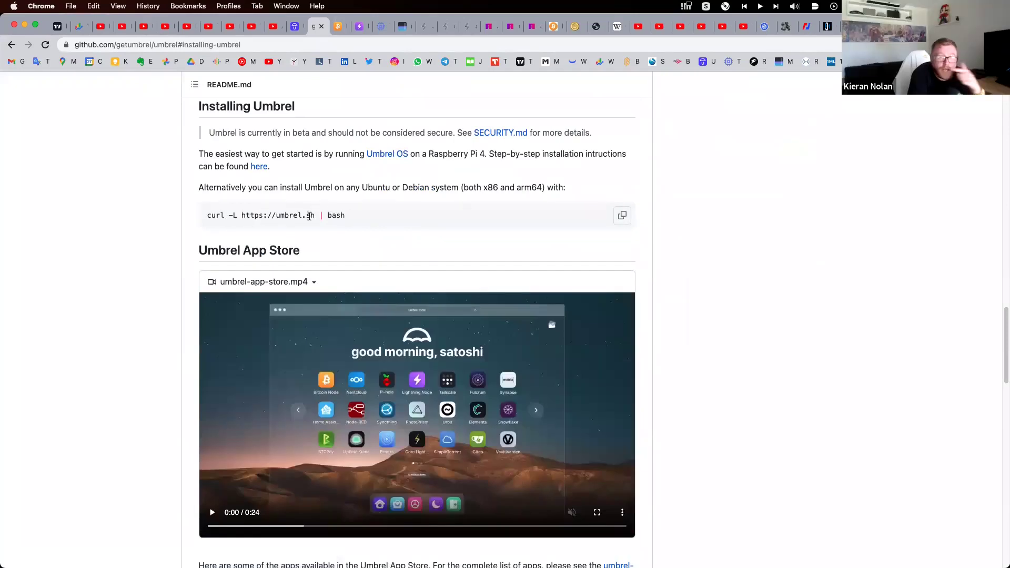
key(alt+shift+d)
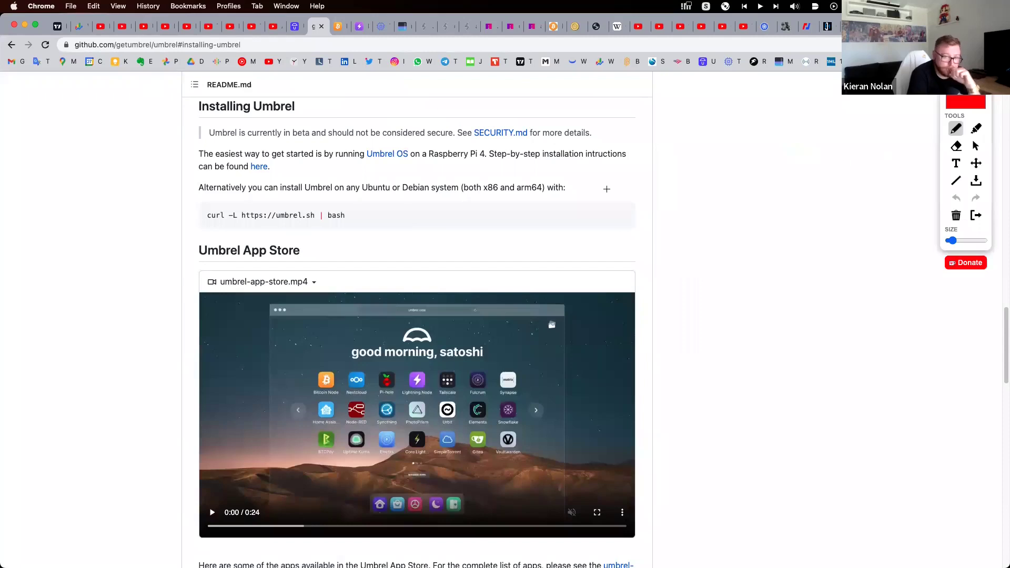
mouse_move(318, 202)
mouse_down()
mouse_move(185, 199)
mouse_move(231, 232)
mouse_move(363, 220)
mouse_move(303, 196)
mouse_up()
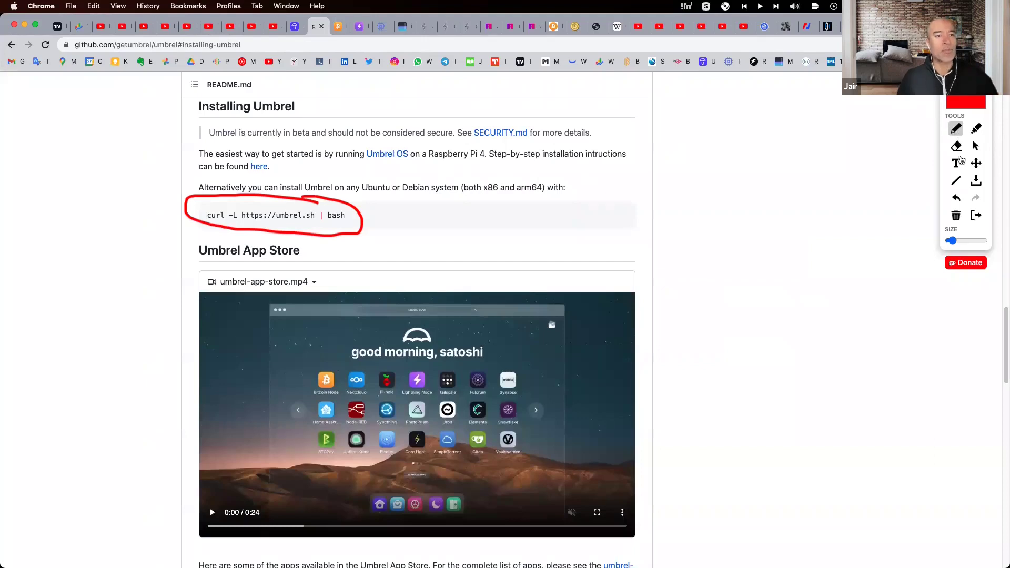
click(977, 216)
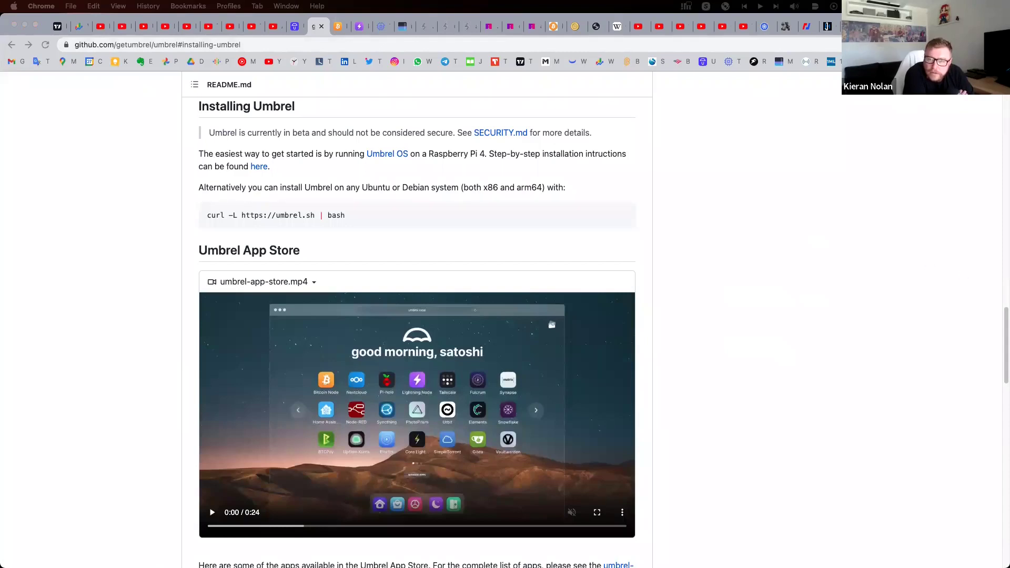
Step: Switch to iTerm2, open a new terminal tab with the PERSONAL profile and clear its screen
key(super+Tab)
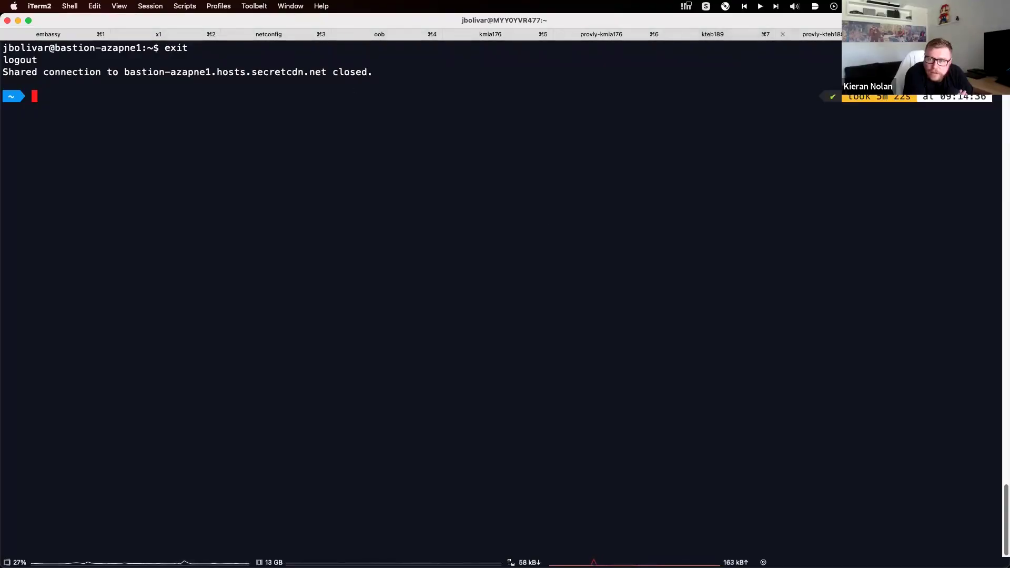
right_click(716, 128)
mouse_move(760, 150)
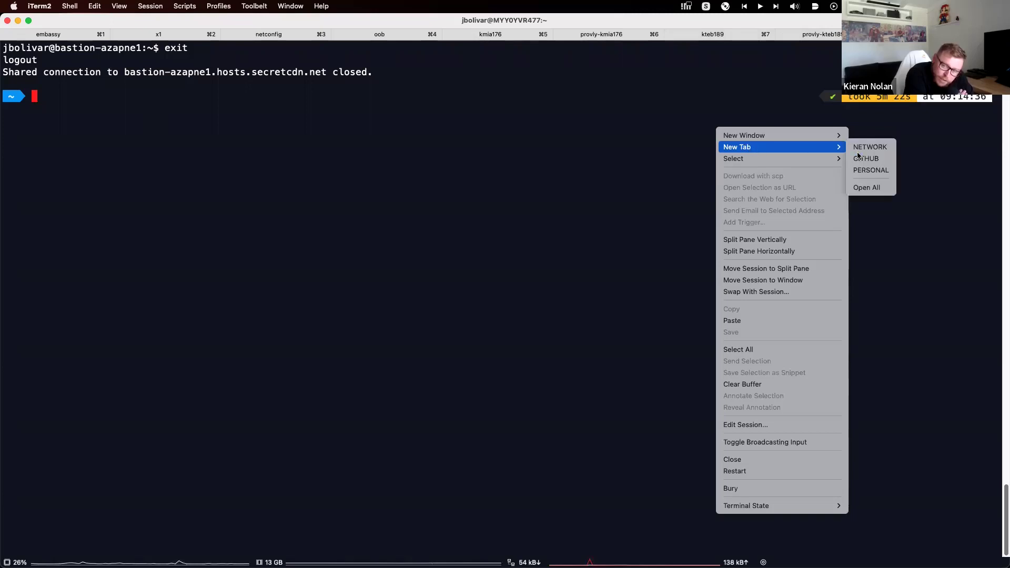
click(875, 169)
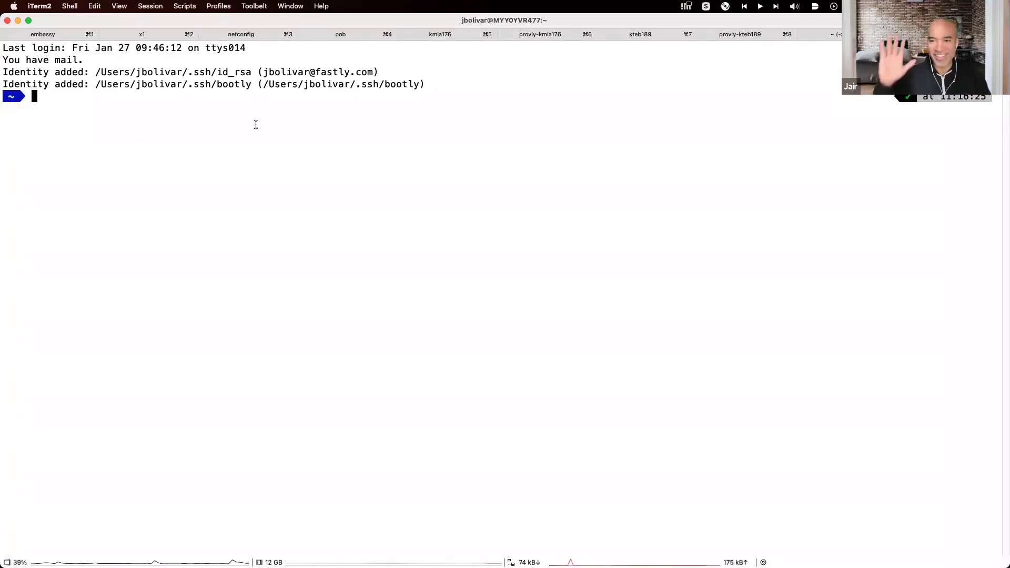
key(ctrl+l)
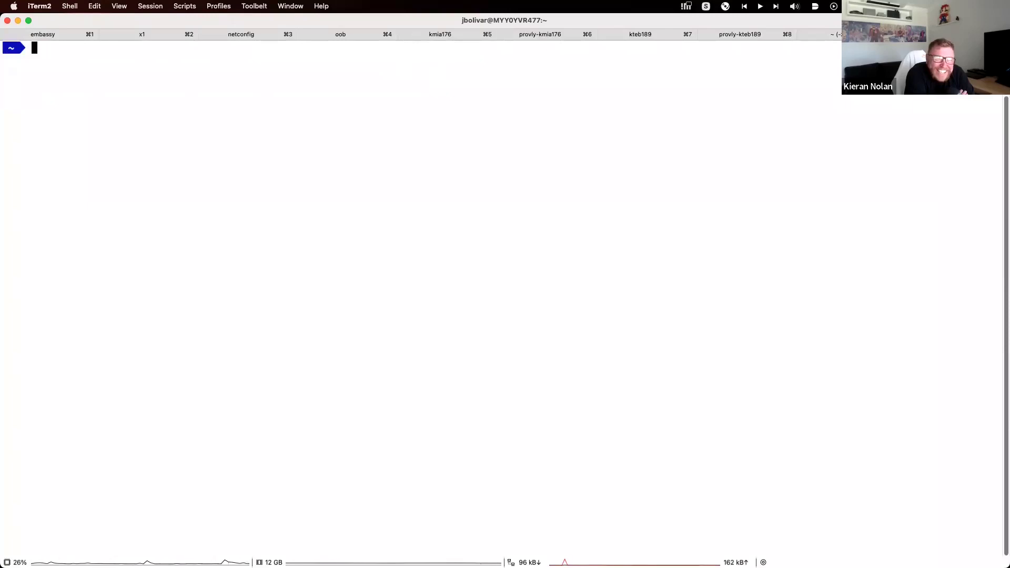
Step: Connect over SSH to the host lxc1 with the personal user account and clear the screen
text(ssh )
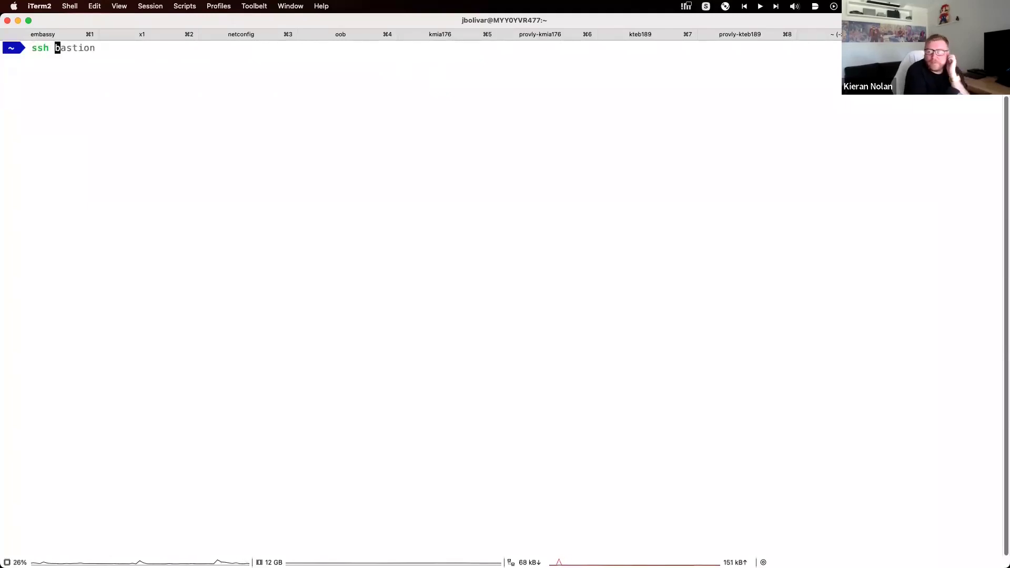
text(jair)
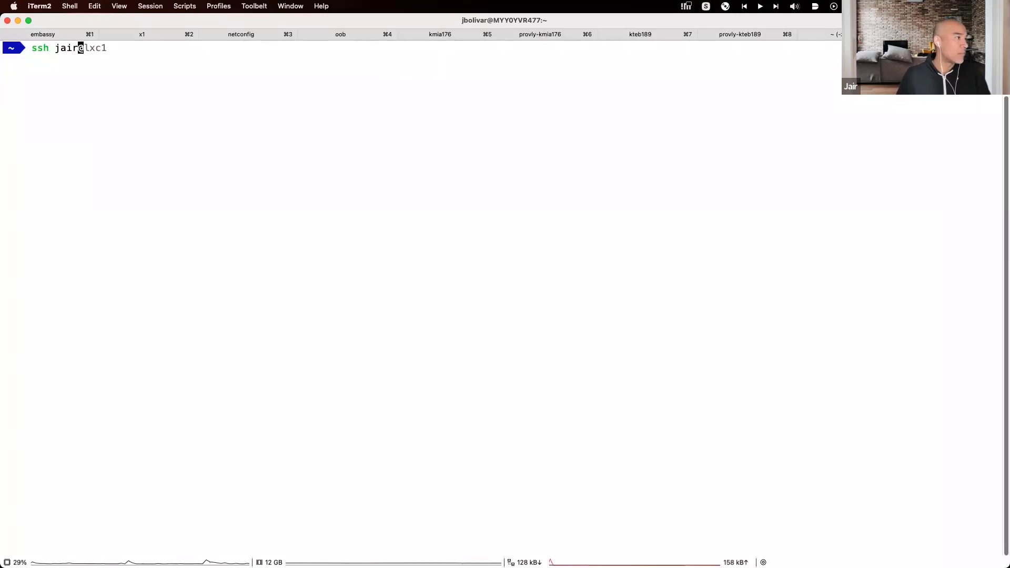
key(Right)
key(Return)
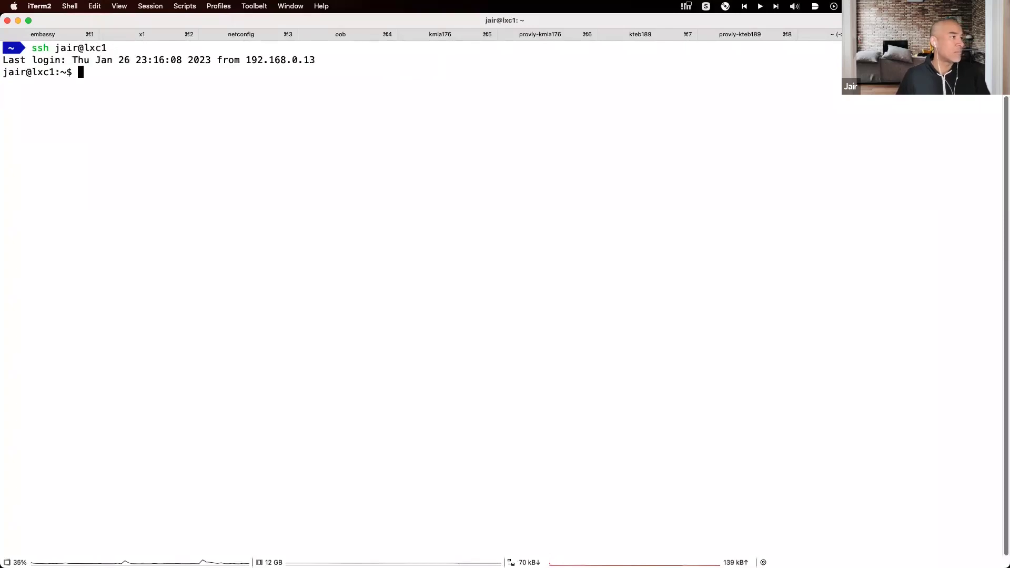
key(ctrl+l)
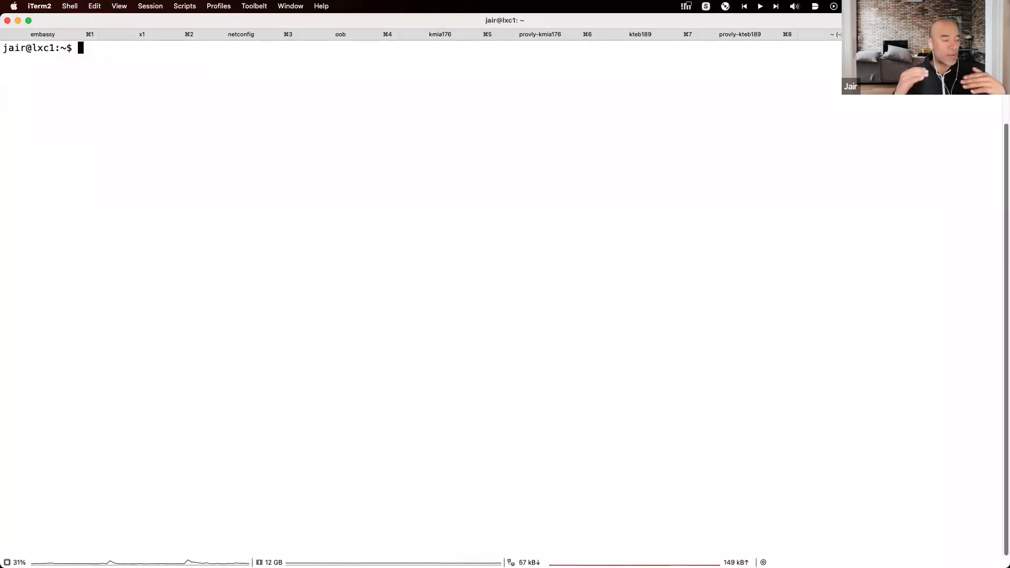
Step: List the running Docker containers on the server with "docker container ls"
text(ds)
key(BackSpace)
key(BackSpace)
text(doc)
key(BackSpace)
key(BackSpace)
key(BackSpace)
text(r )
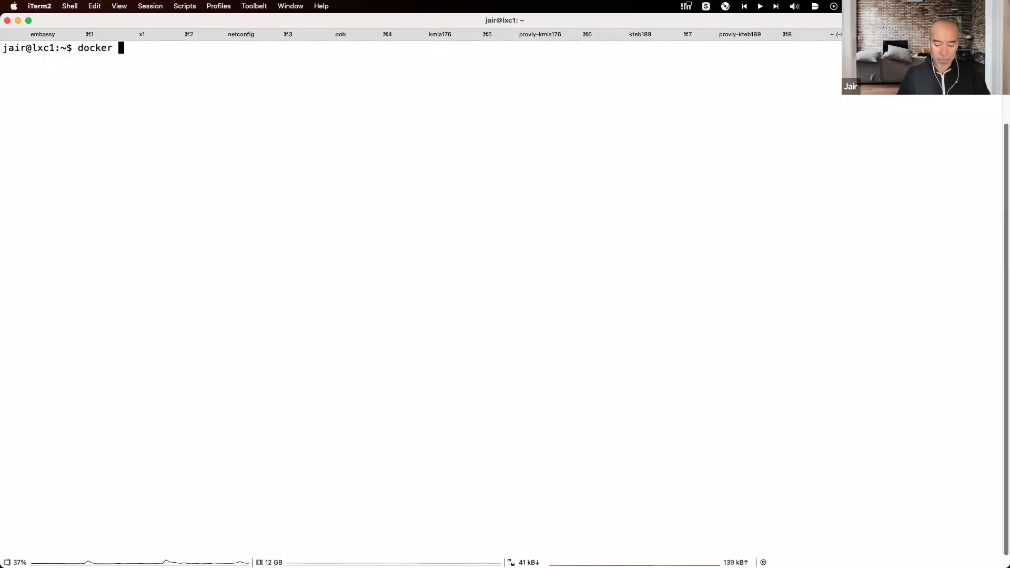
text(container ls)
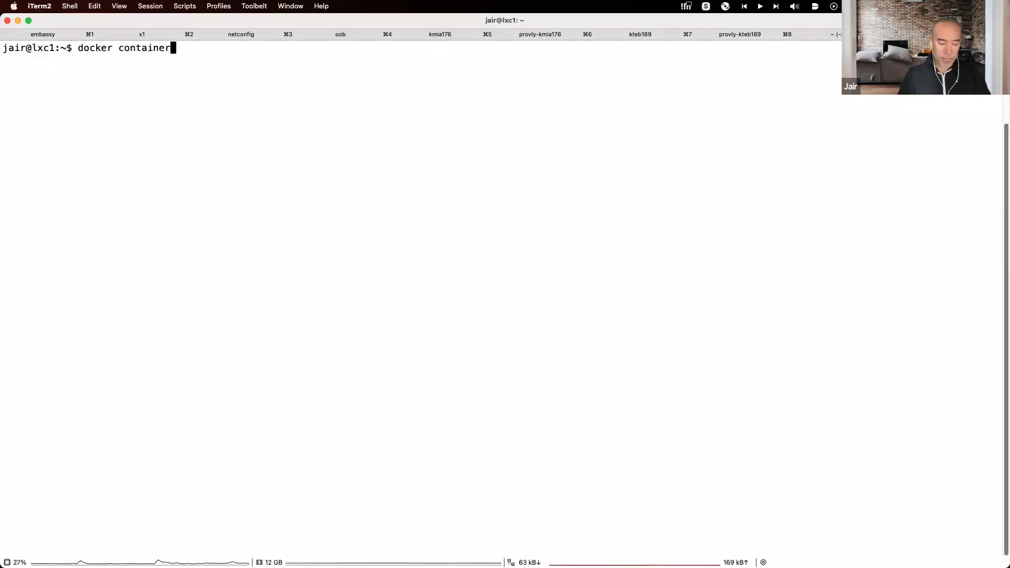
key(Return)
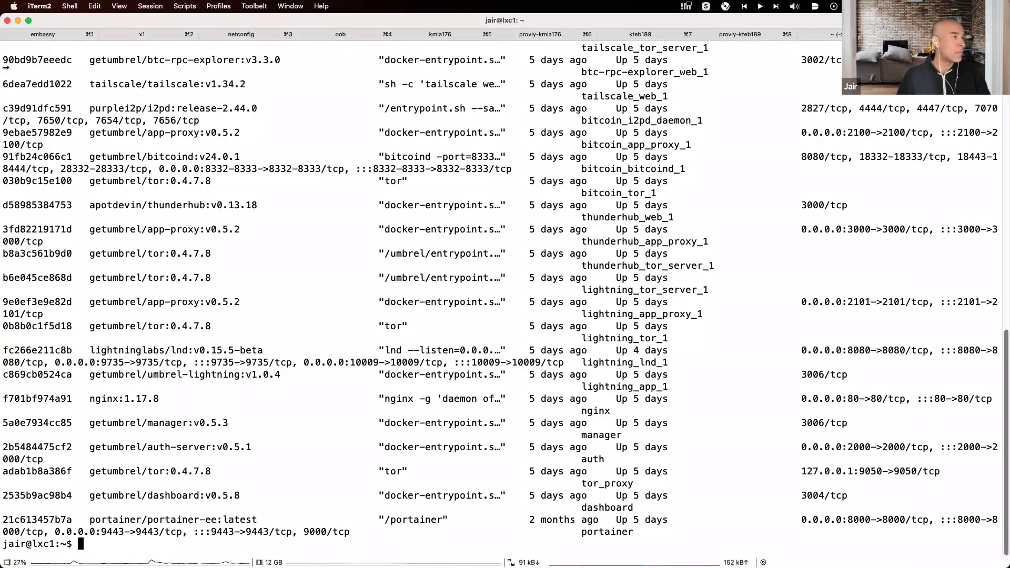
Step: Review the Docker container listing from its first entry to its last, highlighting the opening block of Umbrel images
scroll(182, 238, up, 4)
scroll(182, 239, up, 10)
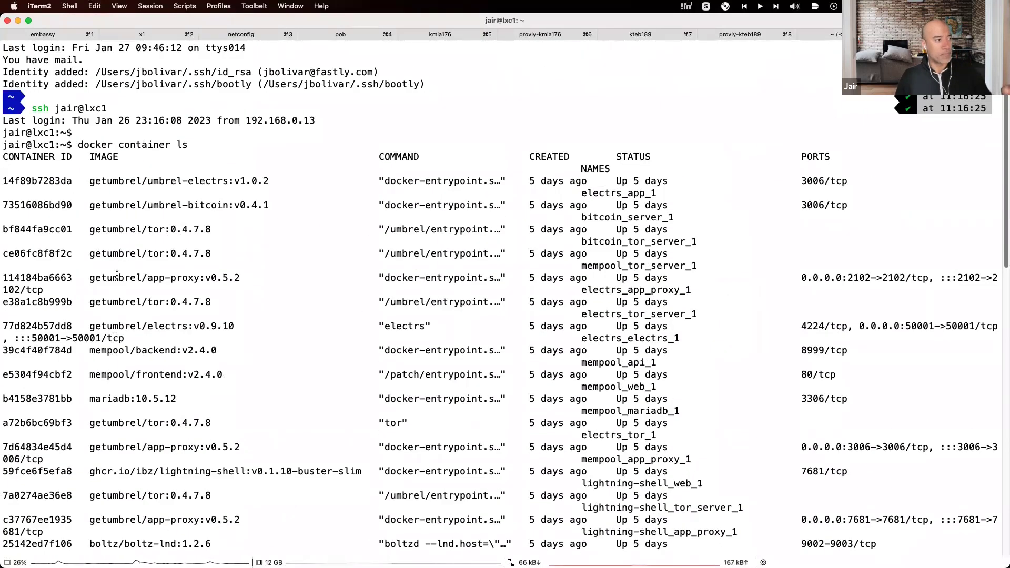
drag(90, 181, 283, 430)
scroll(326, 404, down, 19)
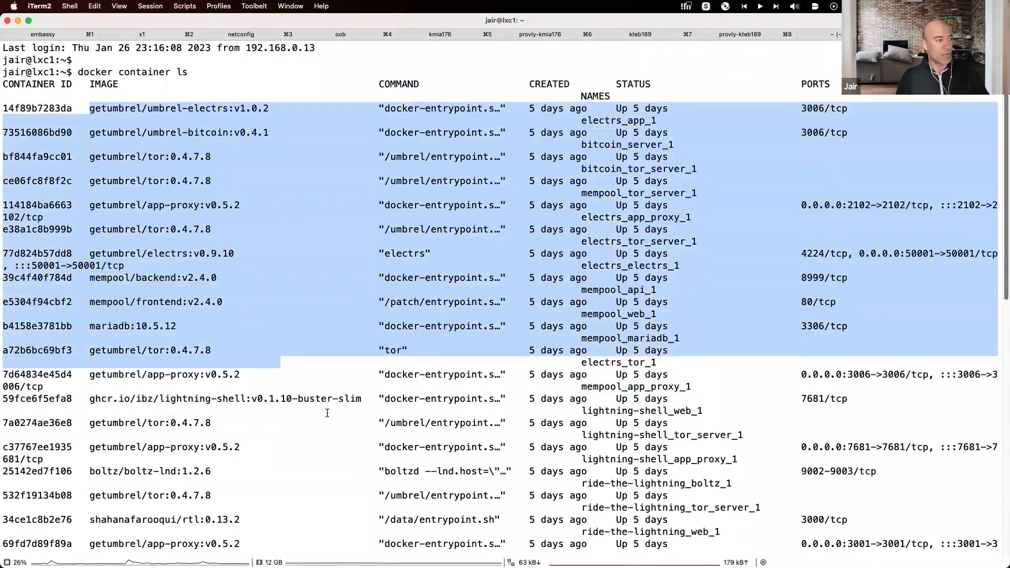
scroll(326, 404, up, 17)
scroll(327, 403, up, 3)
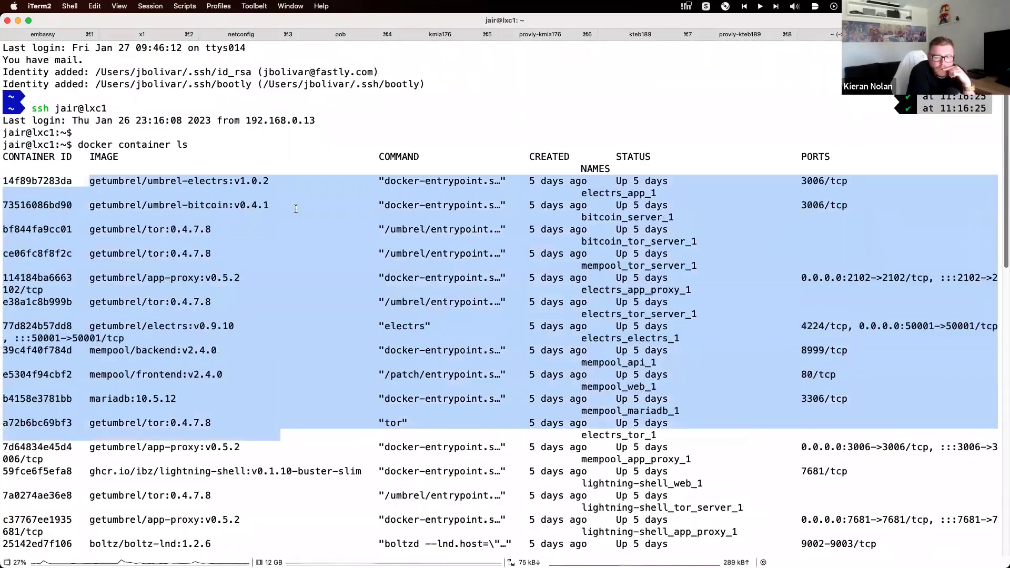
click(337, 115)
scroll(271, 263, down, 15)
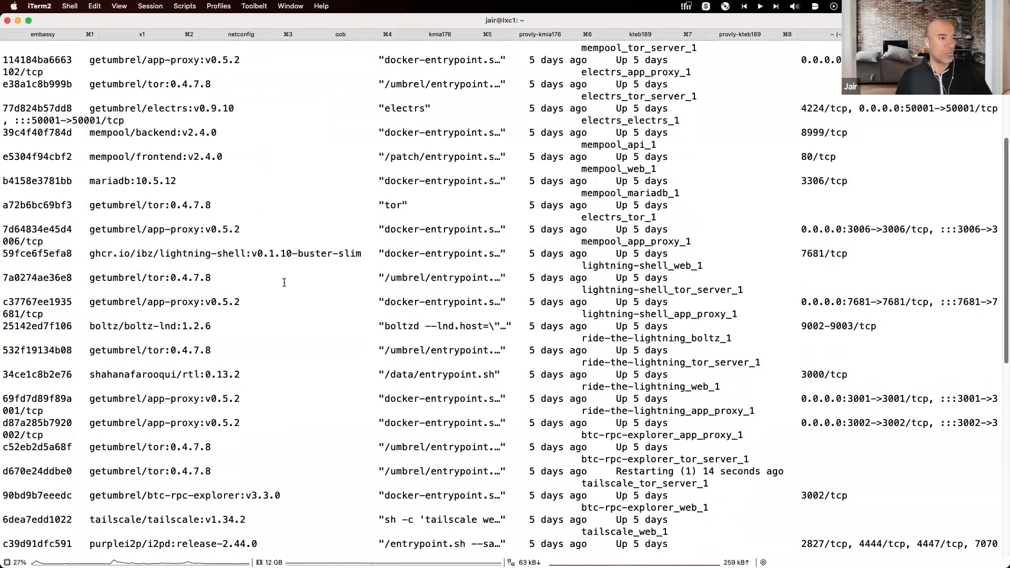
scroll(284, 283, down, 5)
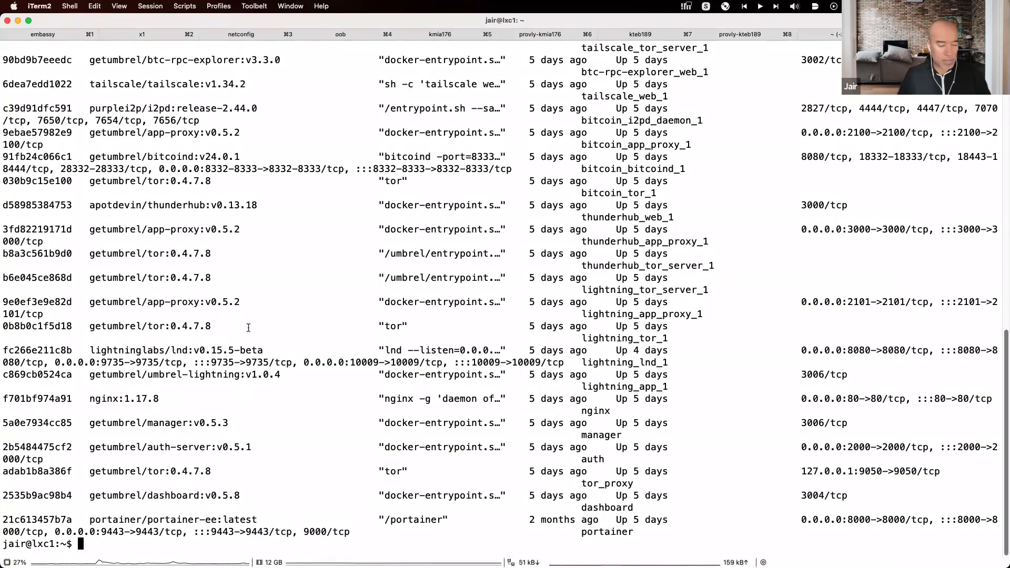
Step: Clear the terminal screen and list the server's block devices with their filesystems using "lsblk -f"
key(ctrl+l)
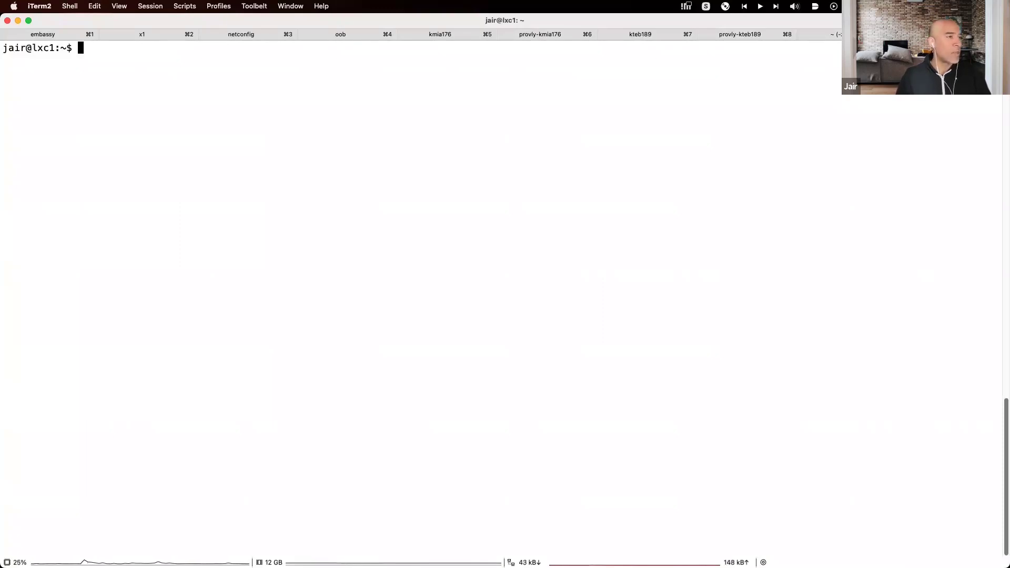
text(ls)
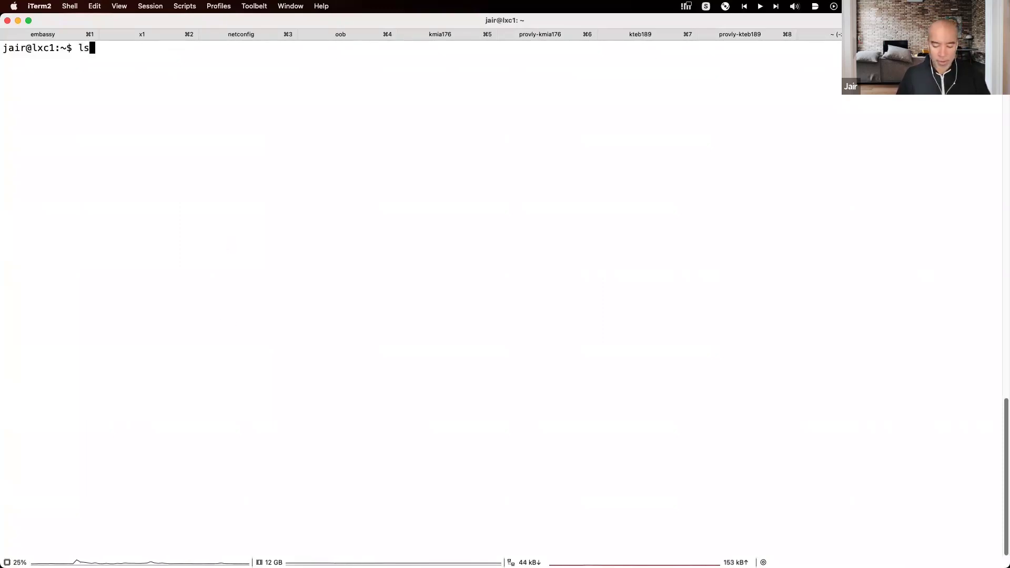
key(BackSpace)
key(BackSpace)
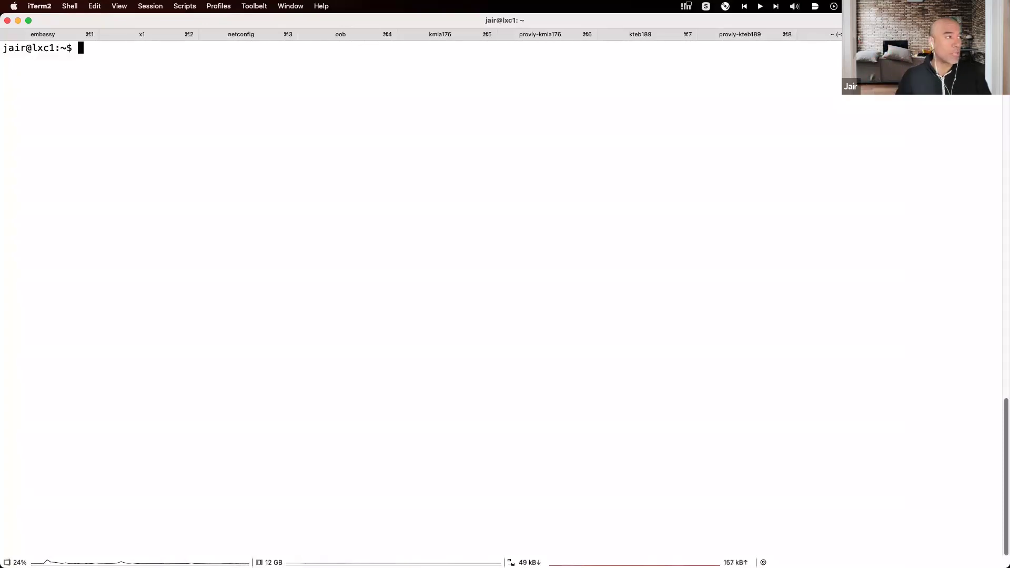
text(ls)
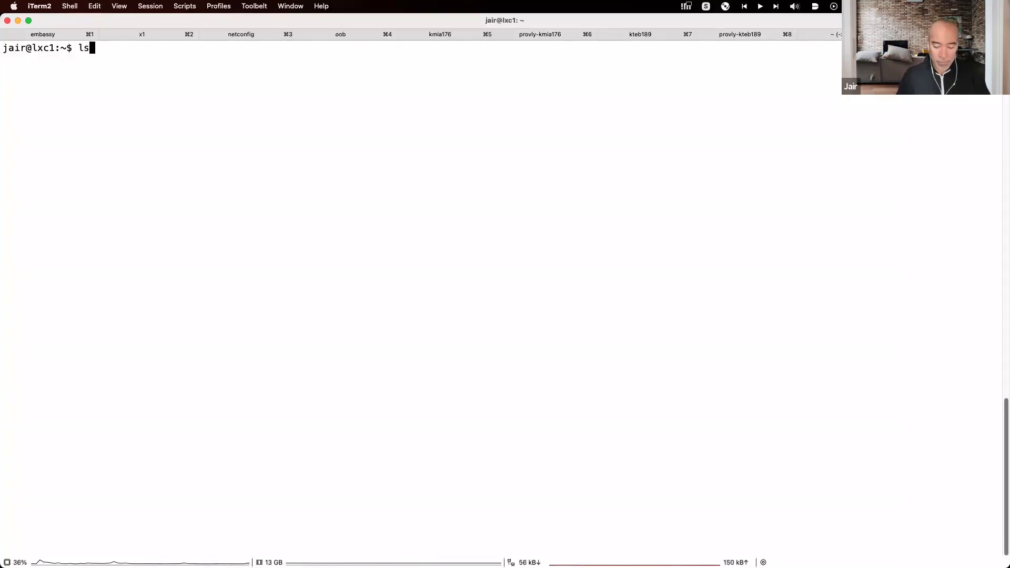
text(bl)
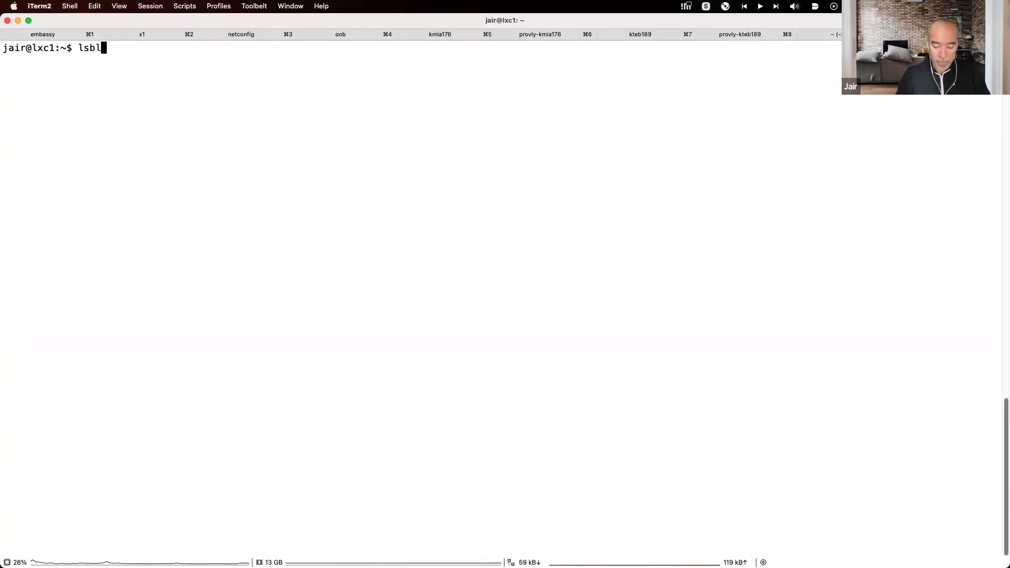
text(k -f)
key(Return)
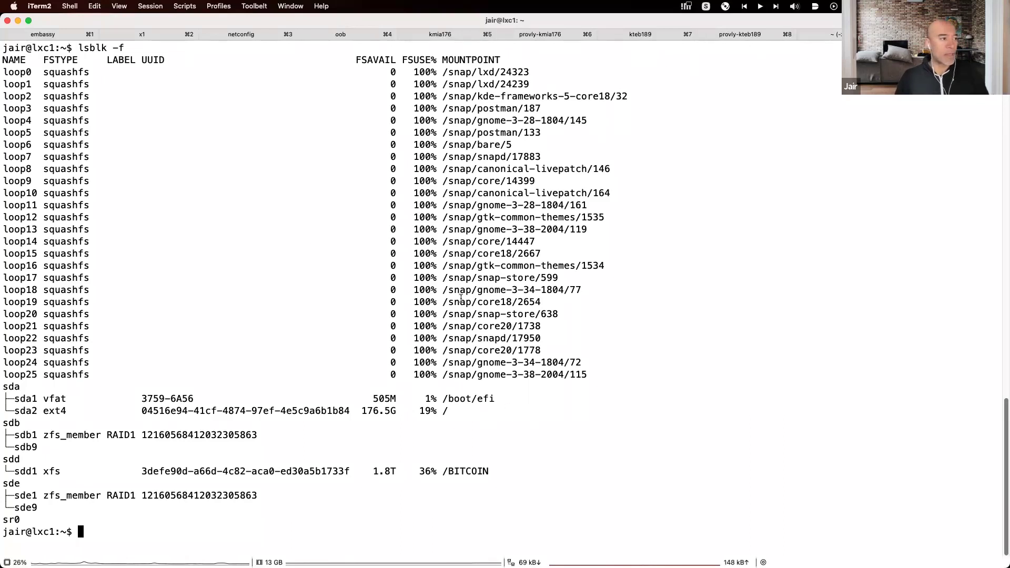
Step: Highlight the sdd disk entry in the device listing, its available space, and its usage and /BITCOIN mount point
scroll(203, 192, up, 1)
scroll(199, 194, down, 1)
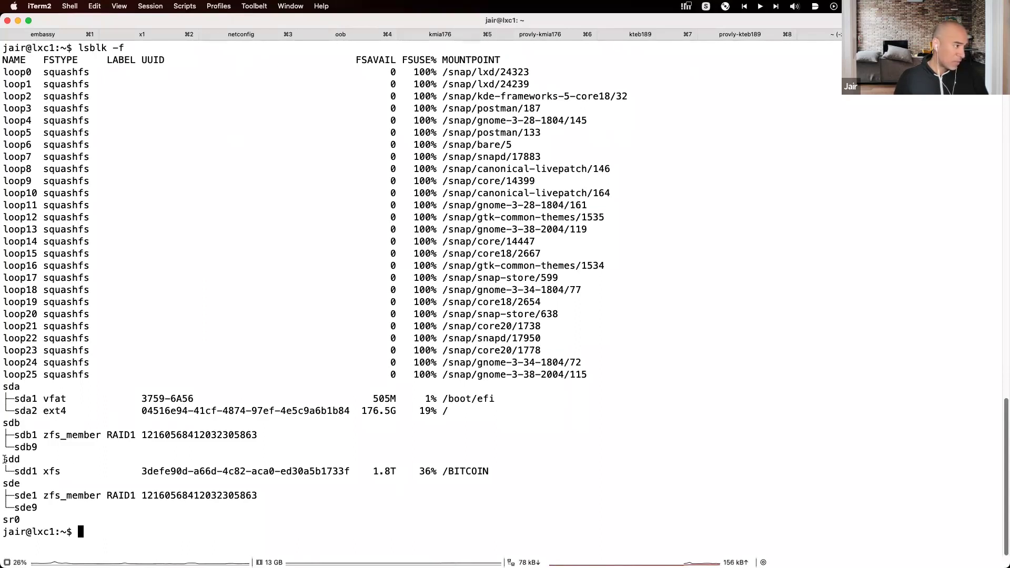
drag(3, 460, 502, 471)
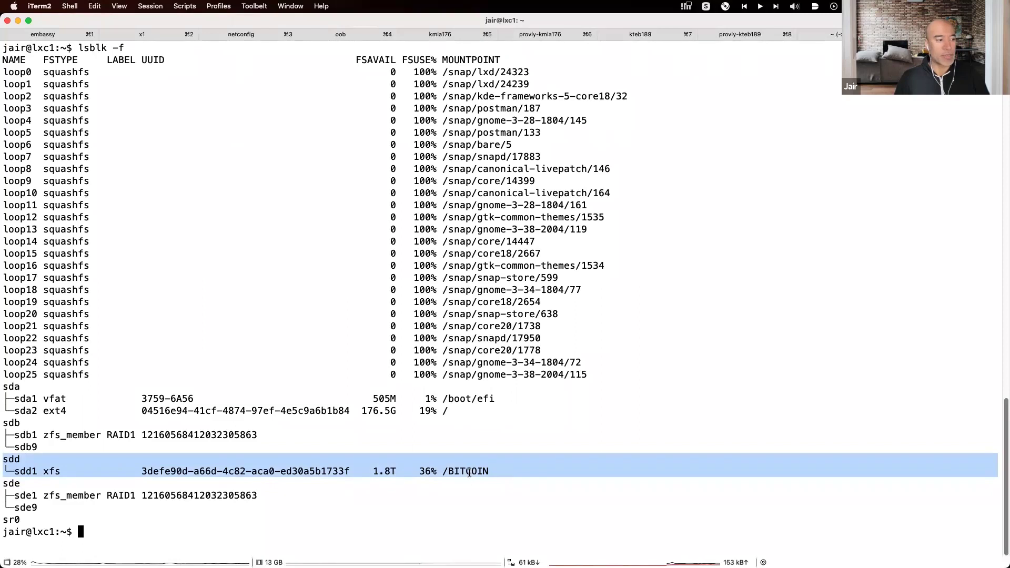
click(486, 428)
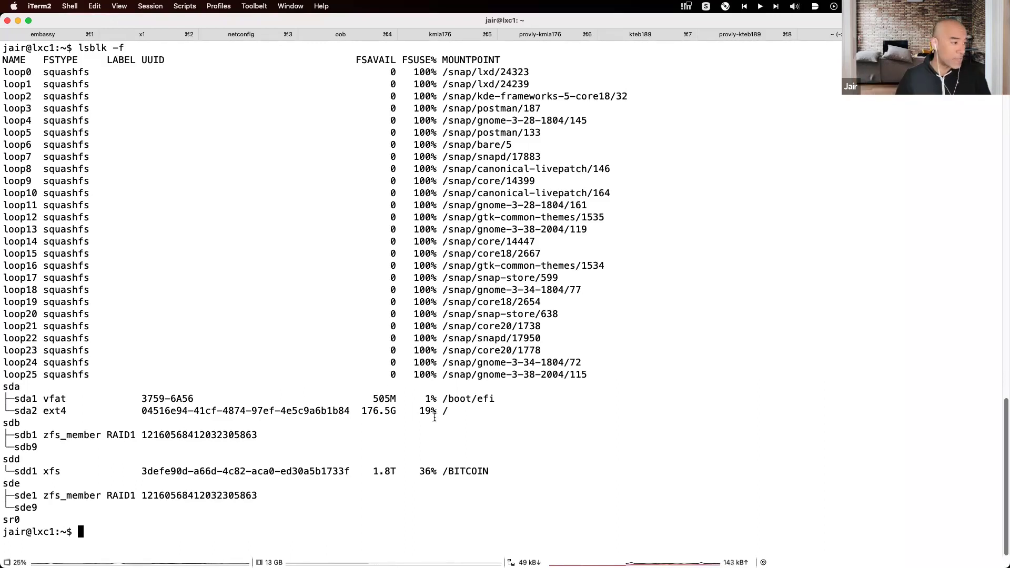
drag(372, 471, 397, 471)
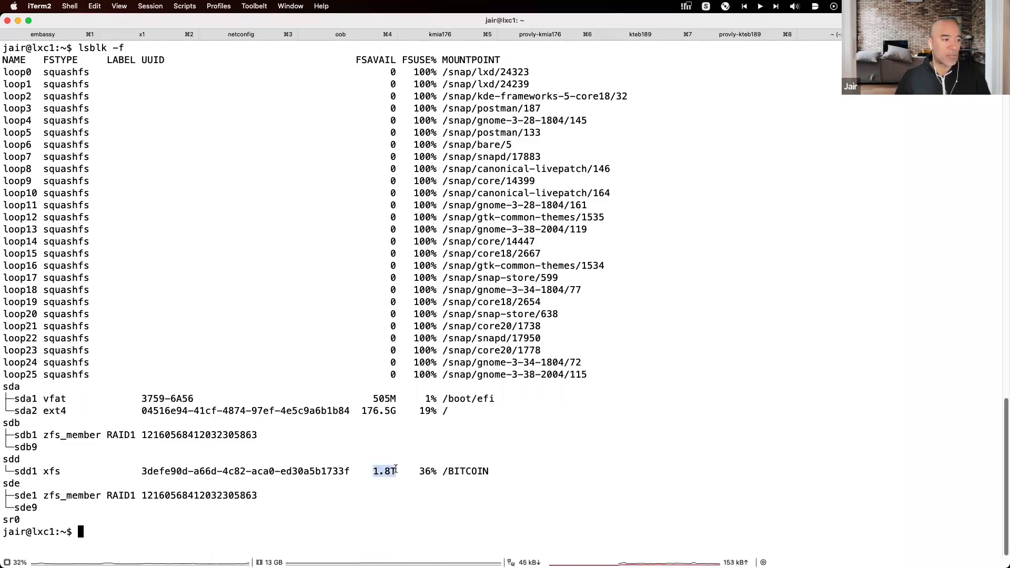
click(442, 484)
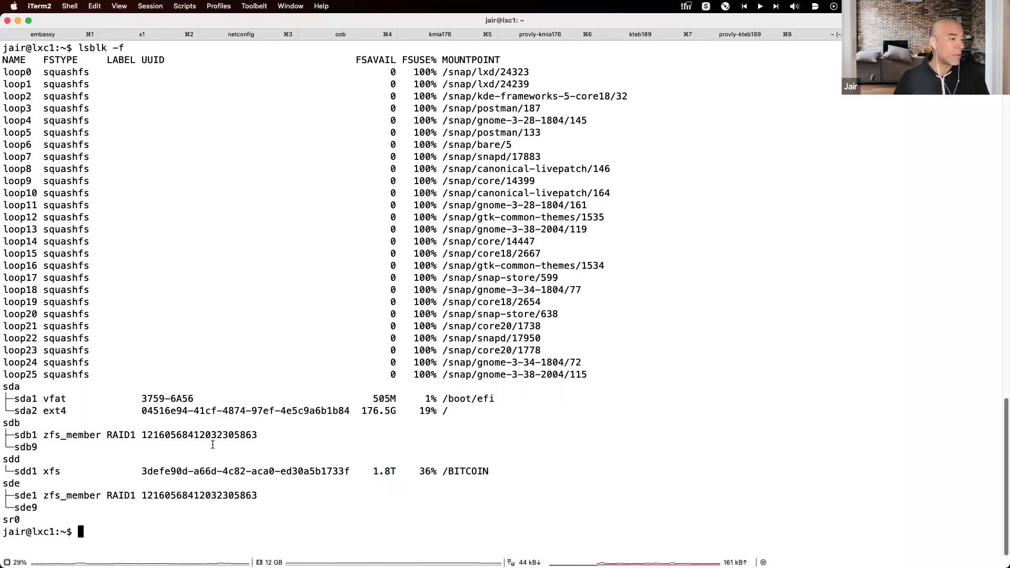
drag(413, 471, 579, 471)
click(575, 400)
Step: Change to the /BITCOIN directory and list its contents with "ls"
text(cd )
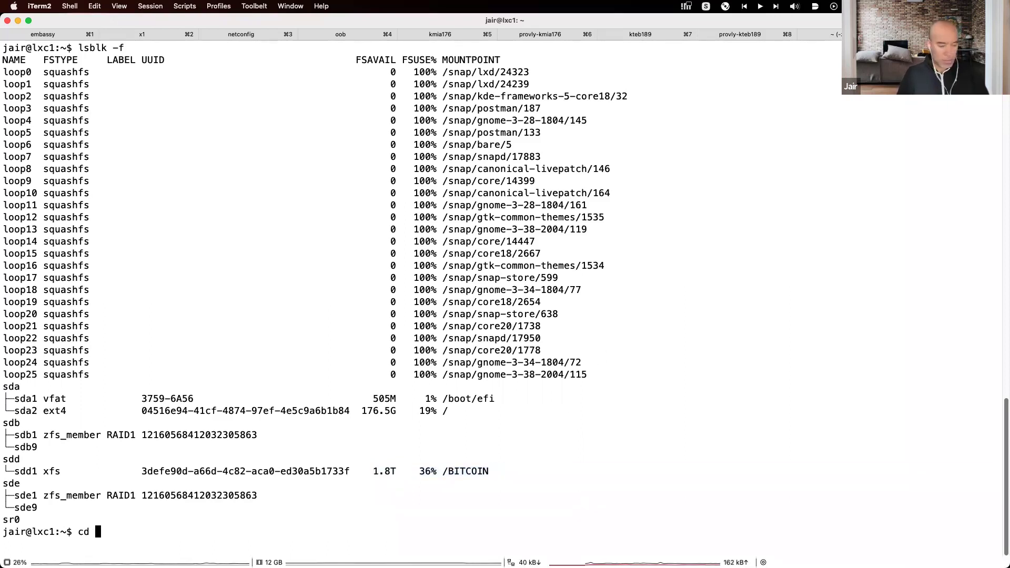
text(BI)
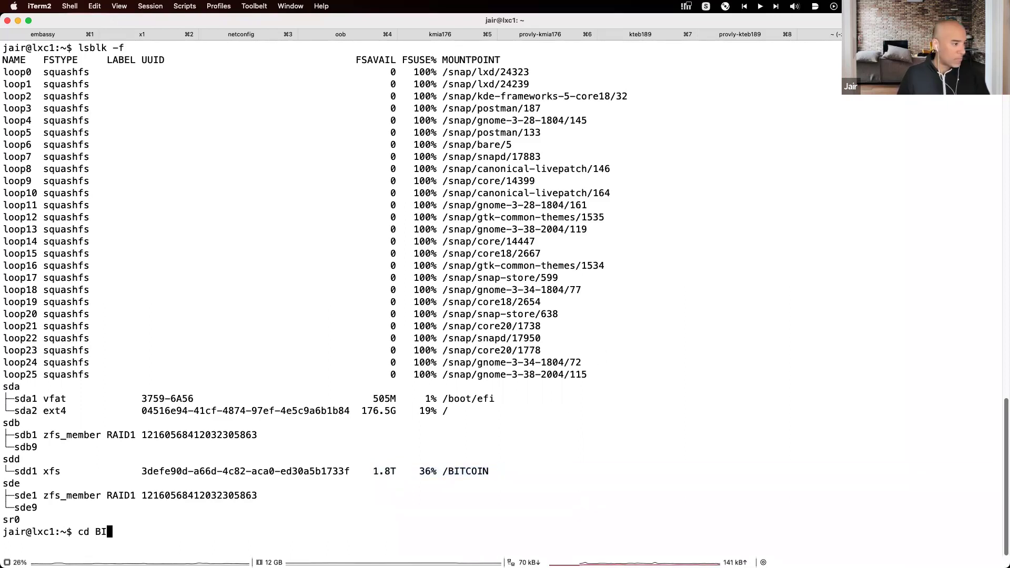
key(BackSpace)
key(BackSpace)
key(BackSpace)
key(BackSpace)
text(d /BI)
key(Tab)
key(Return)
text(ls)
key(Return)
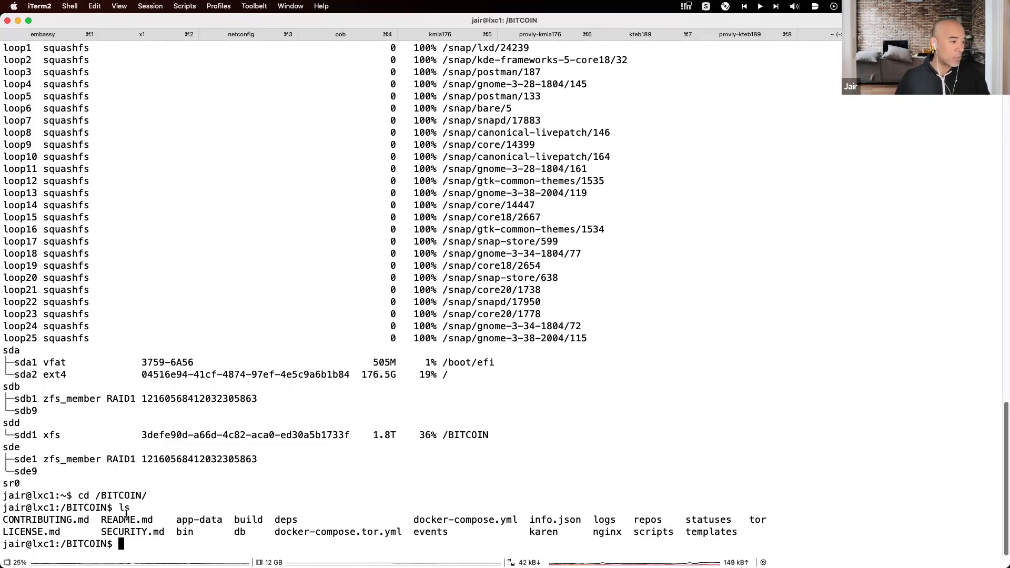
Step: Point out the docker-compose files and the scripts folder in the /BITCOIN listing by highlighting them
drag(274, 532, 518, 520)
click(428, 521)
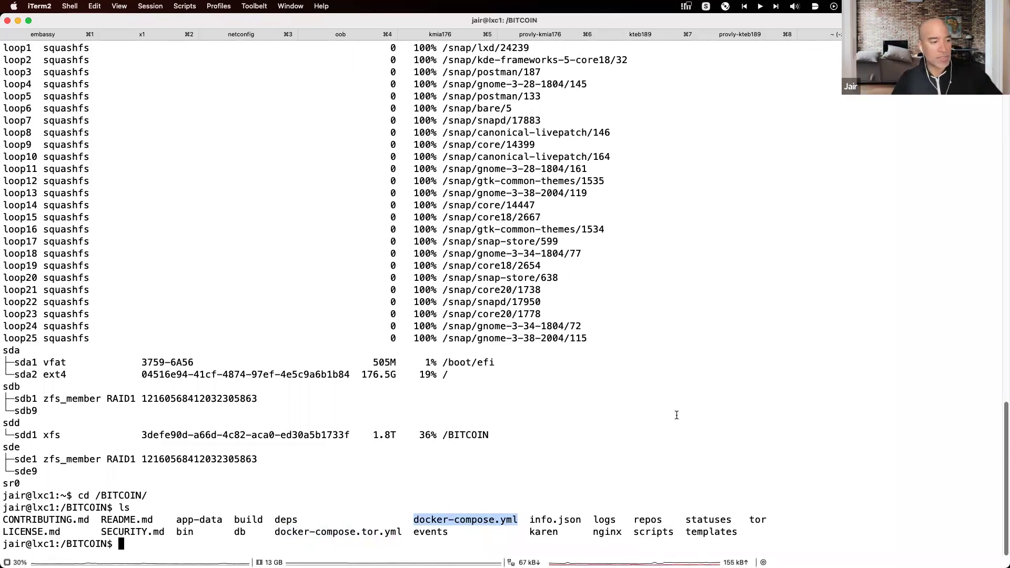
mouse_move(429, 553)
click(512, 430)
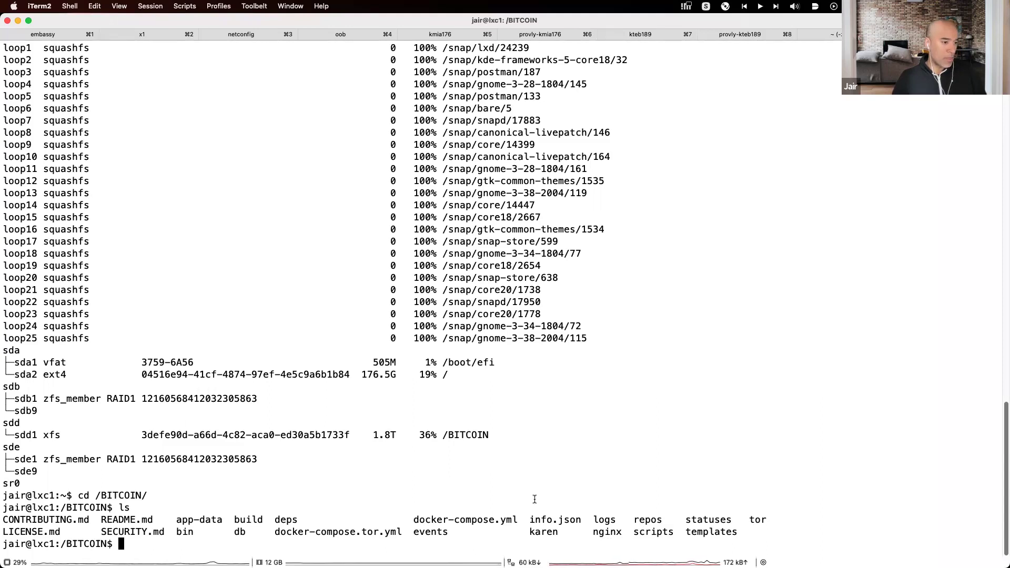
drag(634, 532, 674, 532)
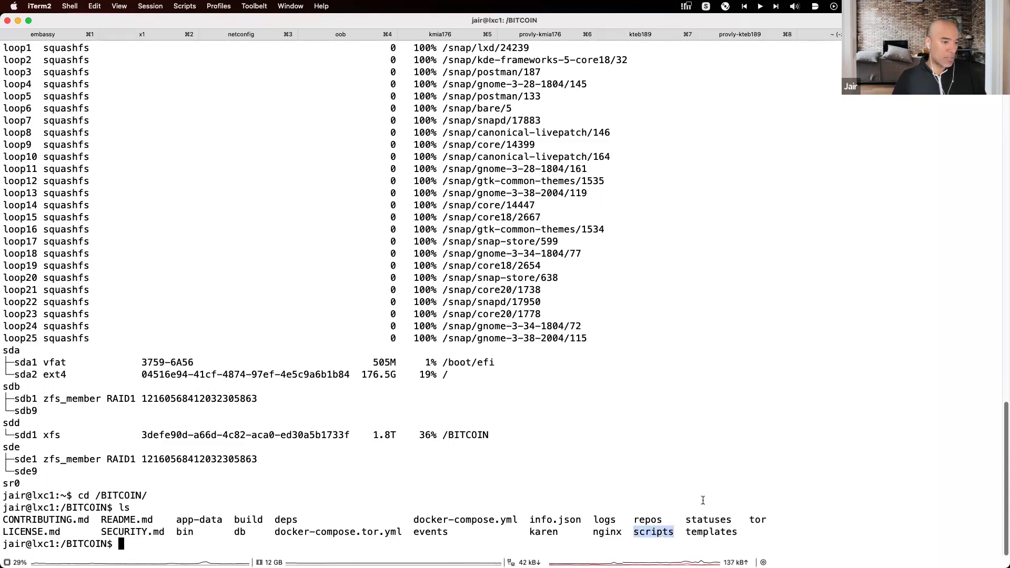
Step: Change to the scripts directory inside /BITCOIN and list its contents
text(cd scripts/)
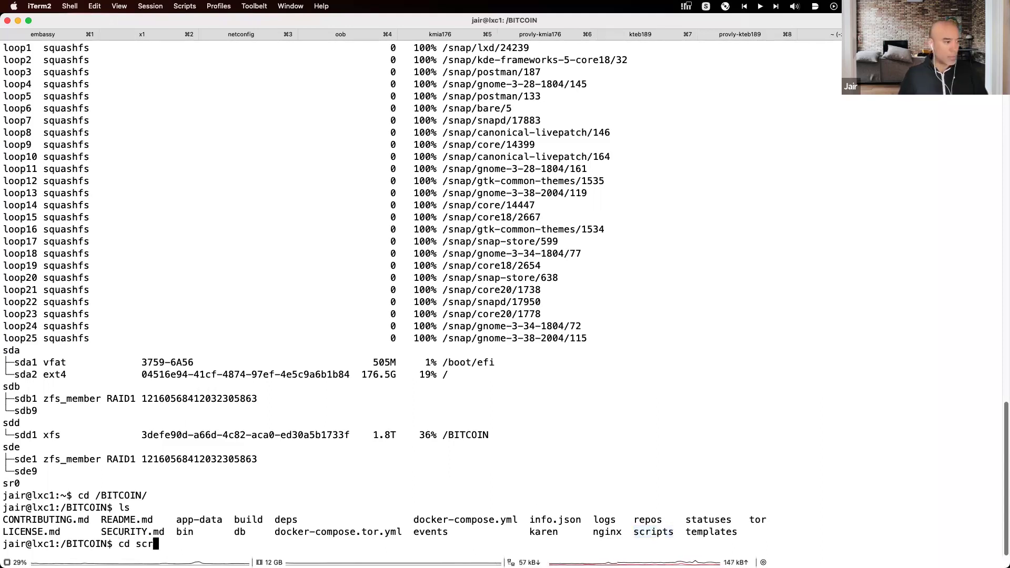
key(Return)
text(ls)
key(Return)
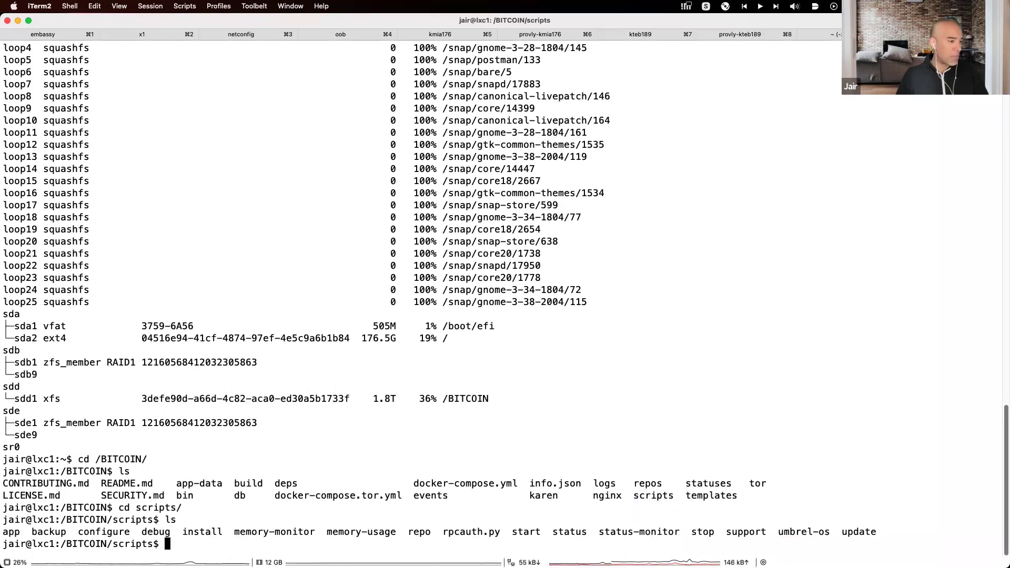
Step: Highlight the start and stop scripts in the listing, then clear the terminal screen
drag(512, 532, 540, 532)
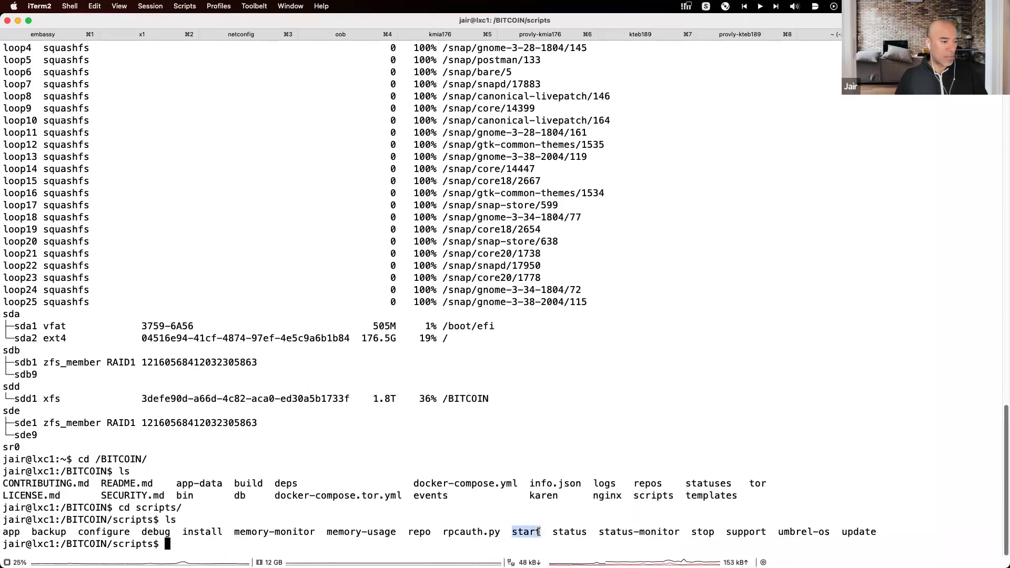
drag(691, 533, 714, 533)
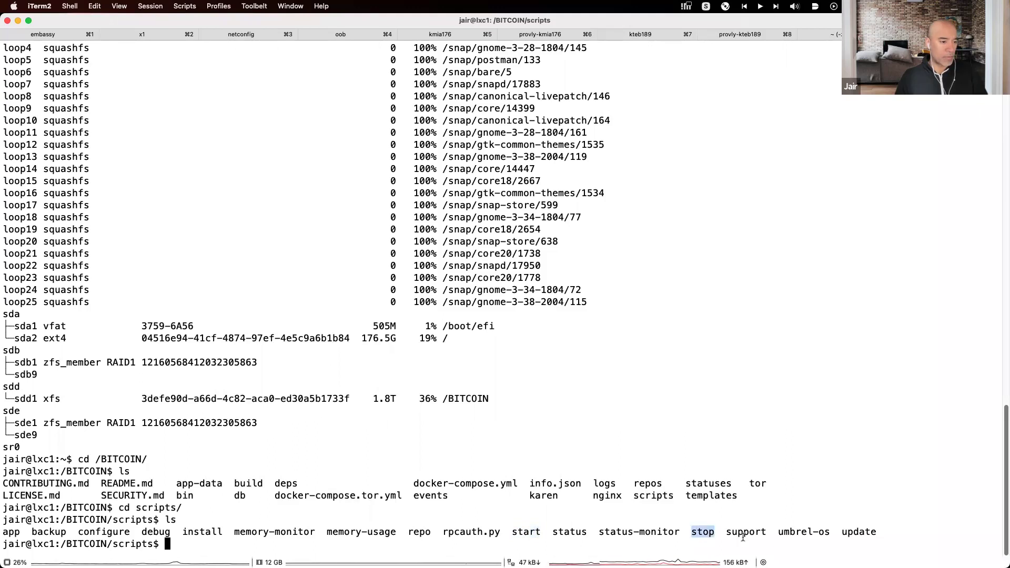
click(520, 531)
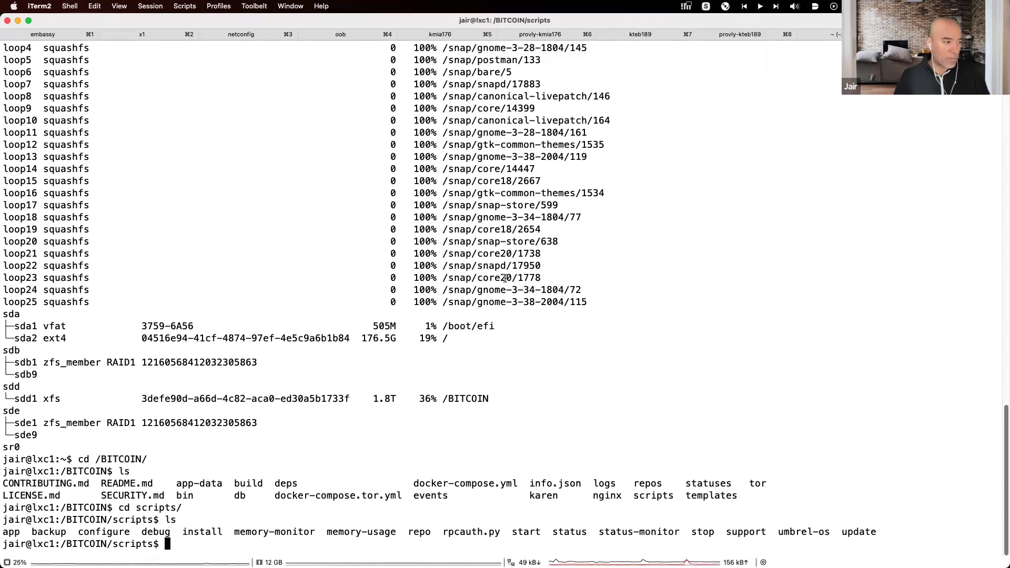
key(ctrl+l)
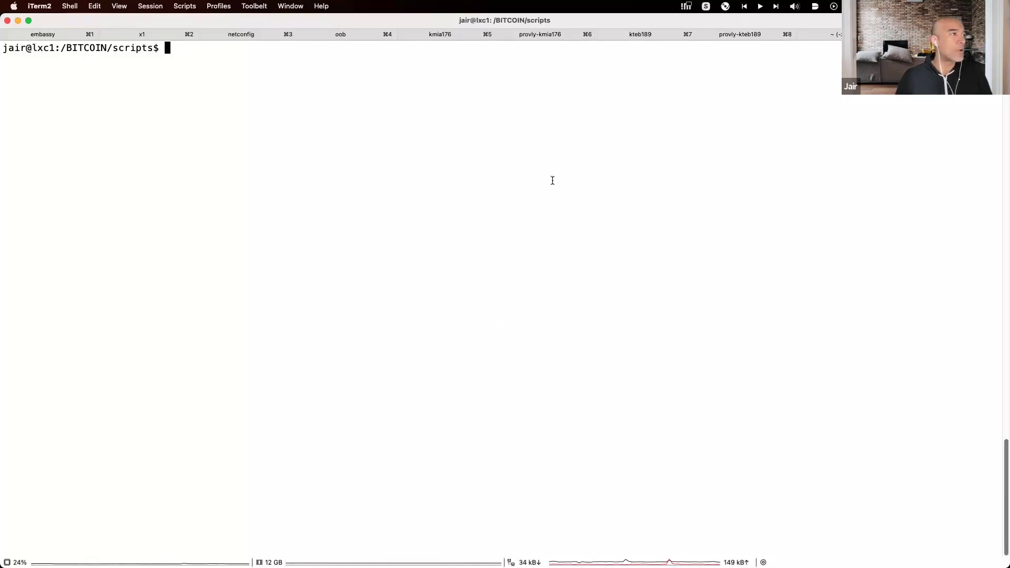
Step: Switch to Chrome, bring up the Umbrel login page at 192.168.0.10/login and exit the annotation overlay on it
mouse_move(2, 5)
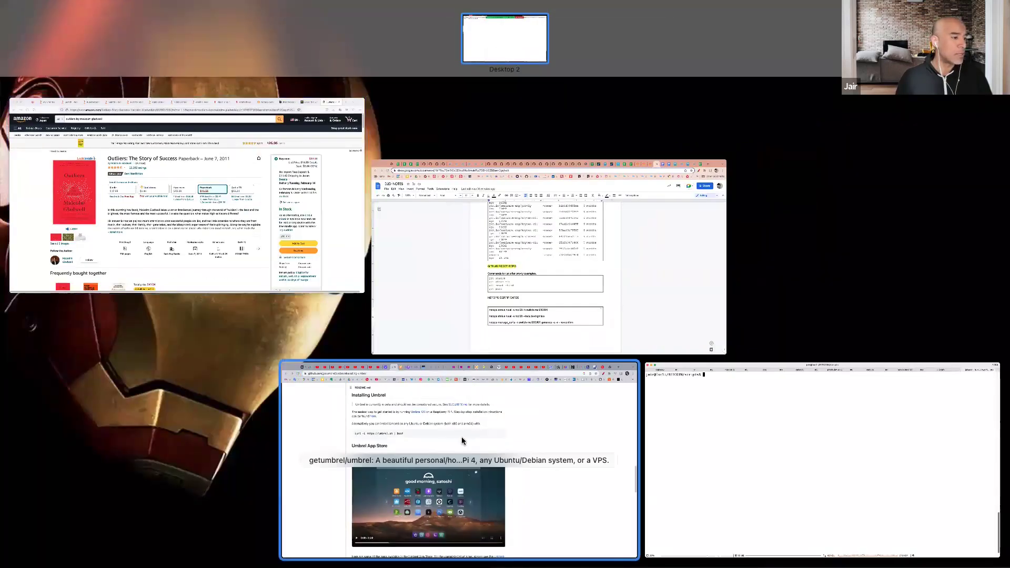
click(463, 458)
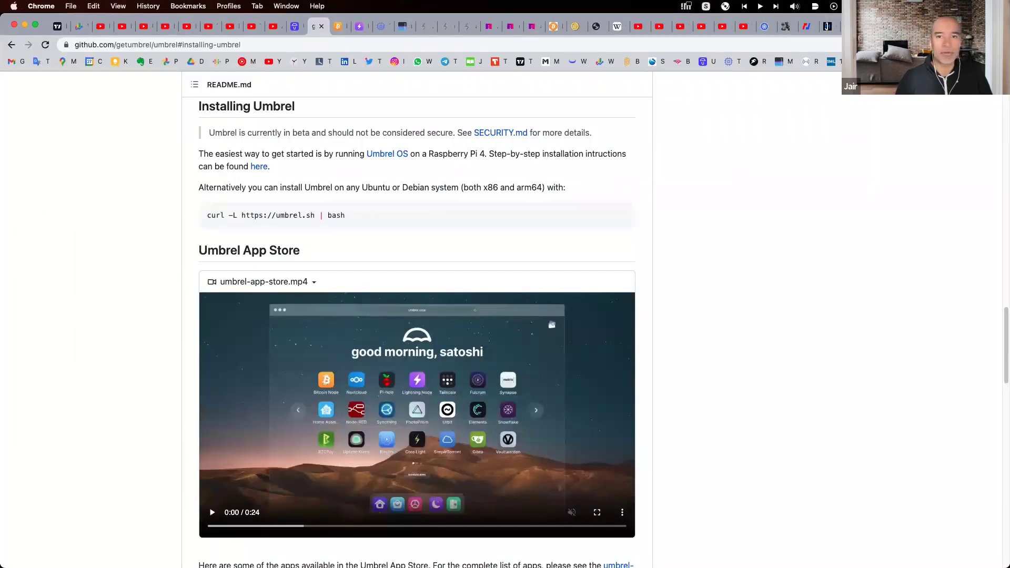
click(295, 27)
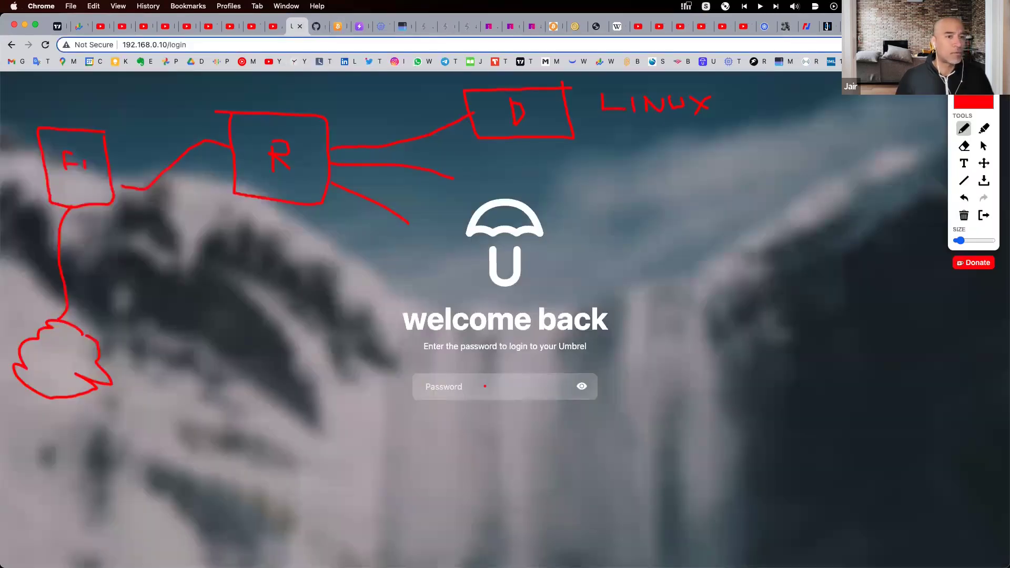
click(984, 215)
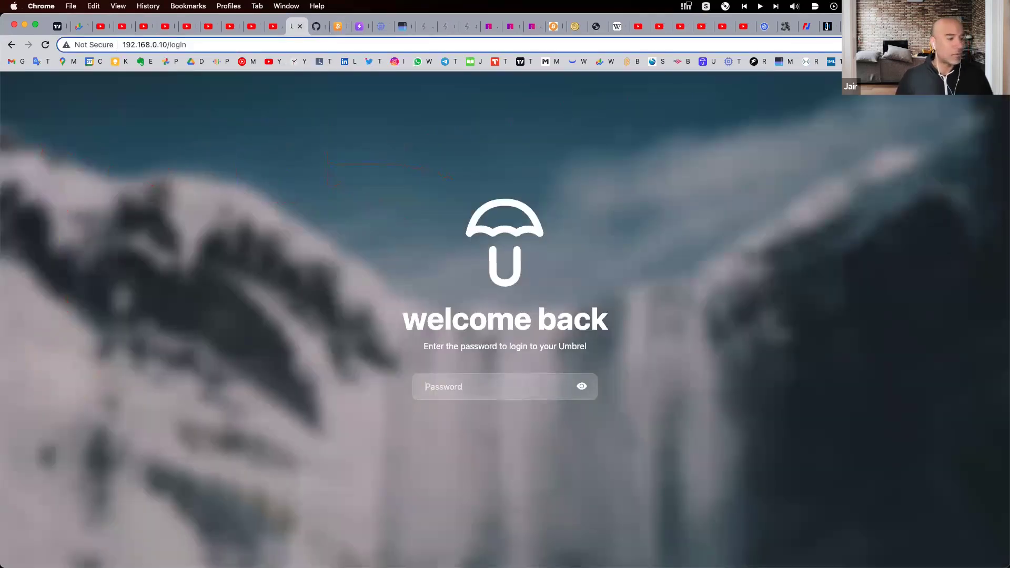
Step: Enter the Umbrel account password and log in to the dashboard
text(*)
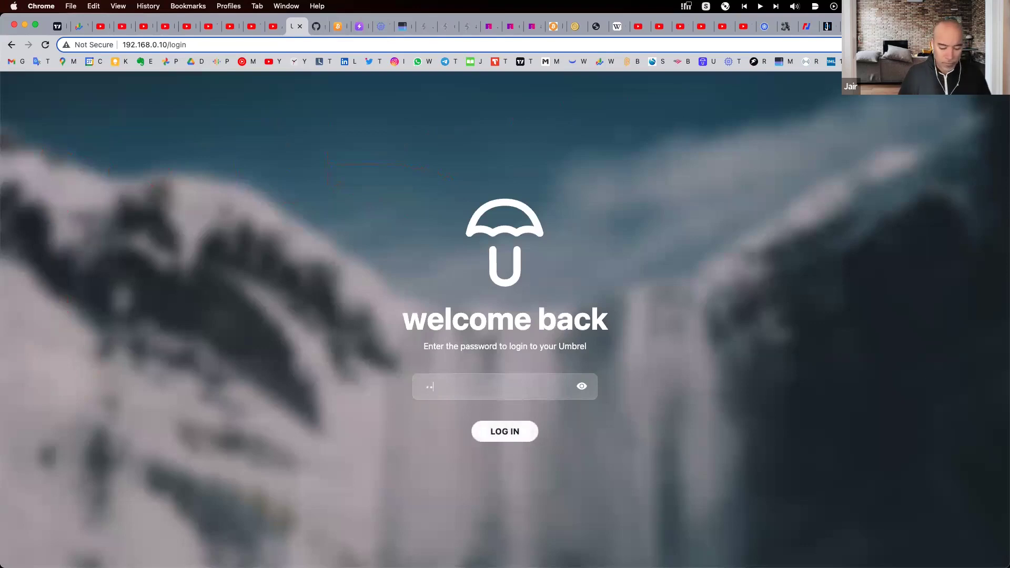
text(••••)
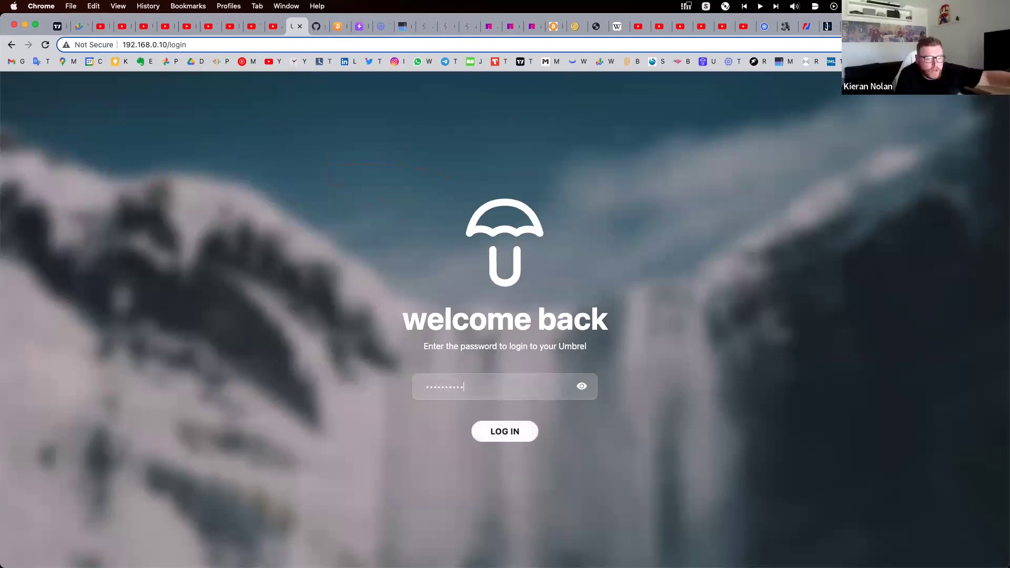
text(•••••)
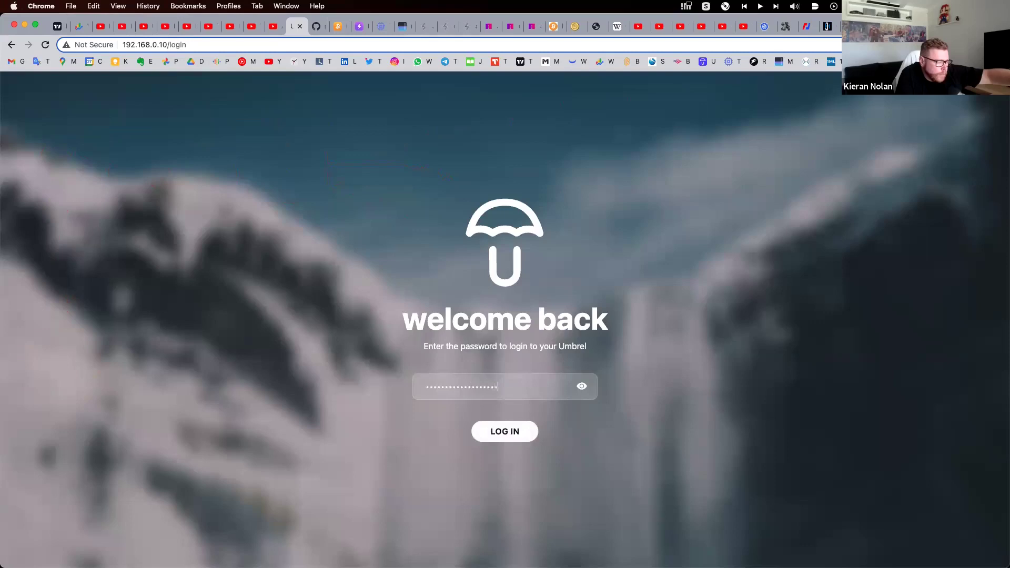
key(Return)
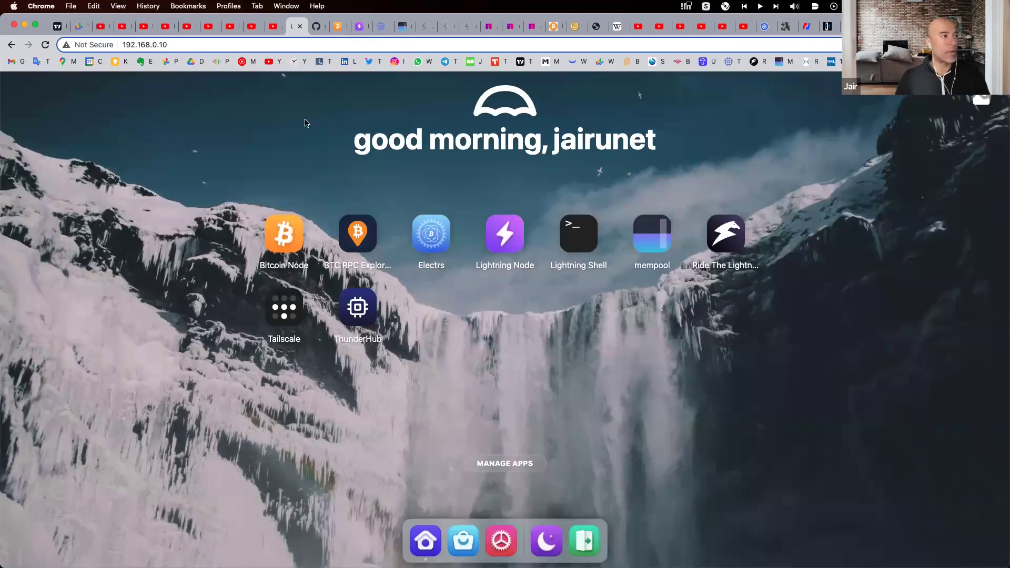
Step: Bring up the Bitcoin Node page, circle its blockchain synchronization percentage in red and exit the annotation overlay
click(338, 27)
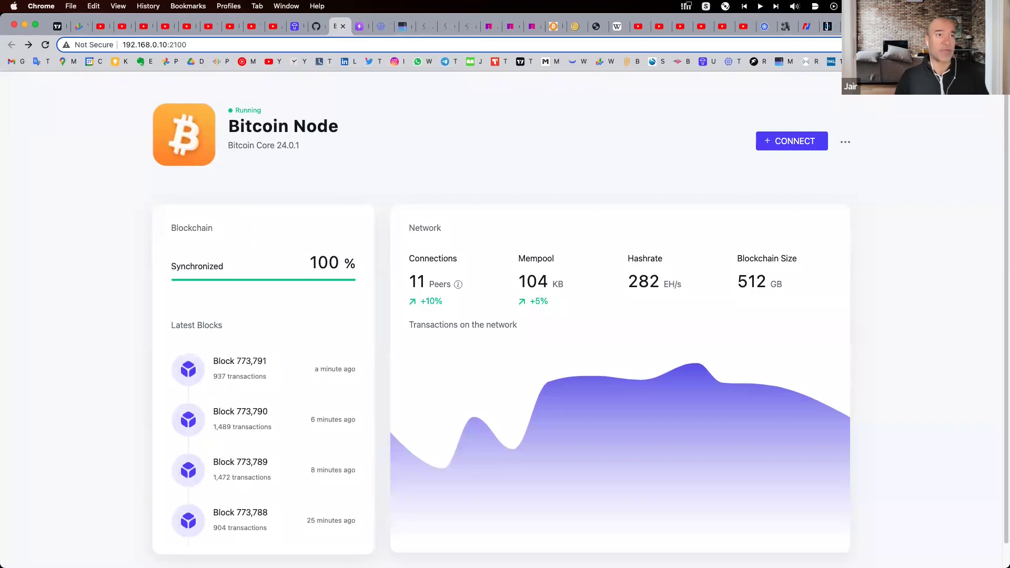
key(super+shift+a)
mouse_move(294, 222)
mouse_down()
mouse_move(360, 292)
mouse_move(318, 232)
mouse_move(299, 236)
mouse_up()
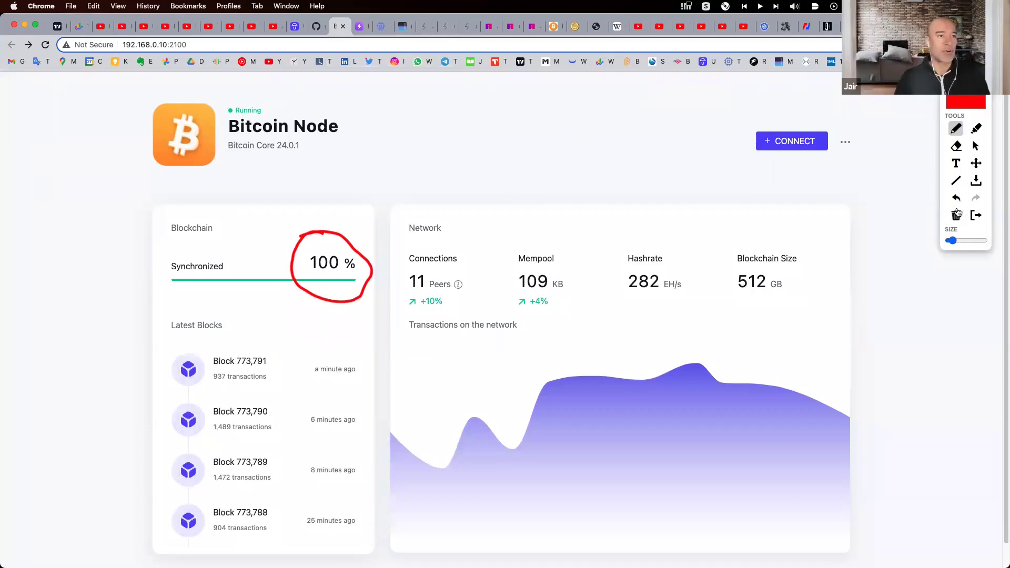
click(976, 216)
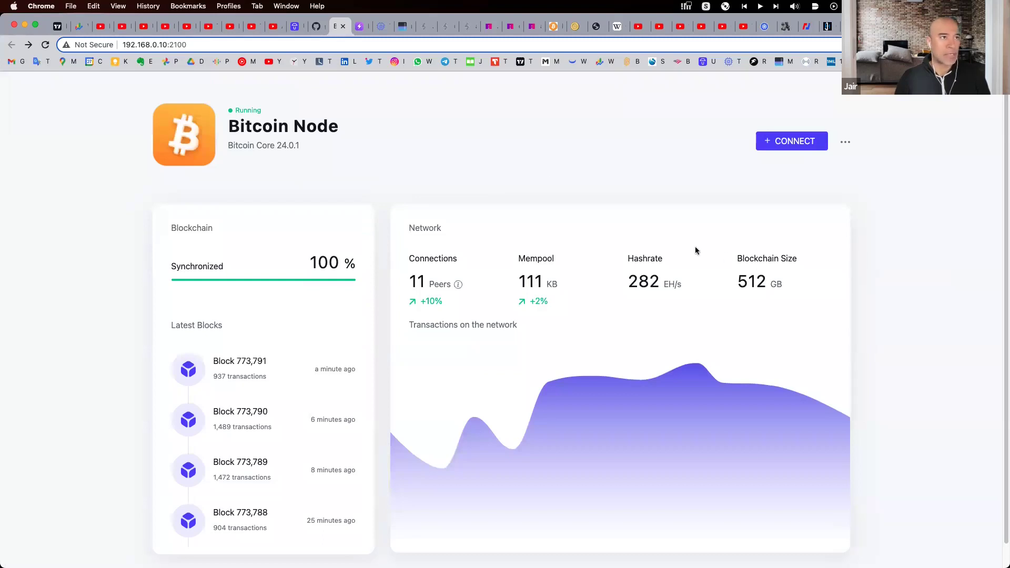
Step: Switch to the iTerm2 terminal and change from the scripts folder to the home directory
key(ctrl+Up)
click(499, 412)
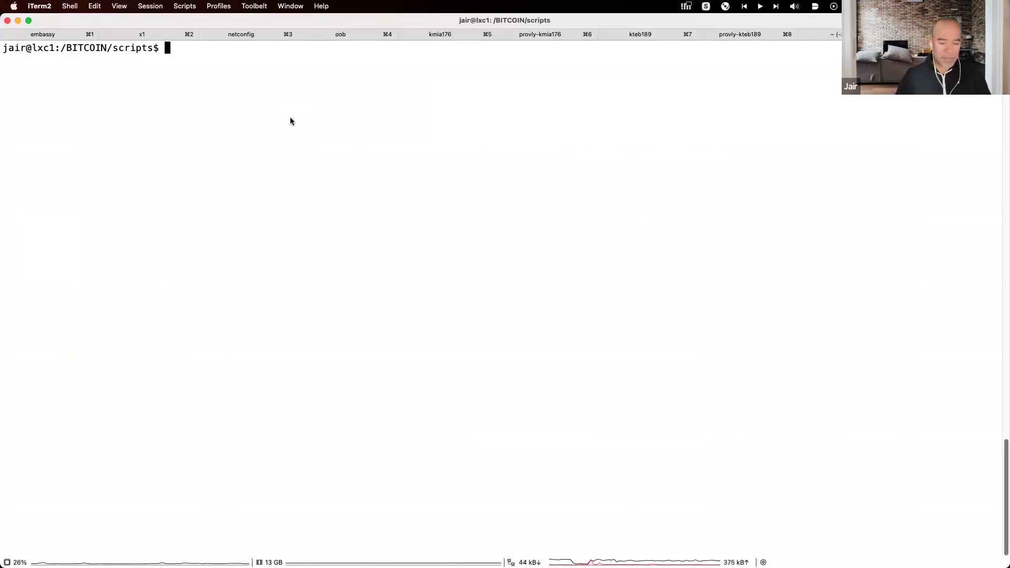
text(cd)
key(Return)
text(spe)
key(BackSpace)
key(BackSpace)
key(BackSpace)
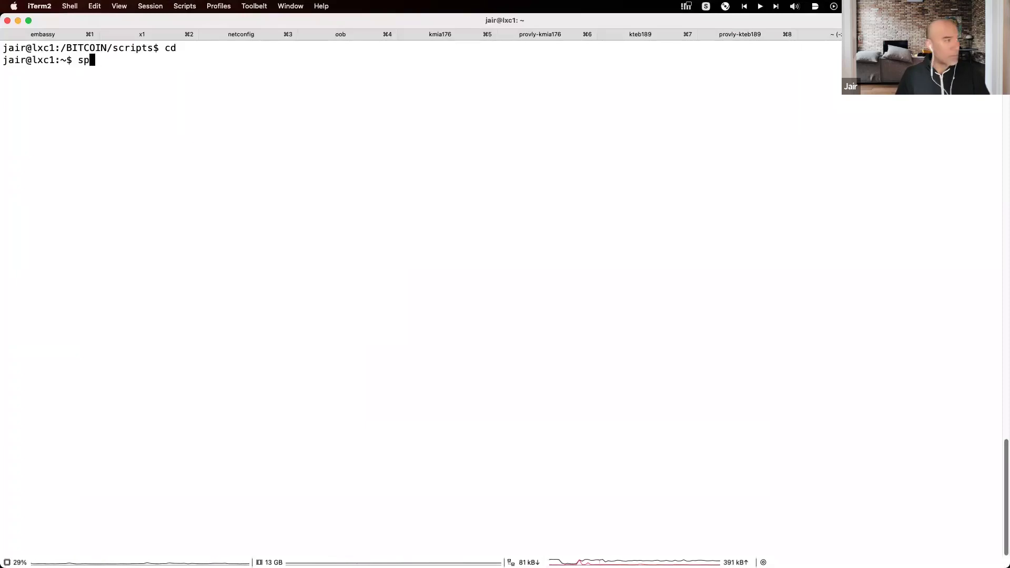
text(spee)
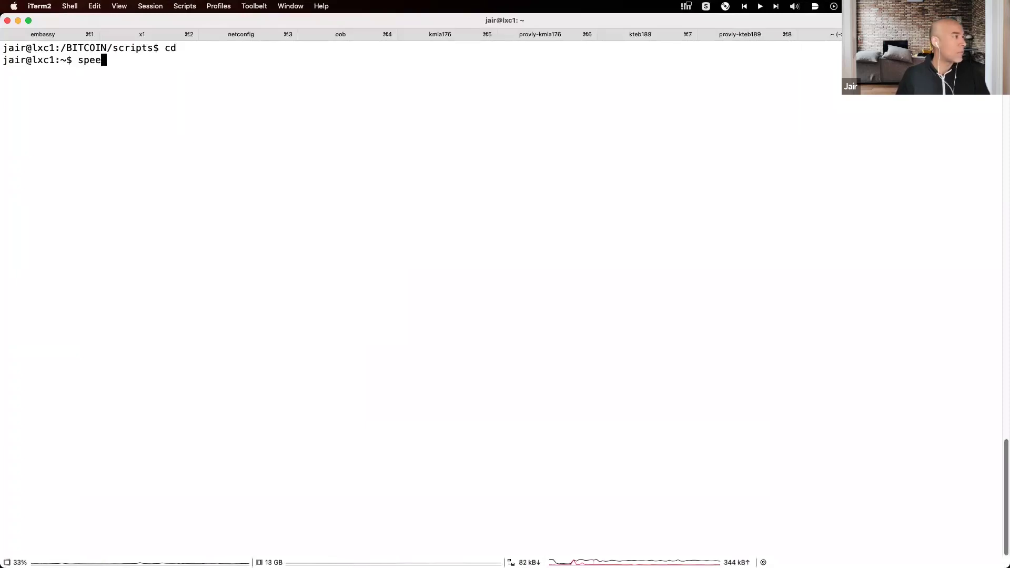
key(BackSpace)
key(BackSpace)
key(BackSpace)
key(BackSpace)
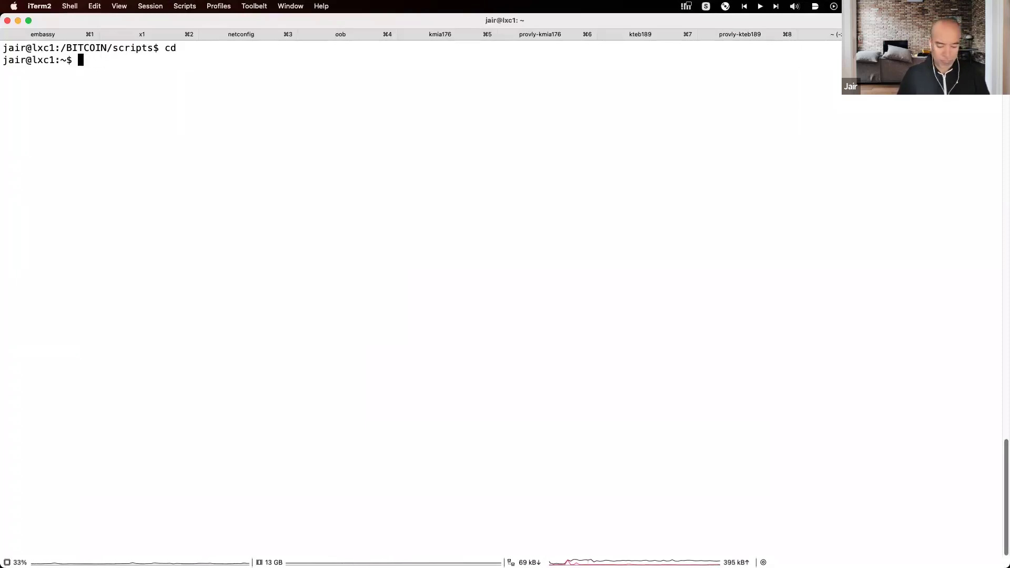
key(ctrl+r)
text(spee)
key(Left)
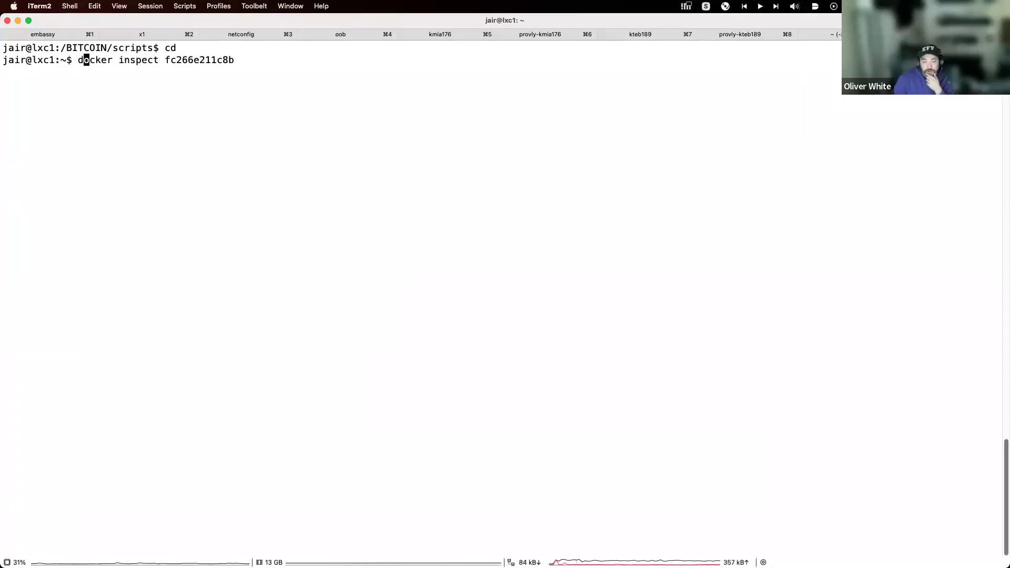
key(ctrl+c)
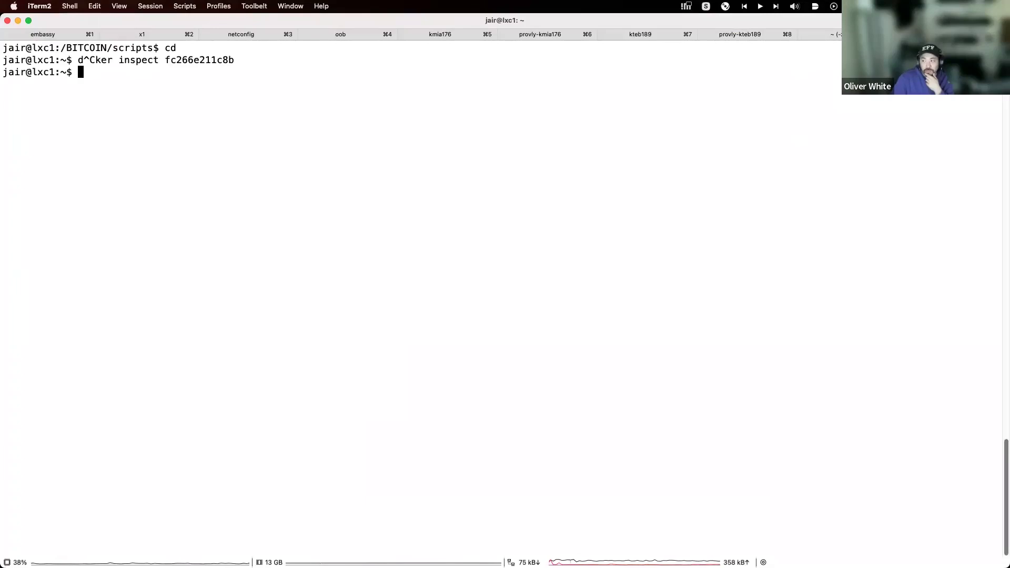
key(ctrl+l)
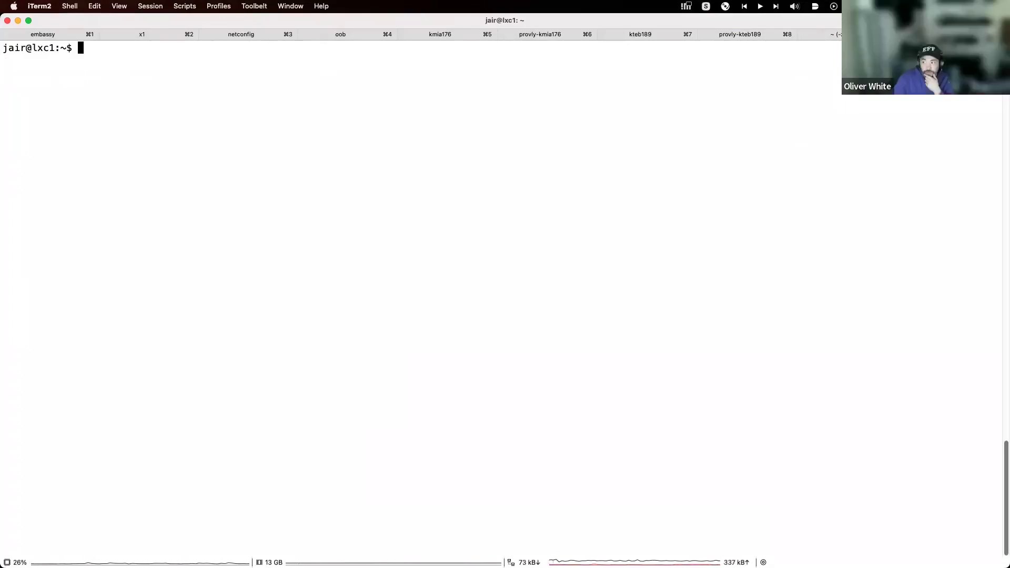
key(ctrl+r)
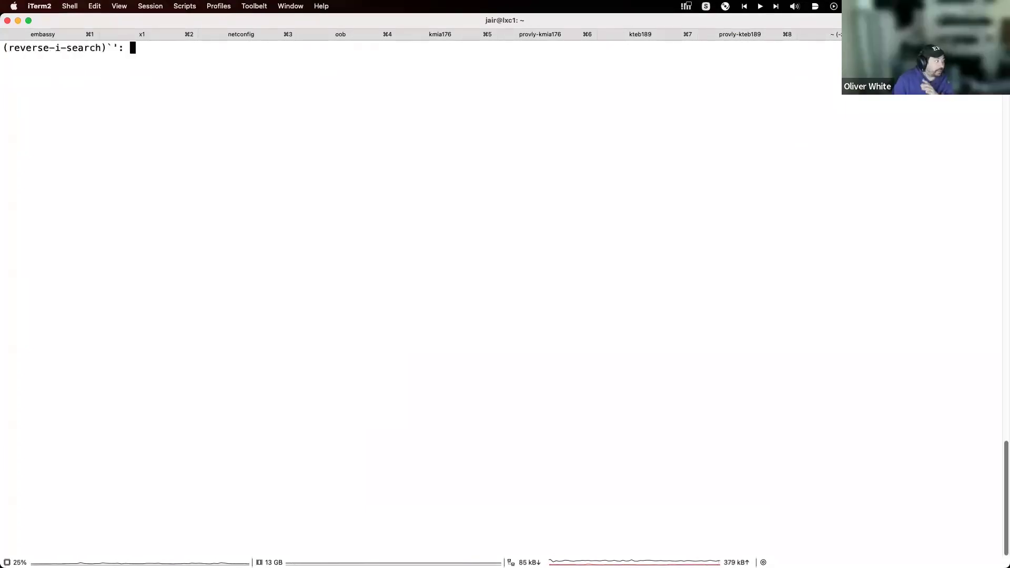
text(speed)
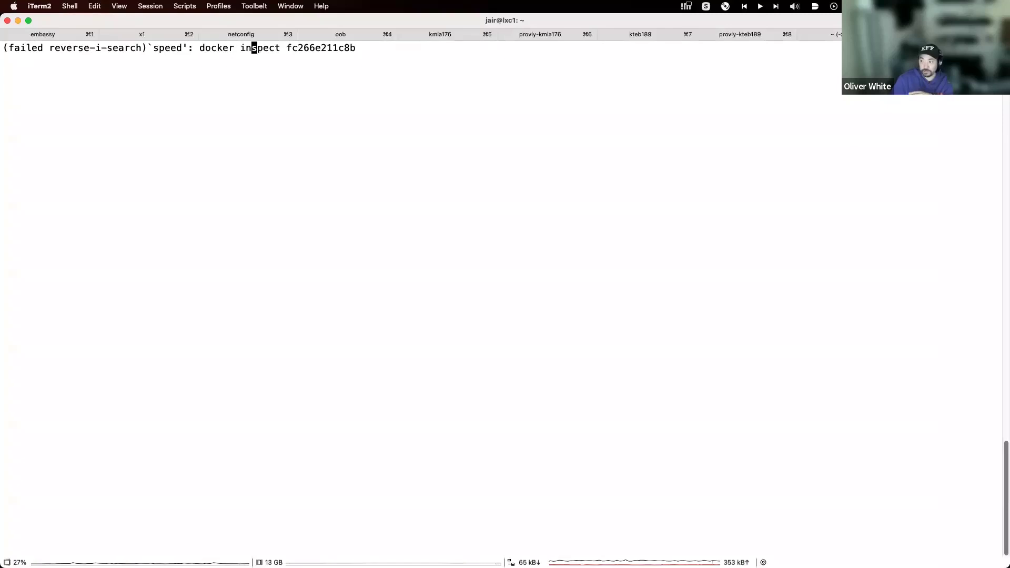
key(ctrl+c)
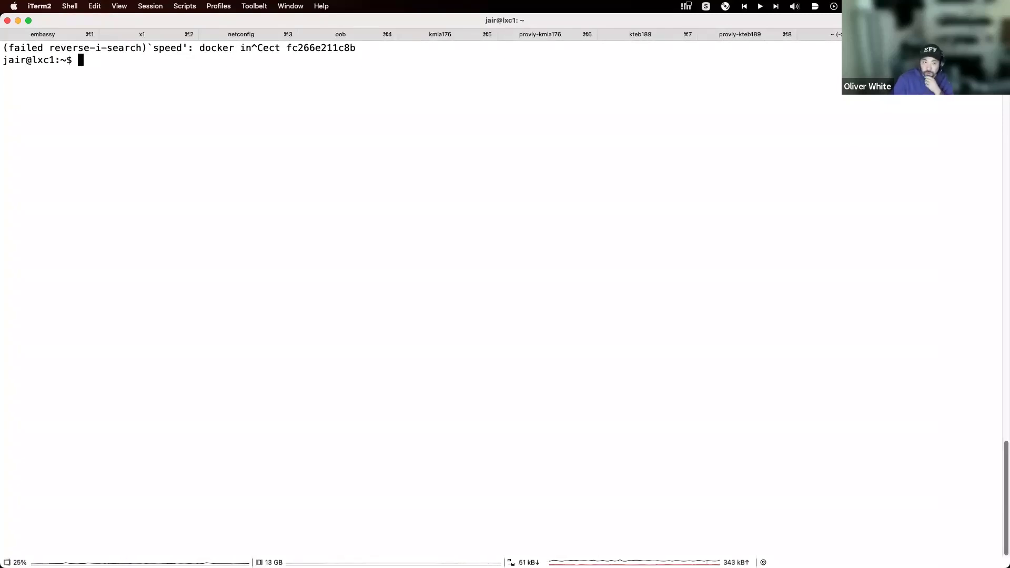
key(ctrl+l)
Step: Run speedtest-cli on the node to measure its internet connection speed
text(speed)
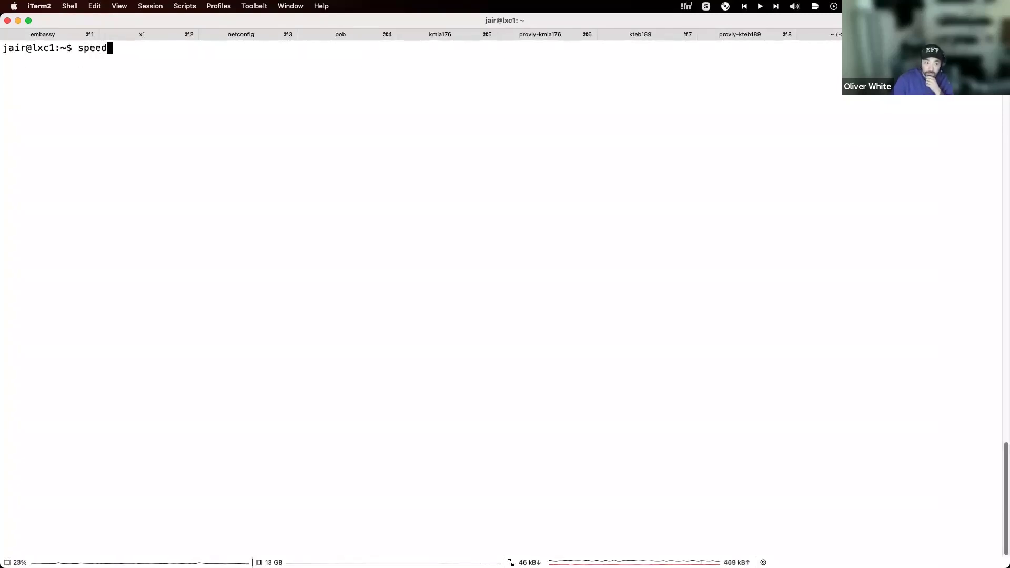
text(test-cli)
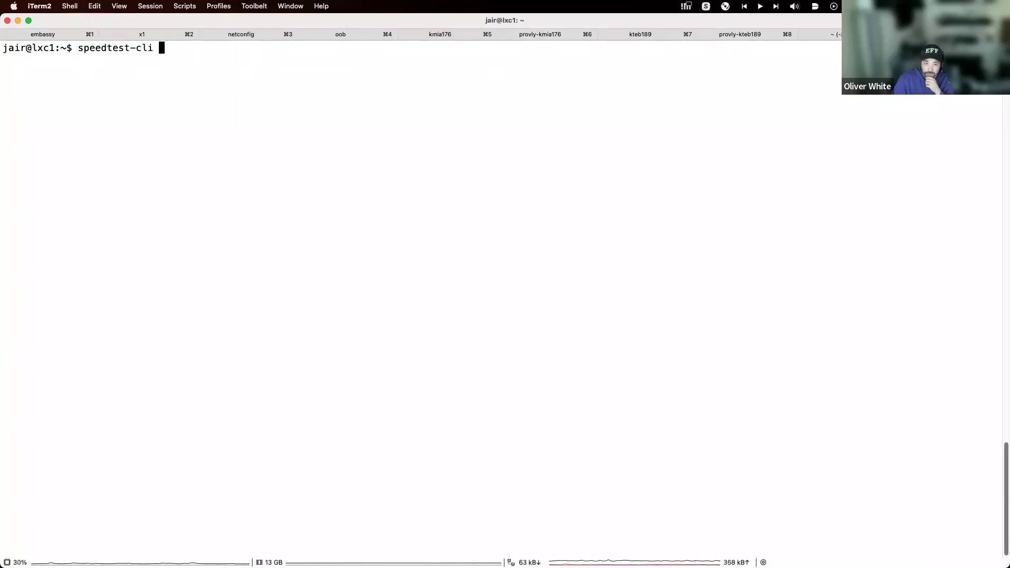
key(Return)
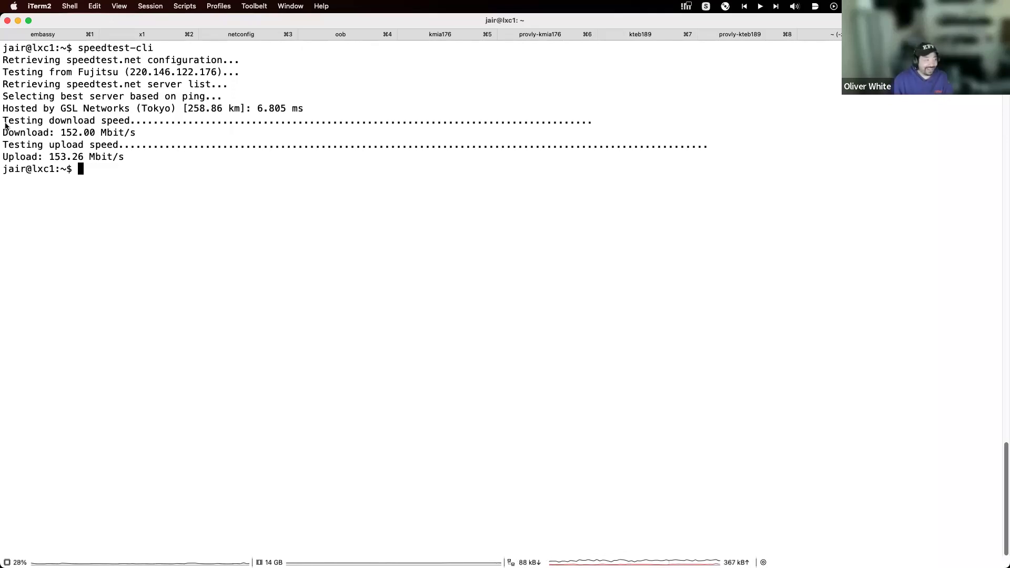
Step: Highlight the download and upload lines of the speed test output, then clear the terminal screen
drag(5, 125, 283, 196)
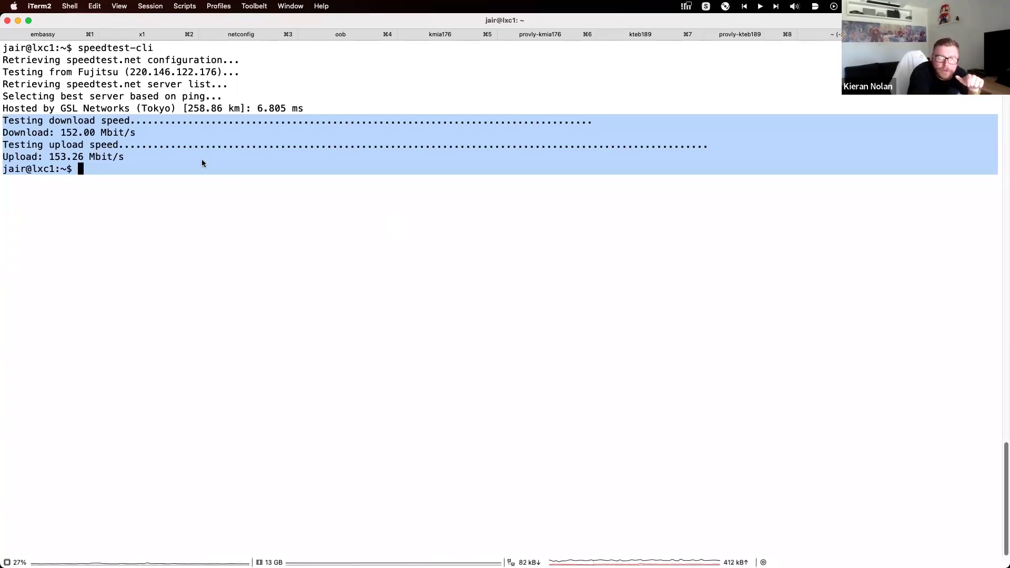
click(229, 146)
key(ctrl+l)
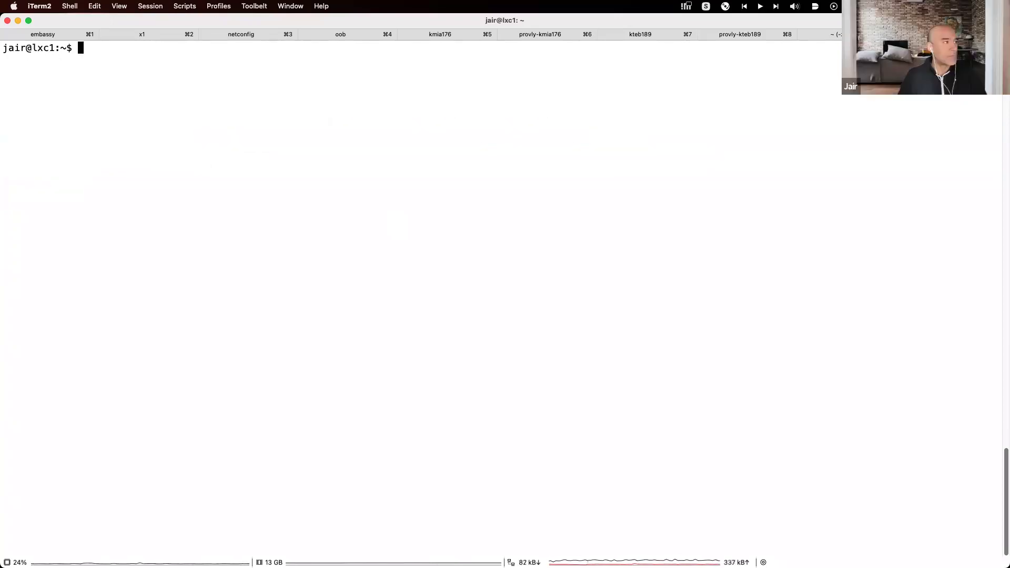
Step: Run neofetch to show the machine's system information and highlight the host model
text(ne)
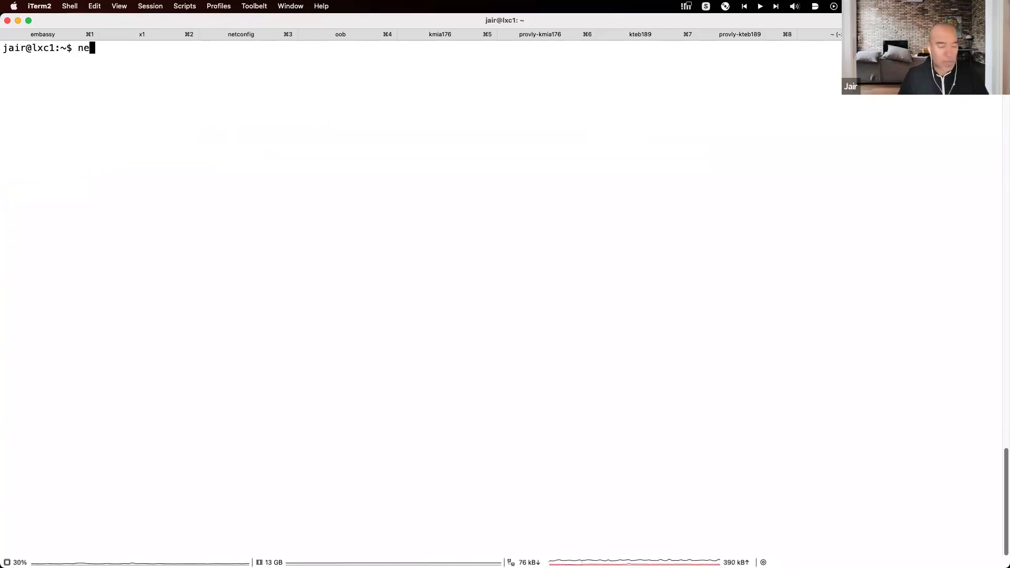
text(ofetch)
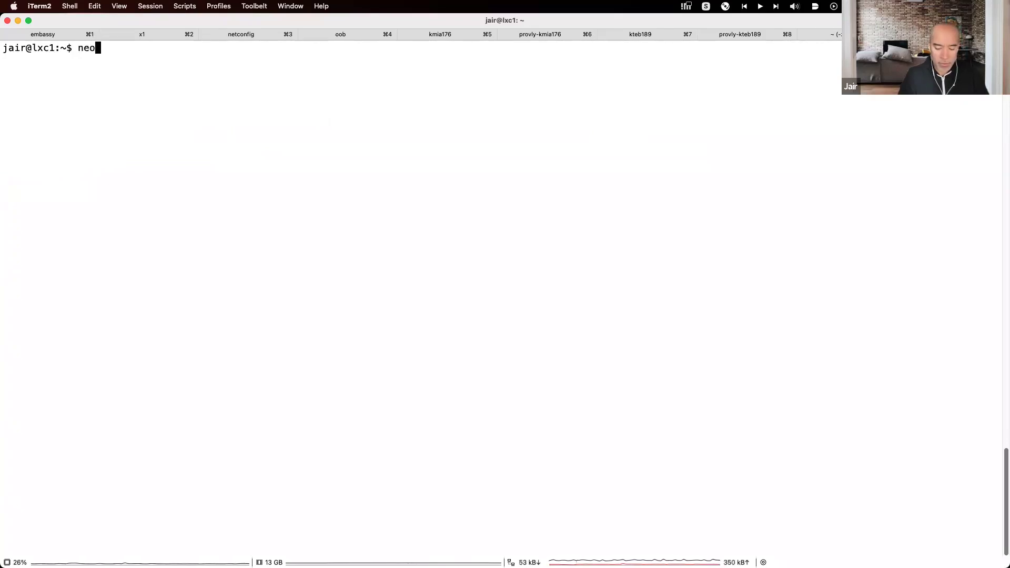
key(Return)
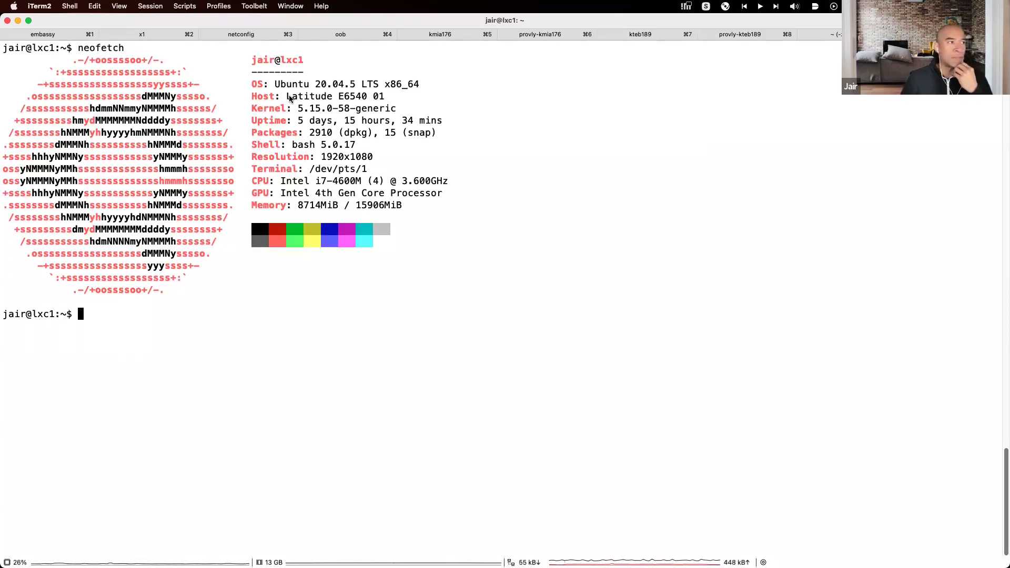
drag(287, 98, 381, 99)
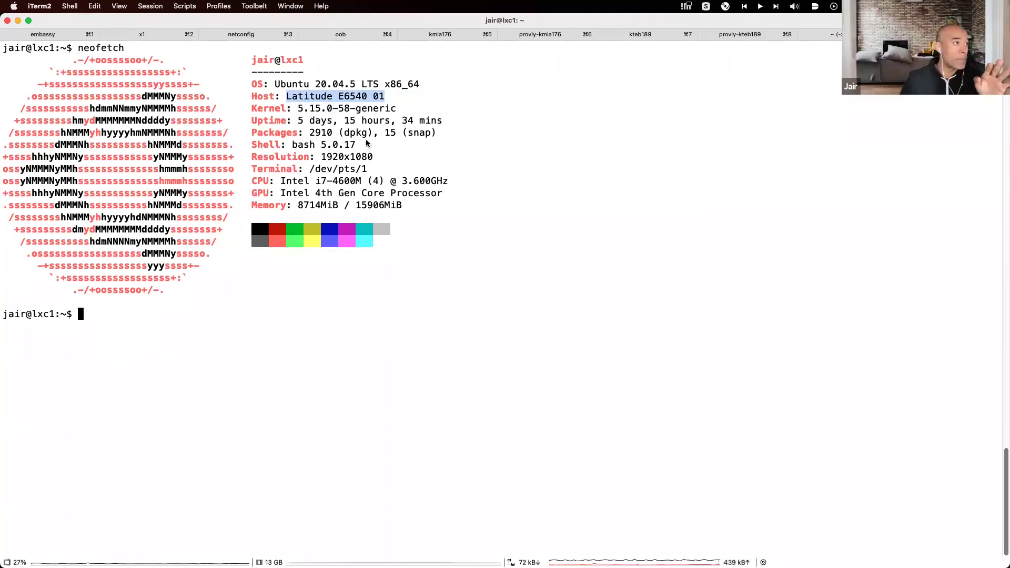
click(315, 122)
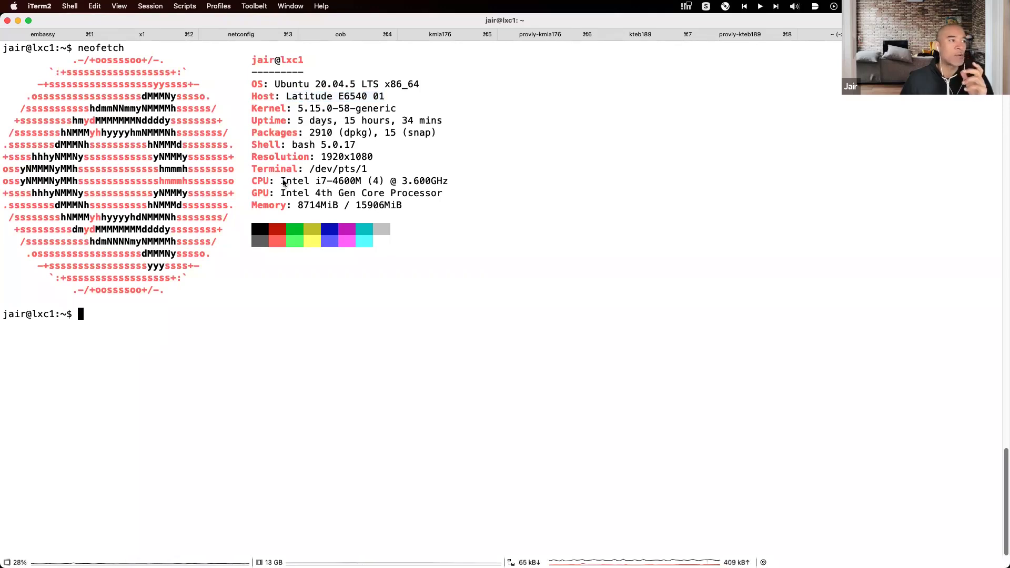
Step: Highlight the CPU model and the total memory in the neofetch output, then clear the selection
drag(284, 182, 454, 181)
click(370, 205)
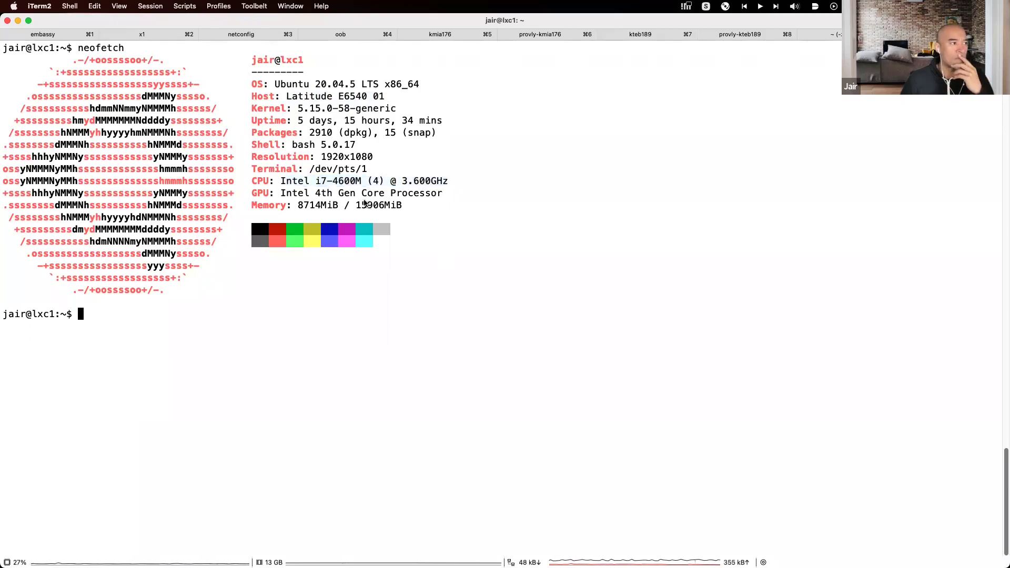
double_click(318, 194)
drag(354, 206, 406, 204)
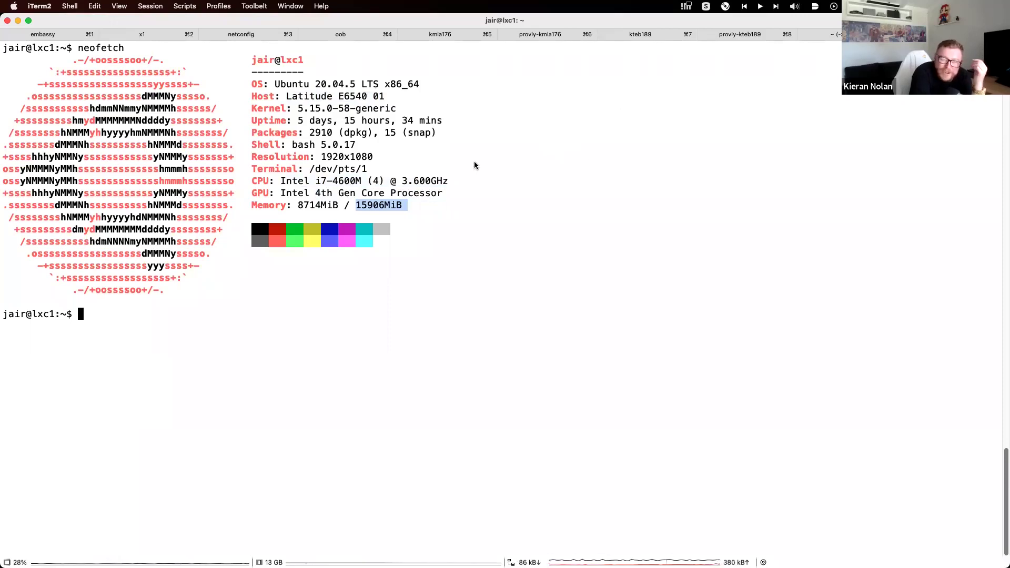
click(525, 209)
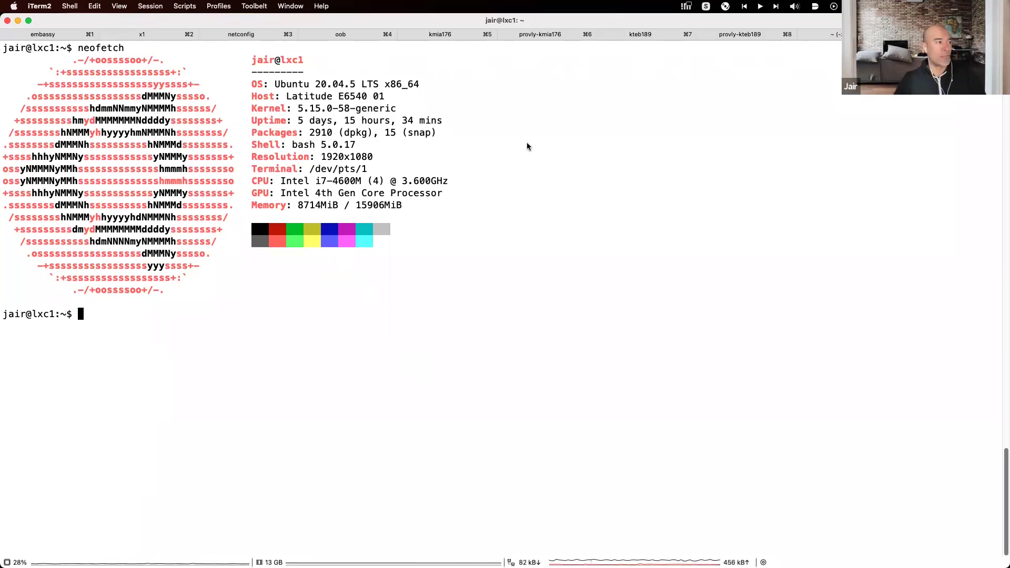
Step: Switch to the Chrome window with the Umbrel pages and return to the dashboard at 192.168.0.10
mouse_move(2, 3)
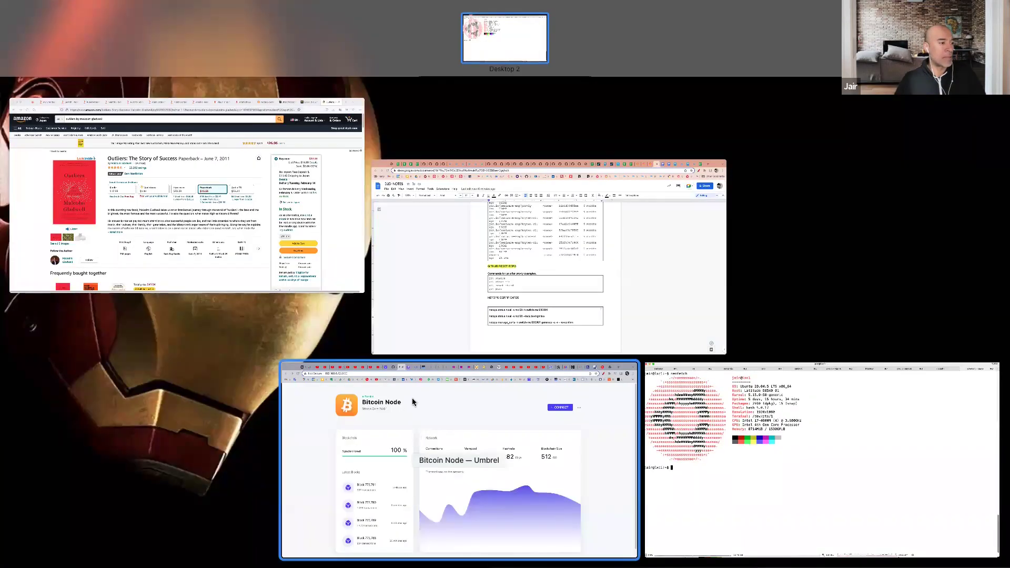
click(412, 398)
click(298, 26)
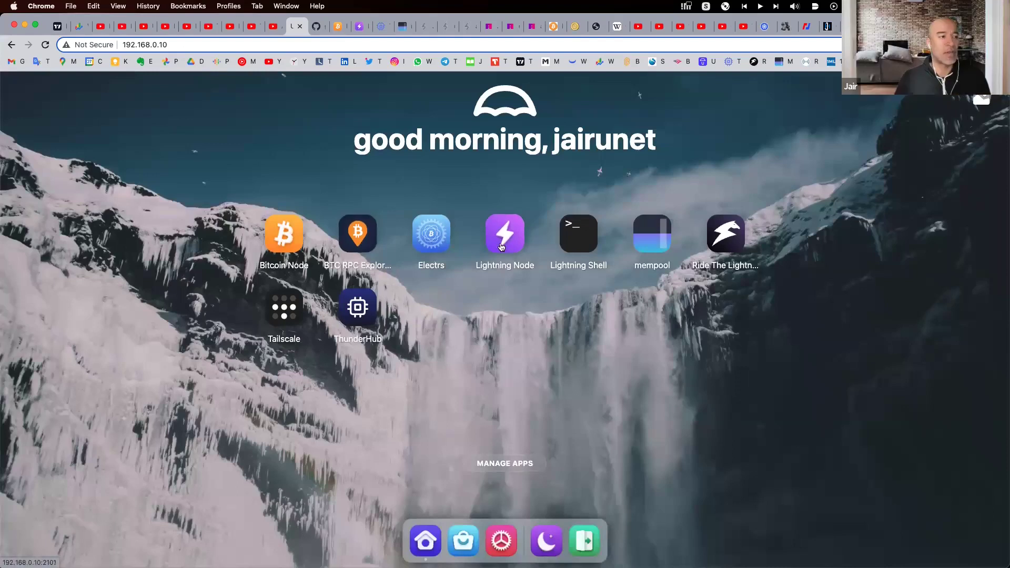
Step: Bring up the Lightning Node page and look through its wallet transactions and Payment Channels list
click(360, 27)
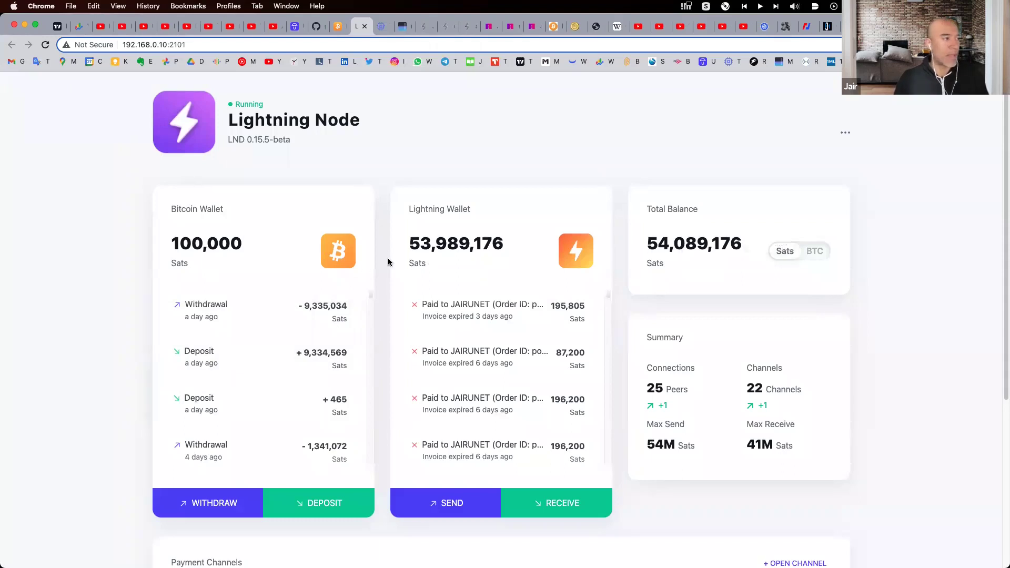
scroll(358, 326, down, 5)
scroll(596, 418, down, 1)
scroll(596, 419, down, 5)
scroll(868, 414, down, 5)
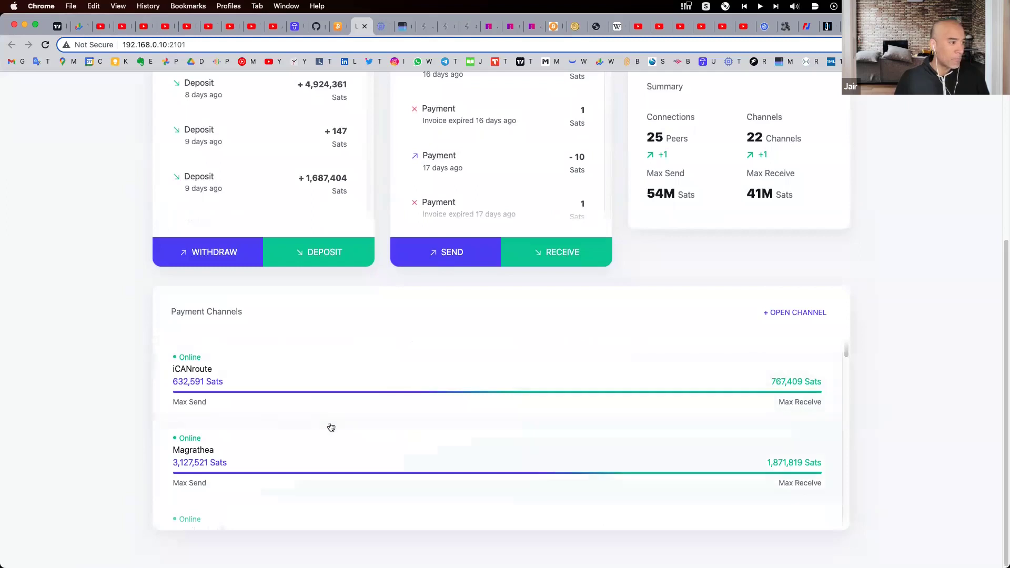
scroll(331, 427, down, 5)
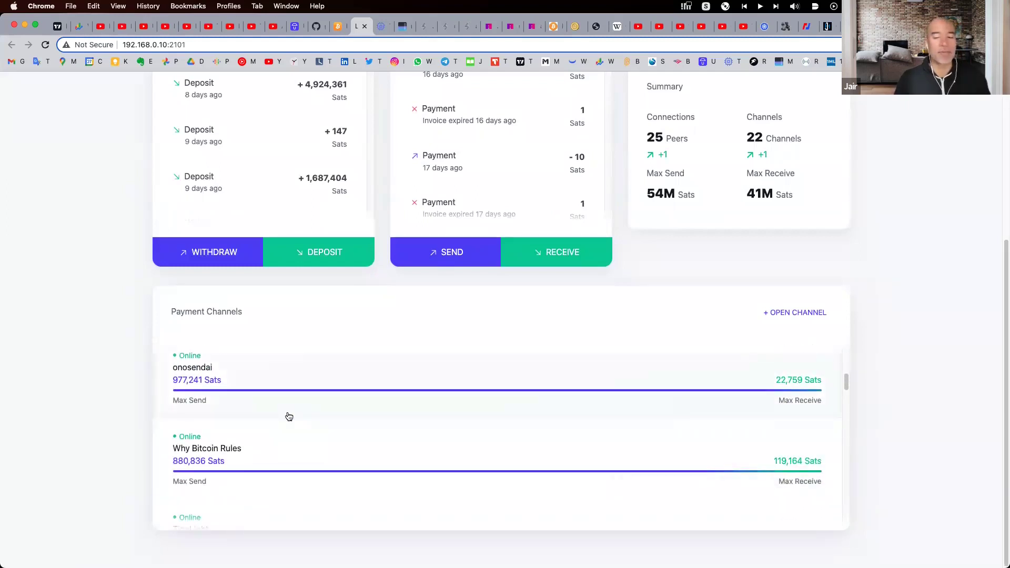
Step: Look through the Payment Channels list on the Lightning Node page and return to the start of the list
scroll(289, 417, down, 5)
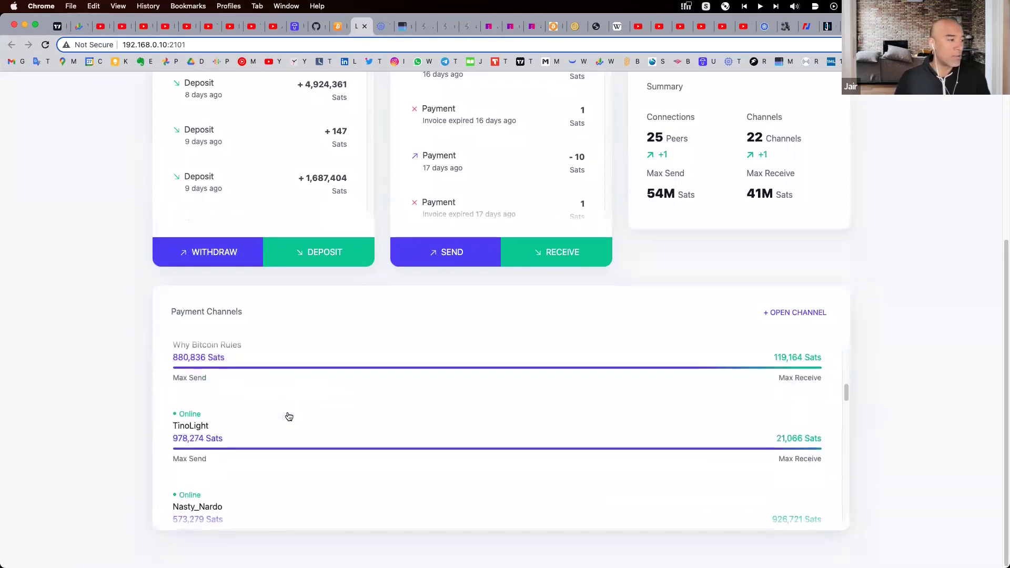
scroll(287, 415, down, 5)
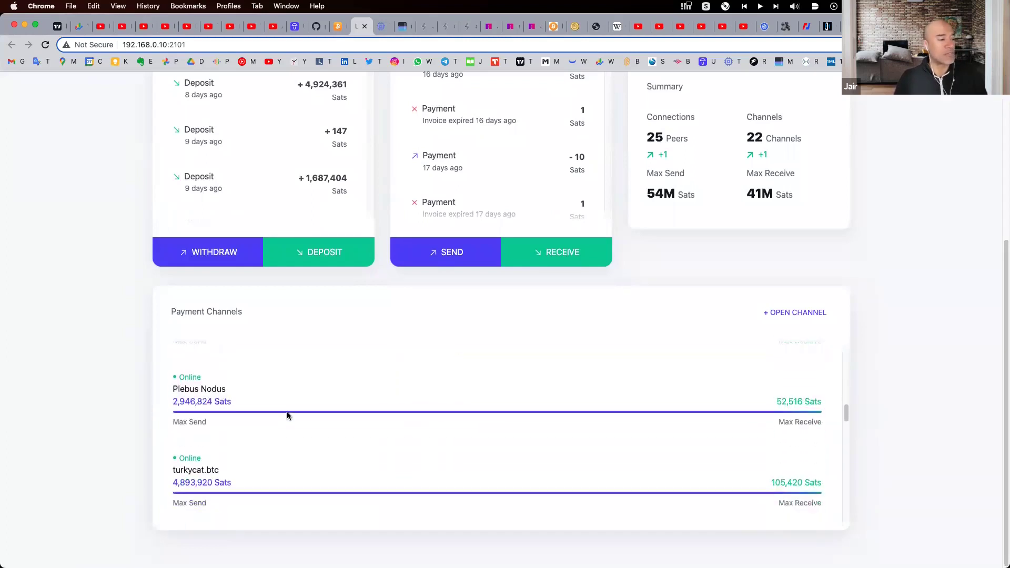
scroll(287, 416, down, 5)
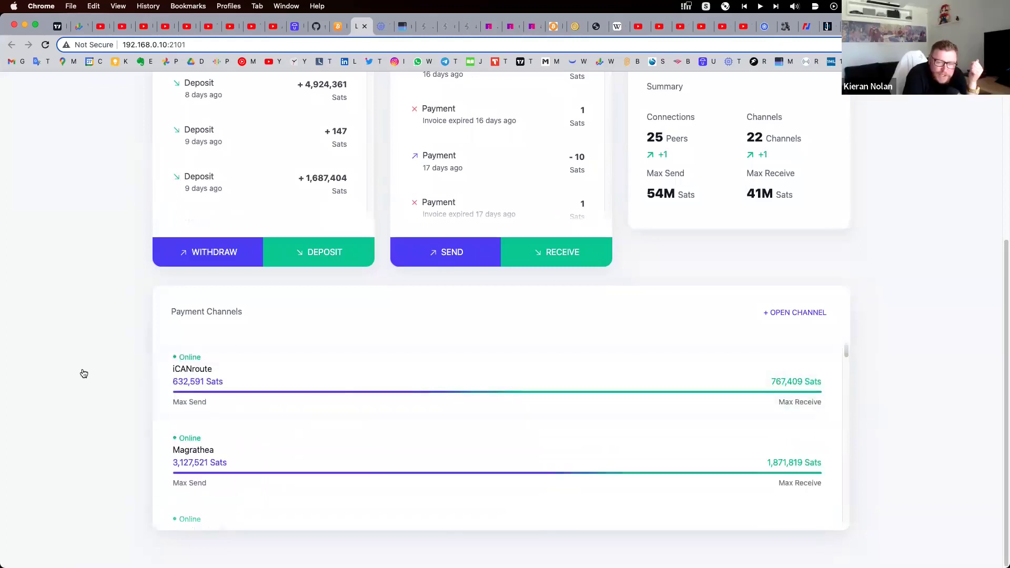
scroll(82, 368, up, 5)
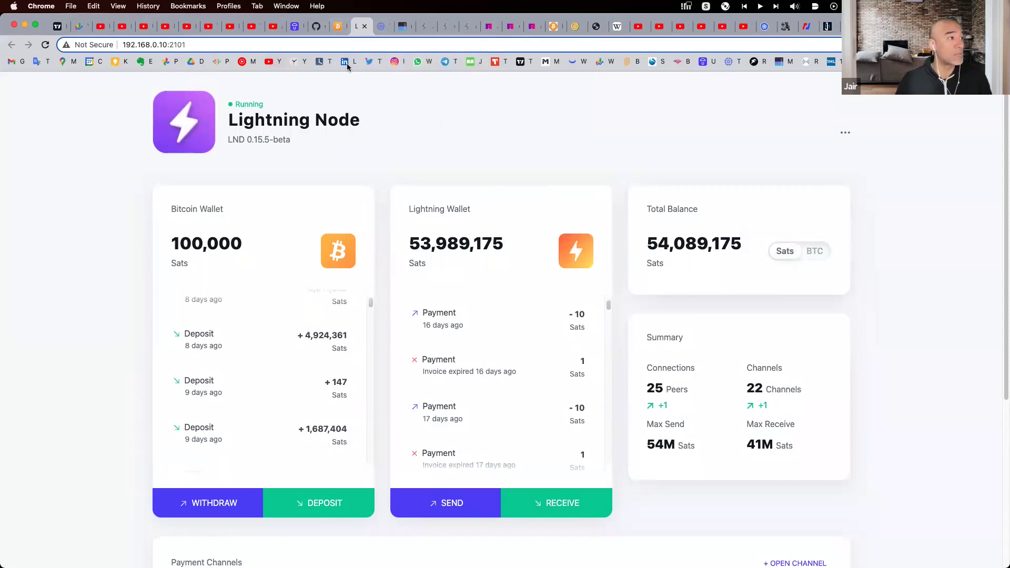
Step: Check the node's Amboss page and bring up ThunderHub's Home page in place of its channel list
click(491, 27)
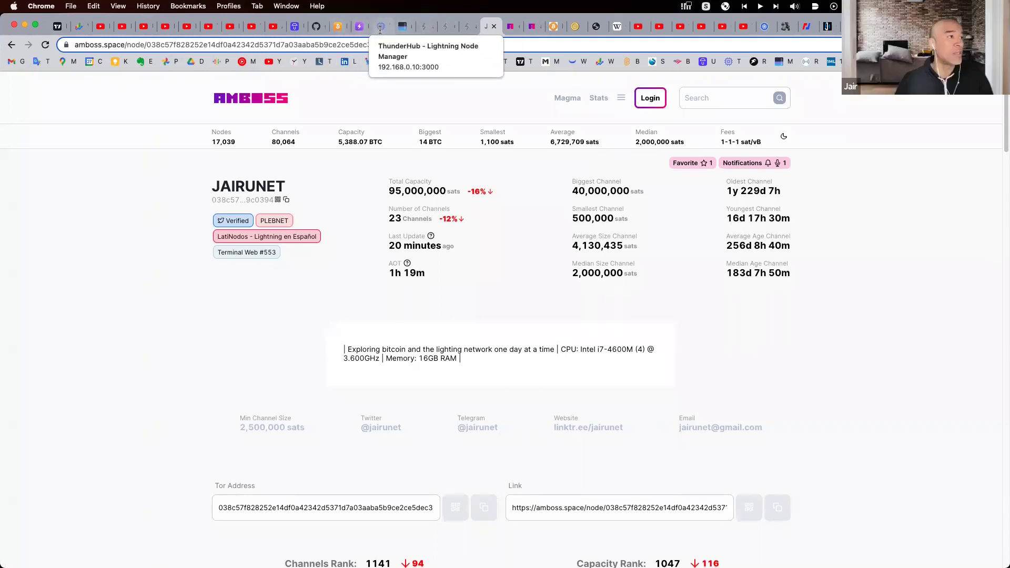
click(298, 29)
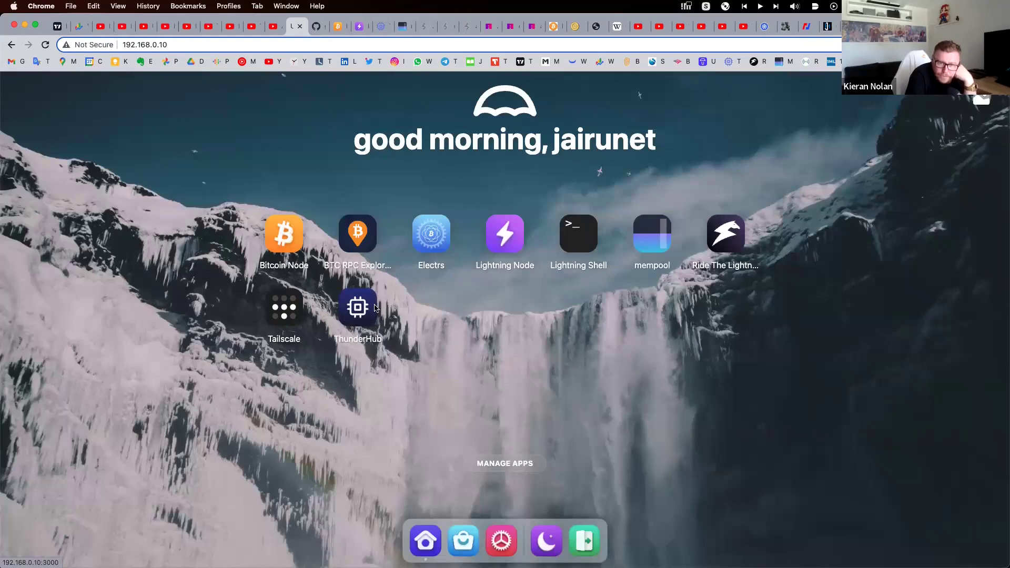
click(382, 27)
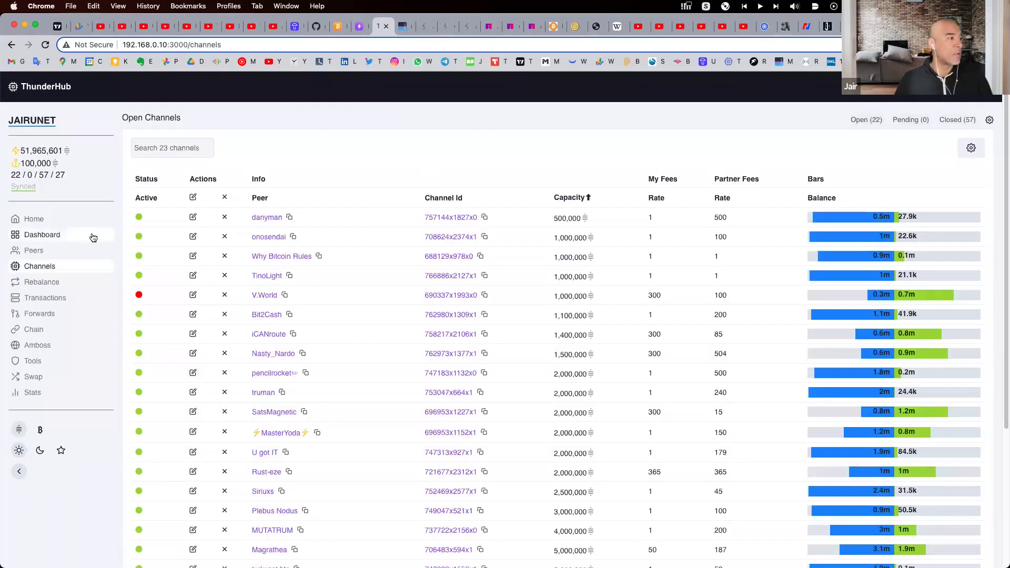
click(104, 219)
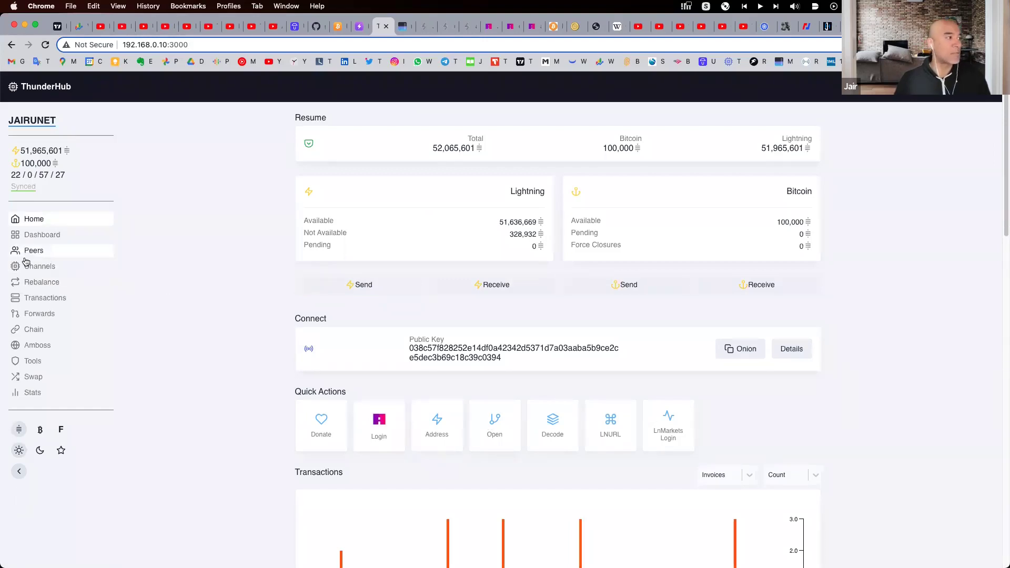
Step: Show the mempool page at 192.168.0.10:3006 and return to the Lightning Node page by way of the Umbrel dashboard
click(405, 27)
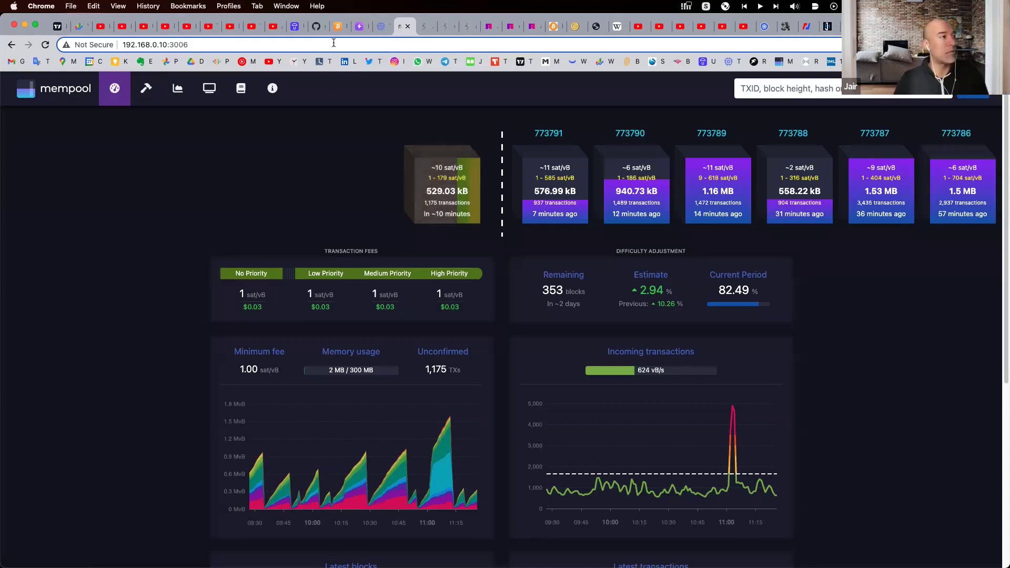
click(295, 28)
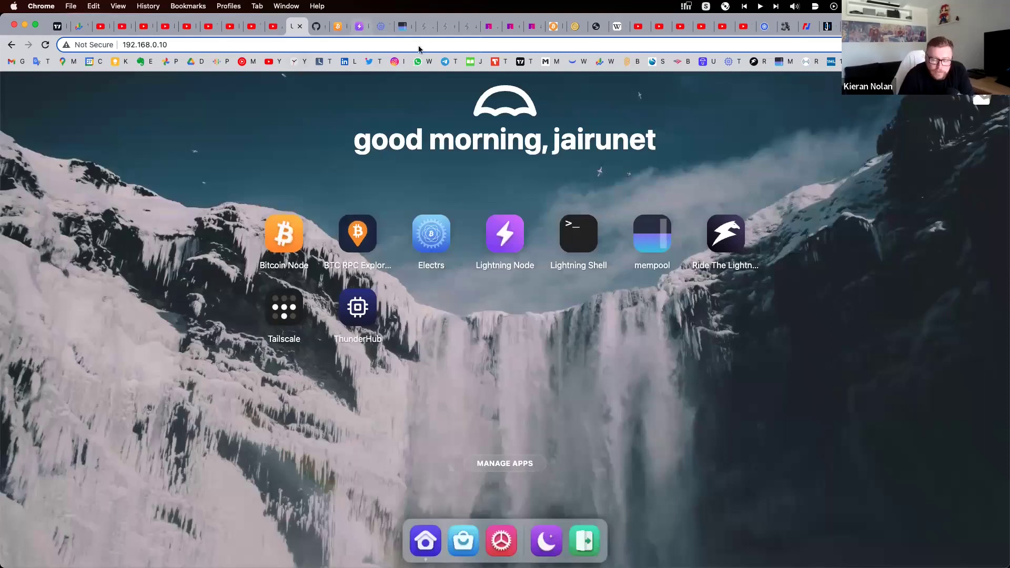
click(359, 26)
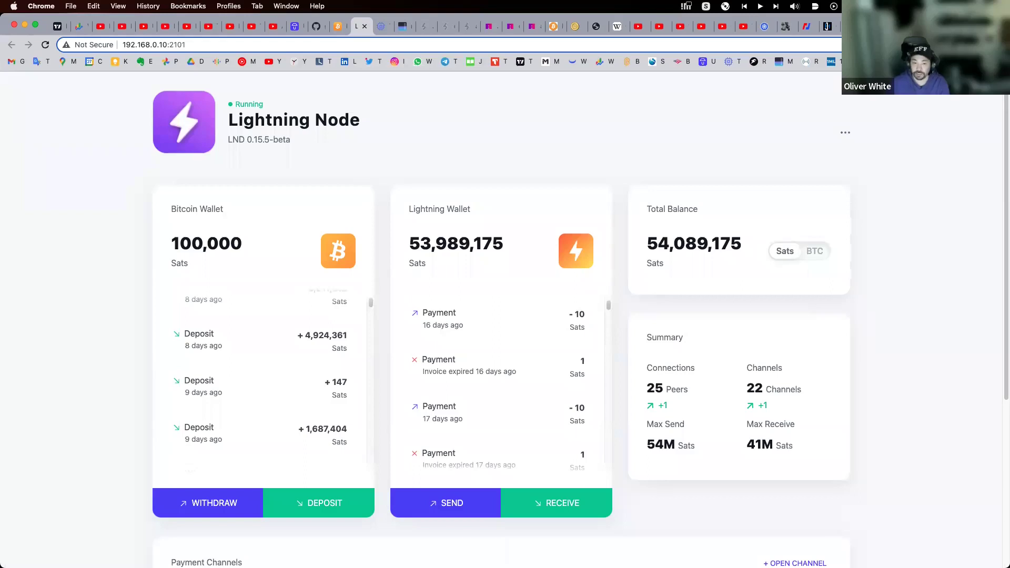
key(super+t)
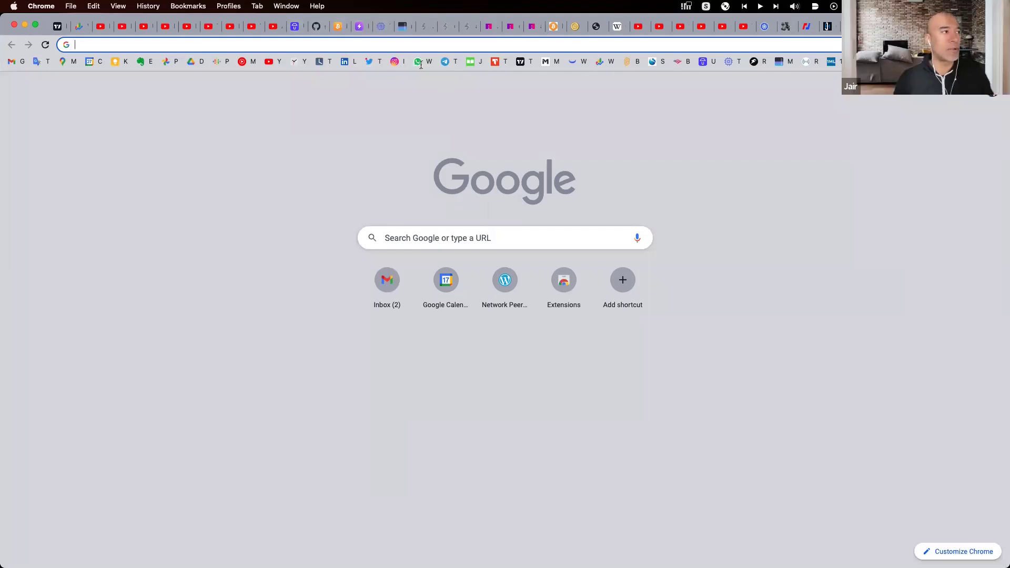
click(295, 26)
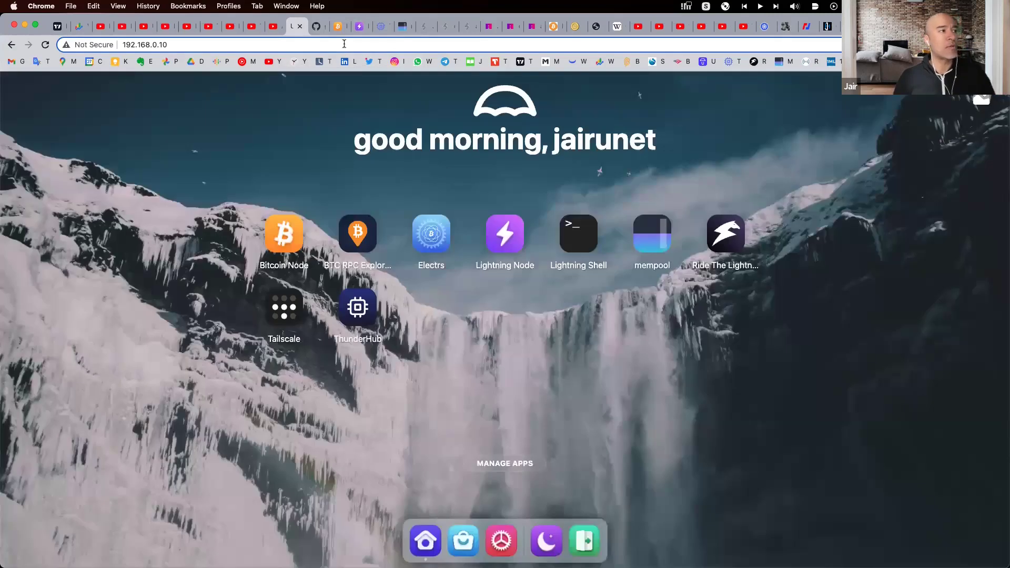
click(359, 26)
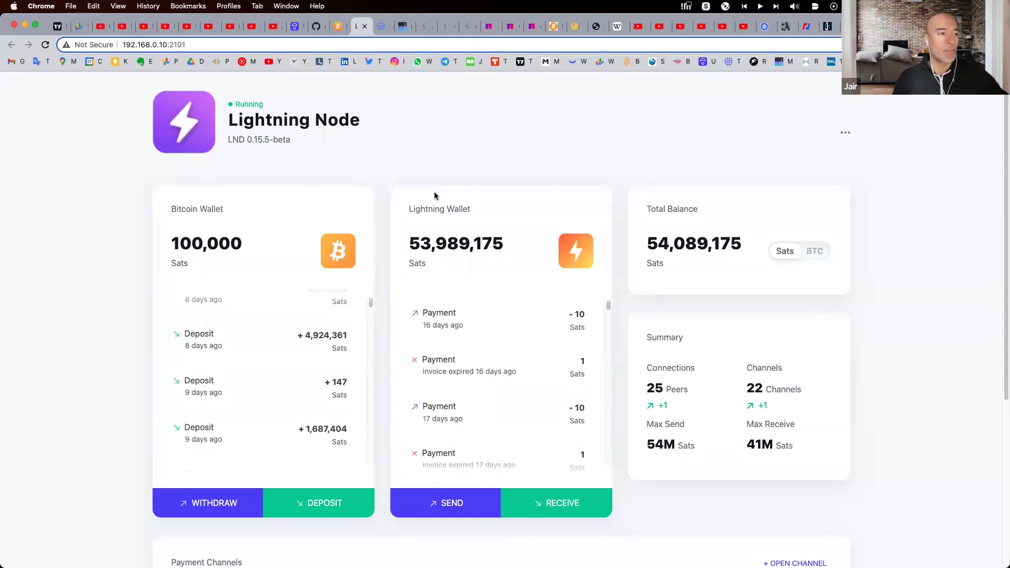
Step: Bring up ThunderHub and review its Home page down to the Routes and Mempool Fees sections
click(383, 27)
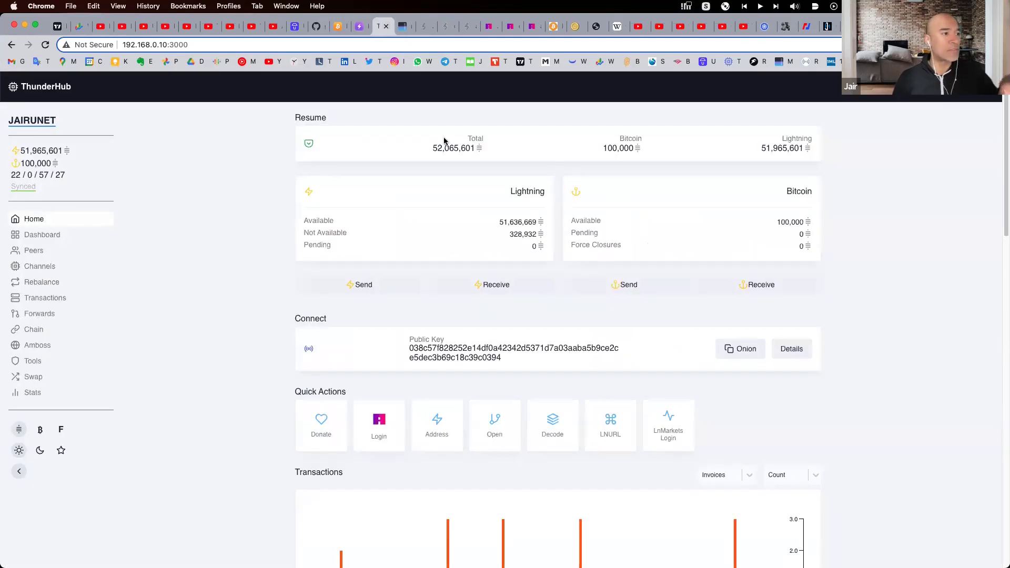
scroll(473, 288, down, 13)
scroll(476, 288, down, 5)
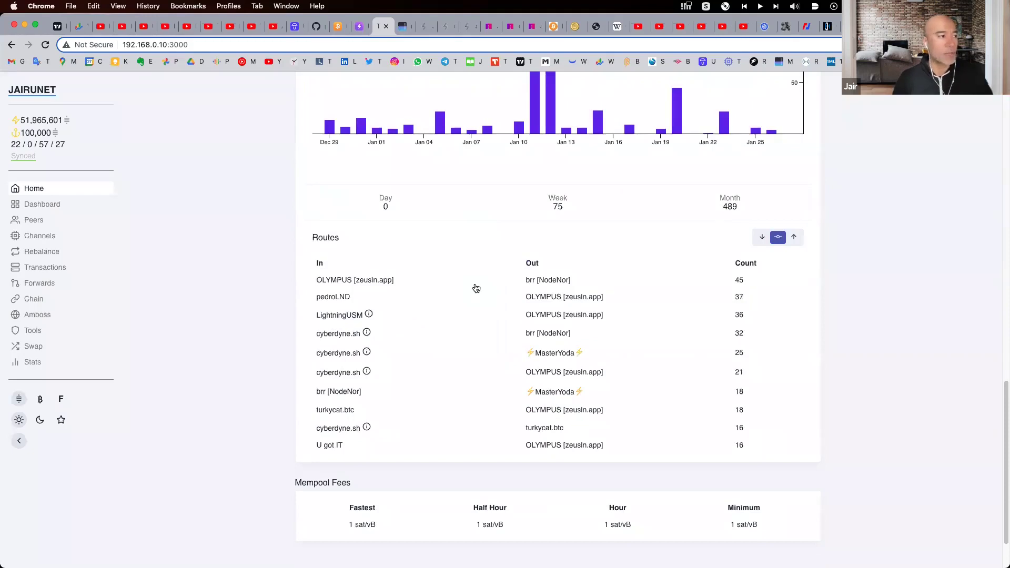
scroll(476, 288, up, 18)
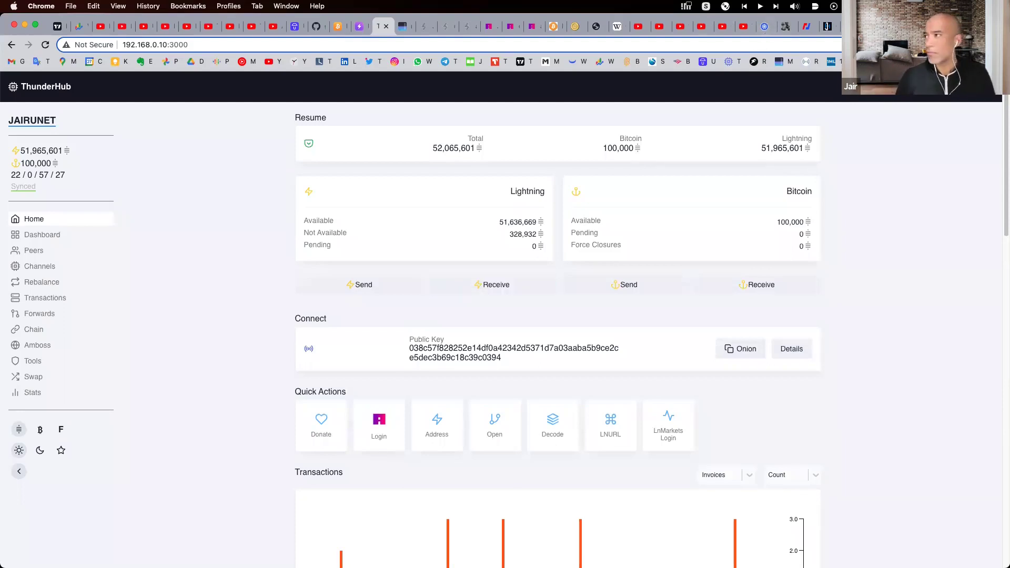
key(ctrl+Up)
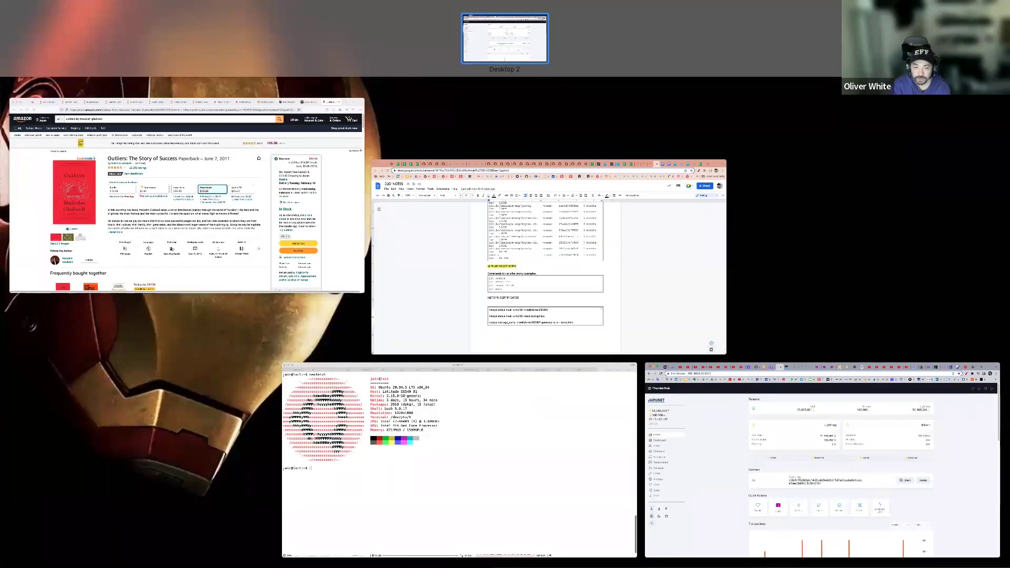
key(ctrl+Up)
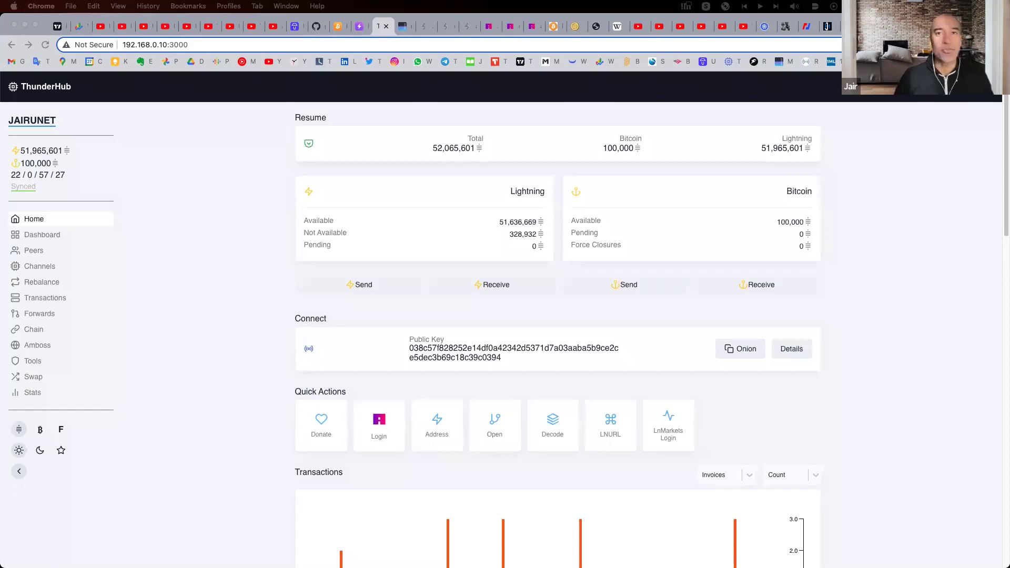
Step: Bring up the Start9 Embassy's Installed Services page and go to its Home page
key(super+w)
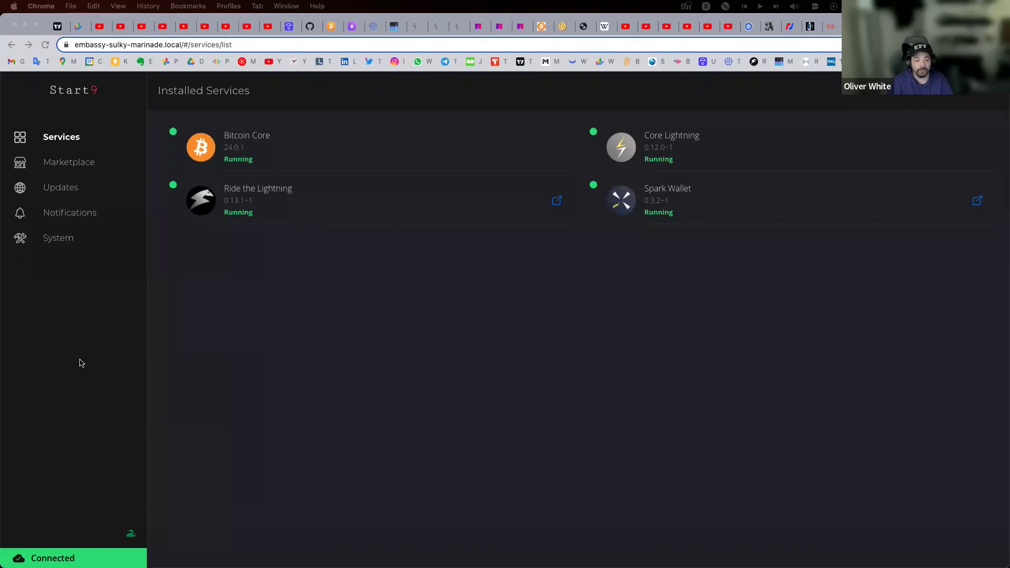
click(82, 92)
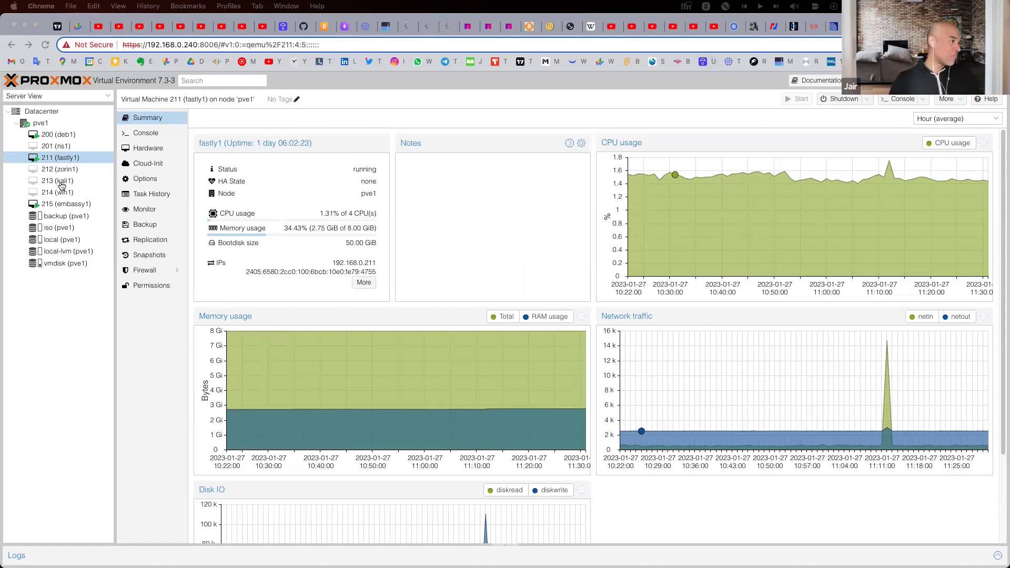
Step: Show the Proxmox summaries of the embassy1 virtual machine and the pve1 node, and return to the Start9 Home page
click(66, 205)
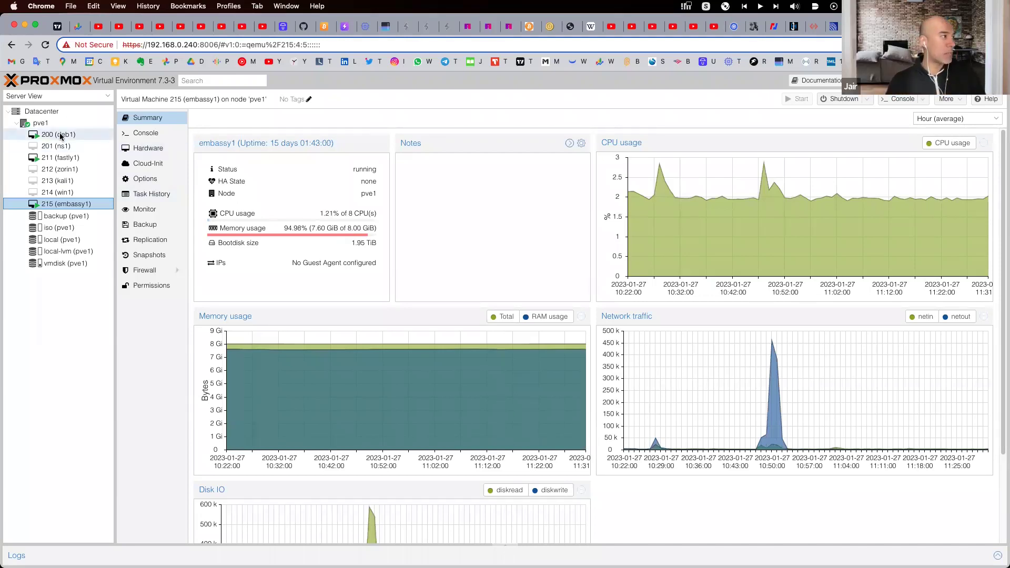
click(41, 124)
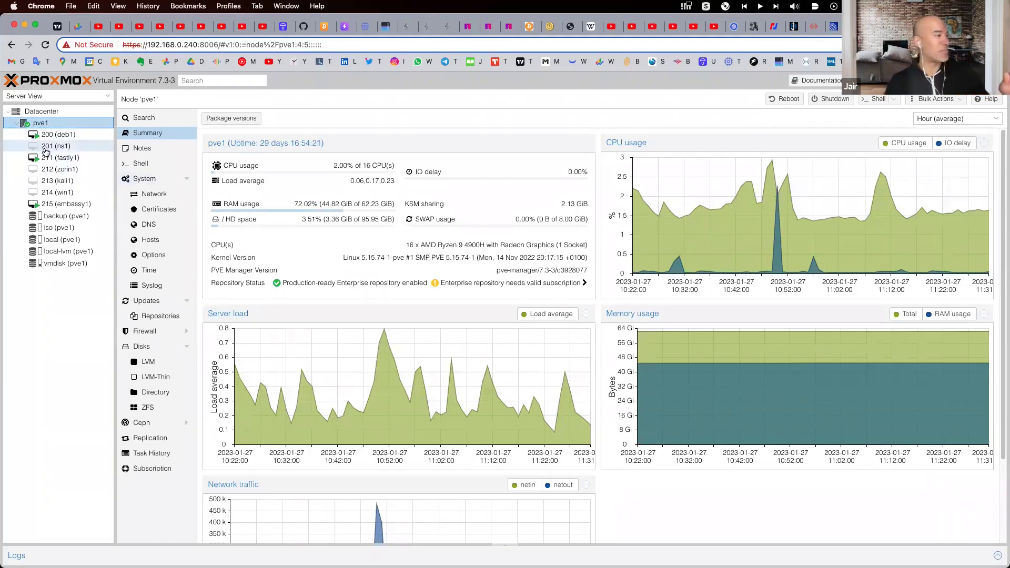
click(53, 204)
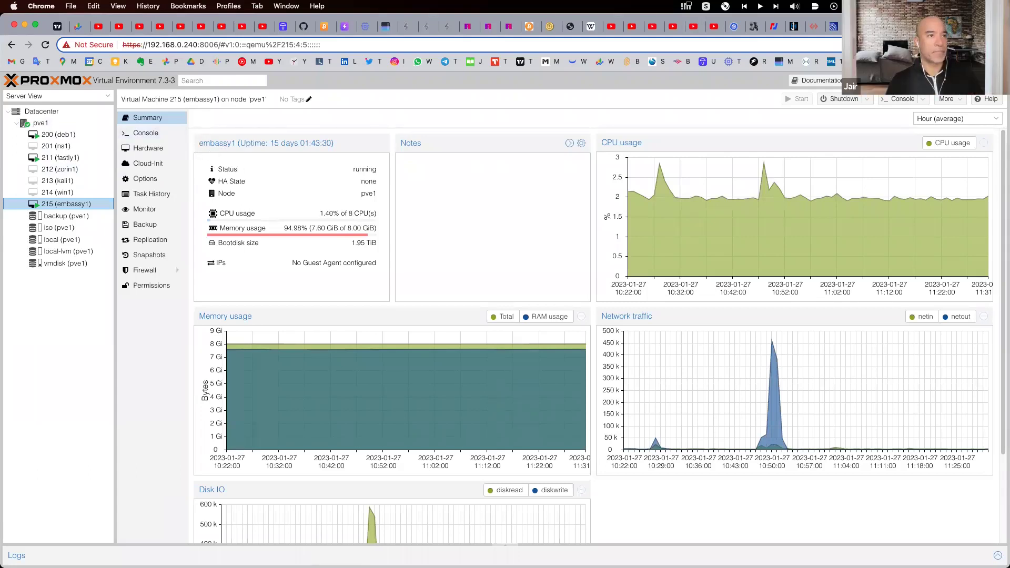
key(ctrl+Tab)
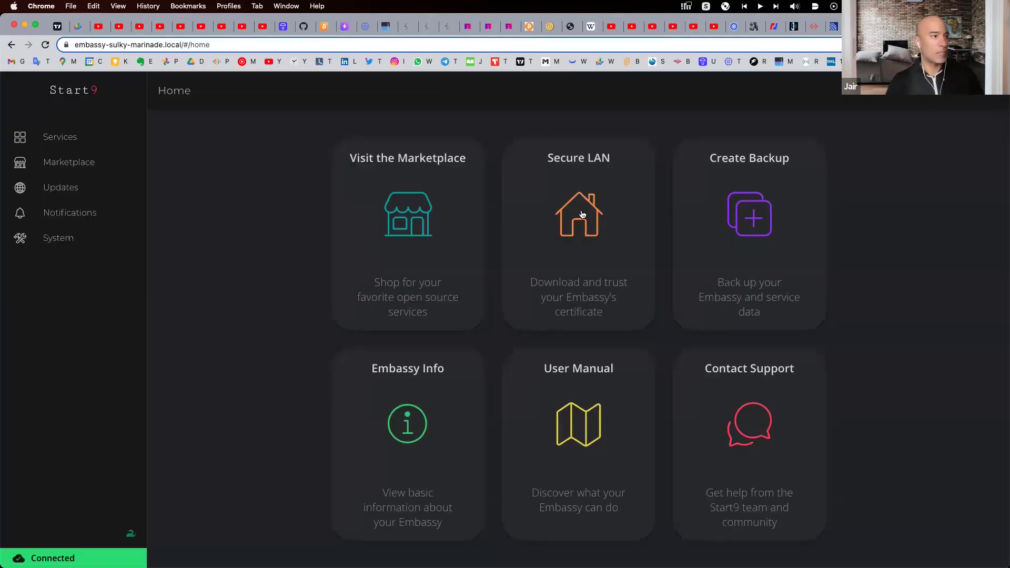
Step: Show the Embassy's installed services and launch the Ride the Lightning interface, closing its login page without signing in
click(76, 139)
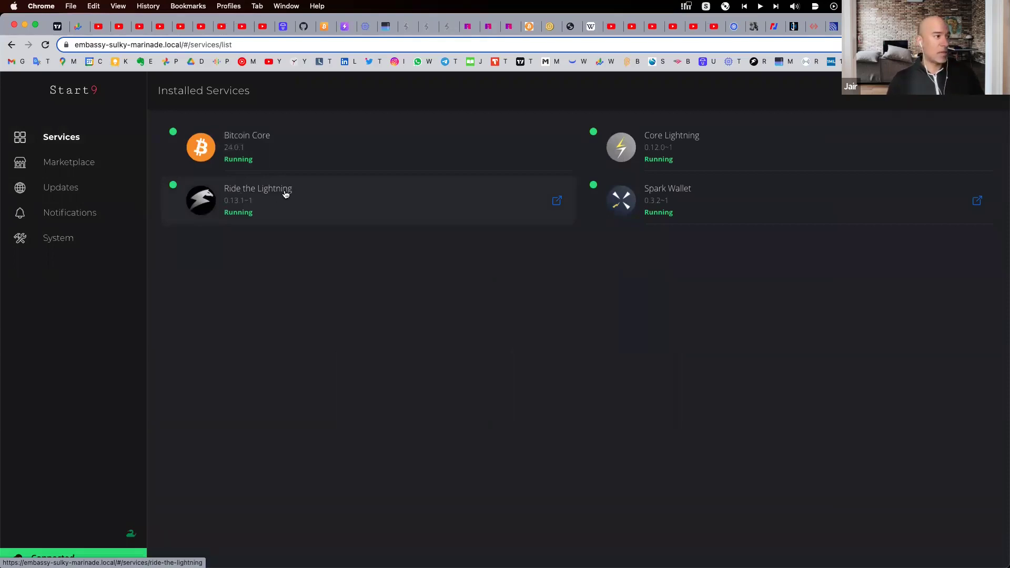
click(557, 201)
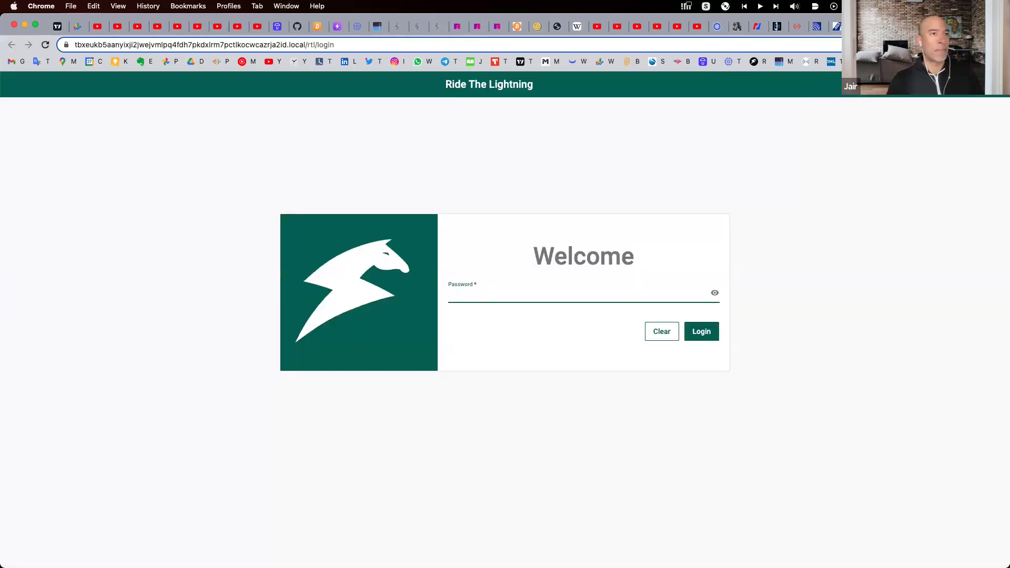
key(super+w)
Step: Copy the password from the Ride the Lightning service's Properties and log in to its web interface with it
click(270, 200)
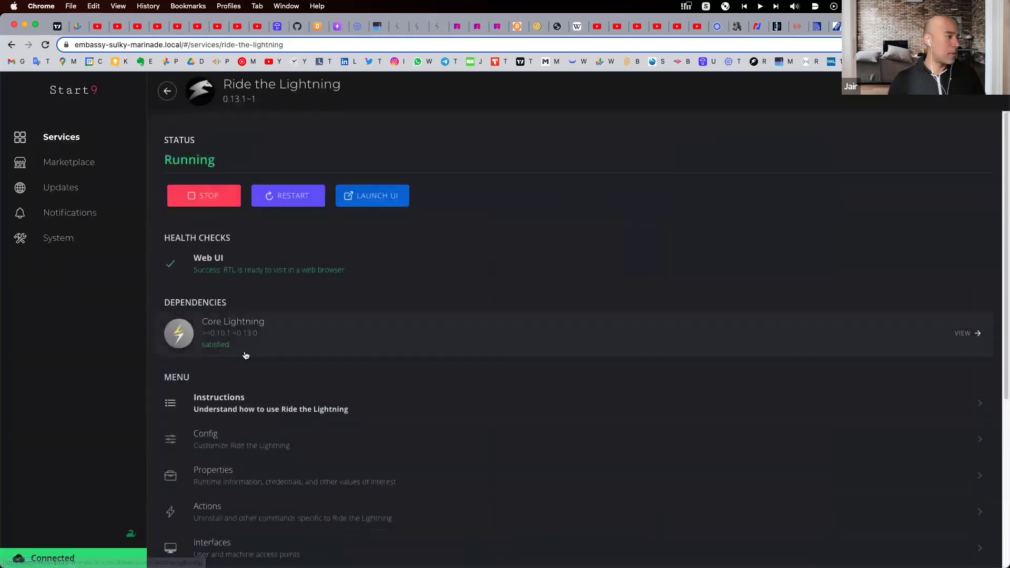
click(259, 478)
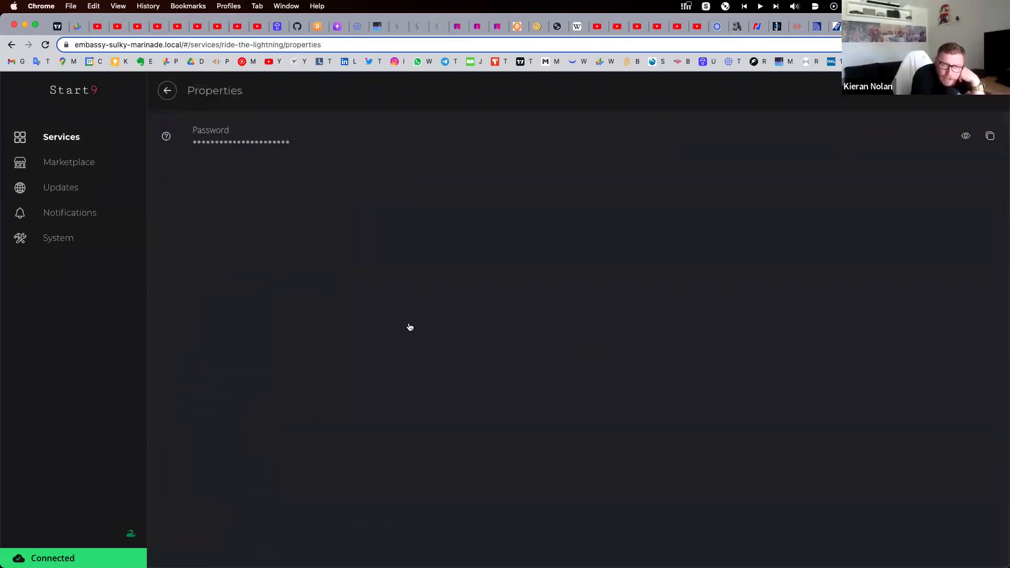
click(990, 136)
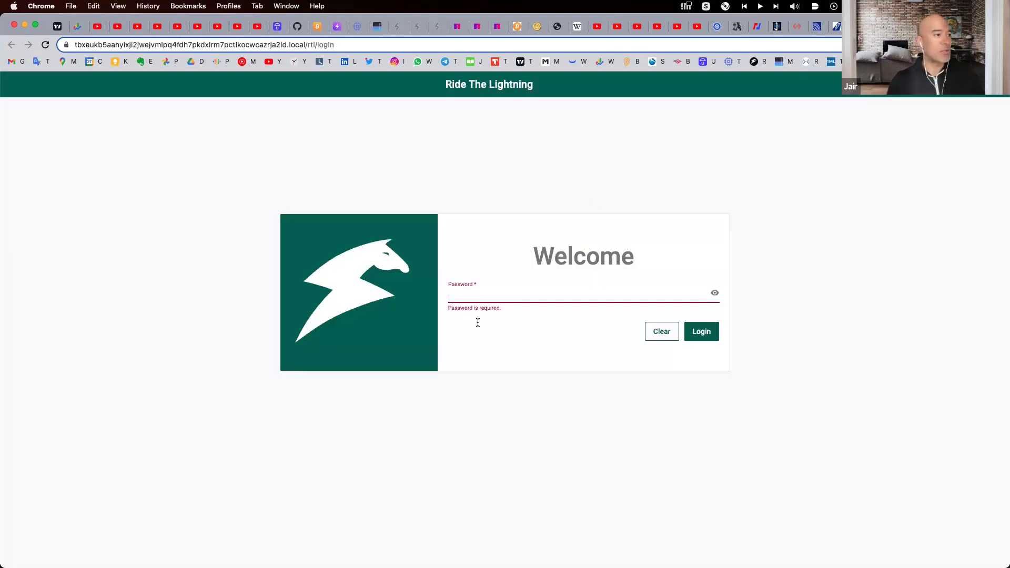
key(super+v)
key(Return)
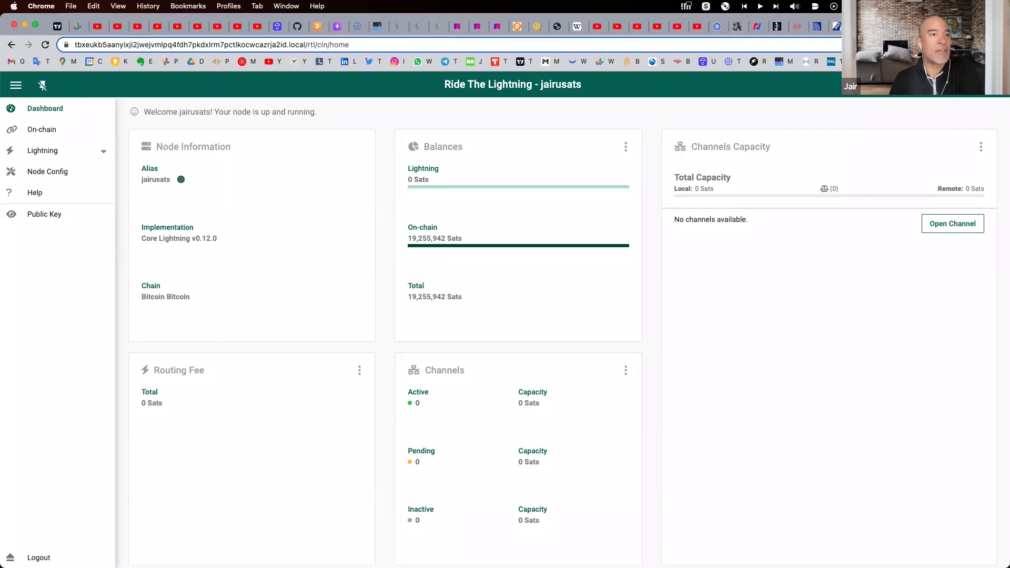
Step: Circle the On-chain balance in red on the Ride The Lightning dashboard and exit the drawing tool
key(alt+shift+d)
mouse_move(460, 214)
mouse_down()
mouse_move(408, 203)
mouse_move(437, 274)
mouse_move(586, 263)
mouse_move(513, 210)
mouse_move(434, 211)
mouse_up()
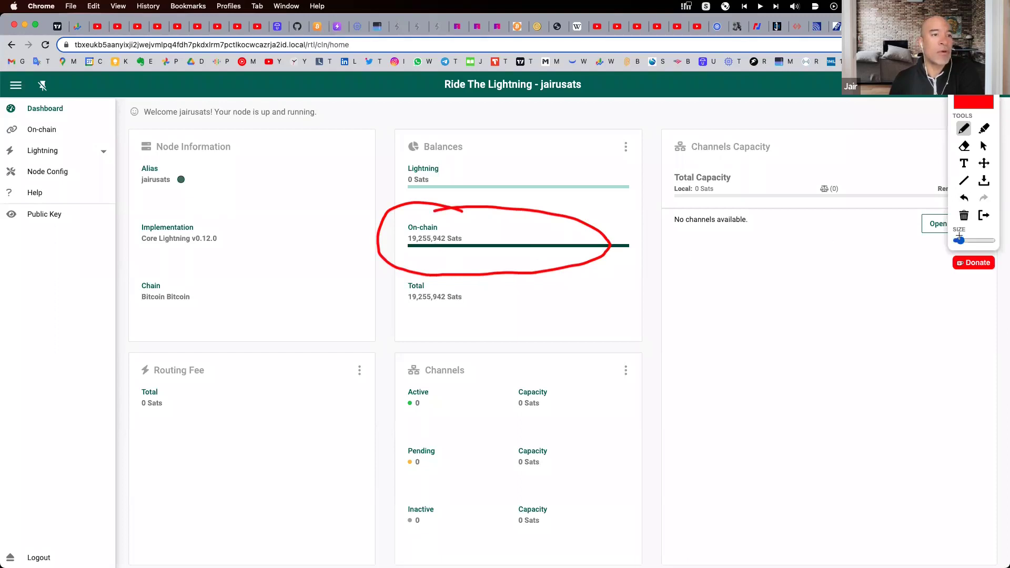
click(982, 217)
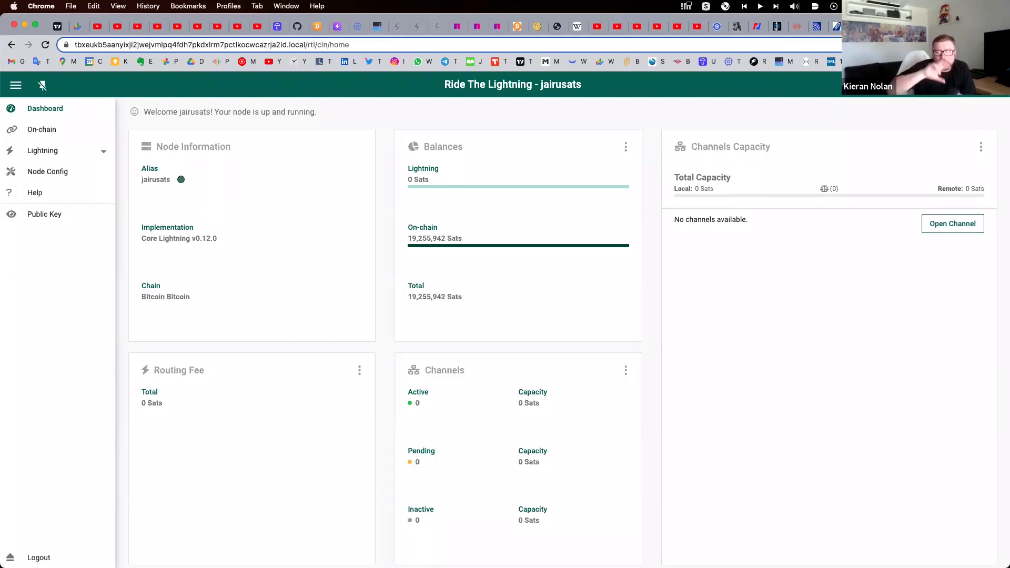
key(ctrl+Up)
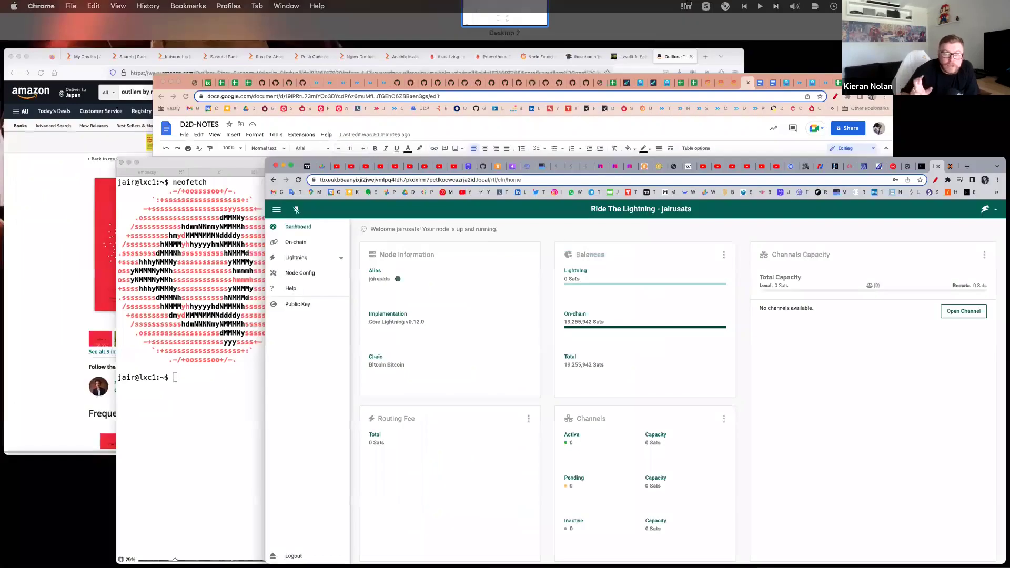
key(ctrl+Up)
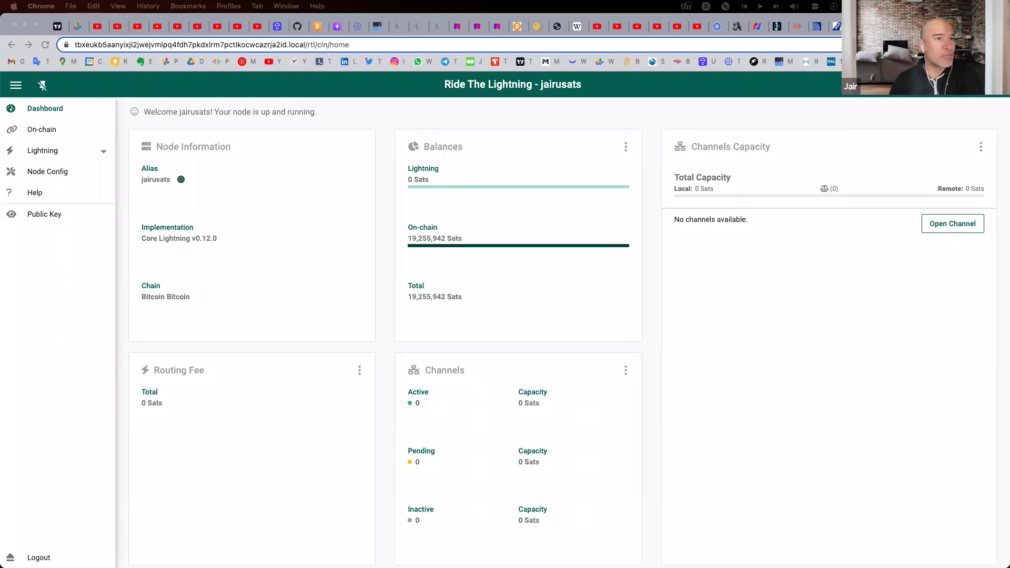
Step: Show the ISO images in Proxmox's iso storage, circle embassyos_amd64.iso in red, and exit the drawing tool
key(super+Tab)
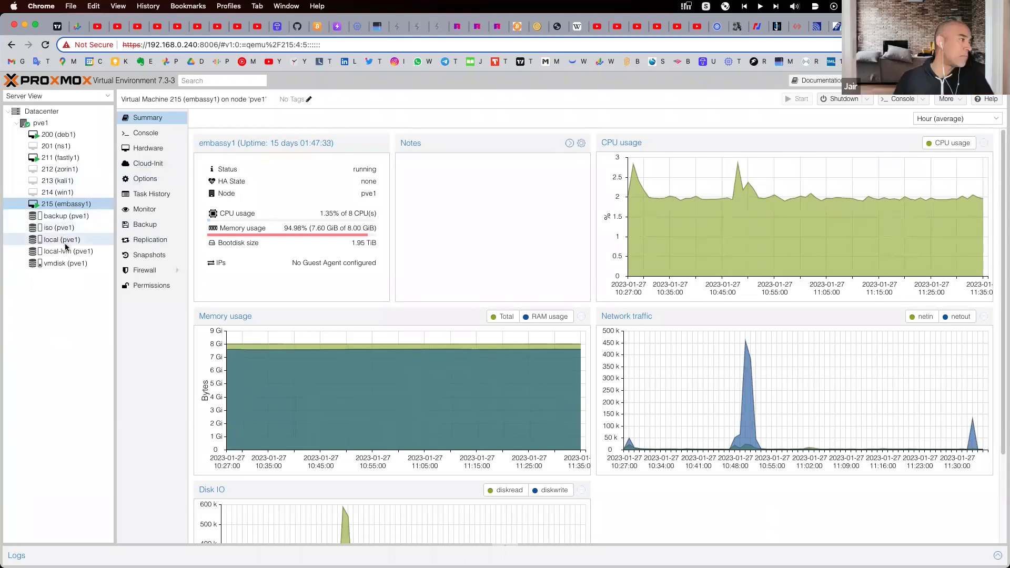
click(59, 228)
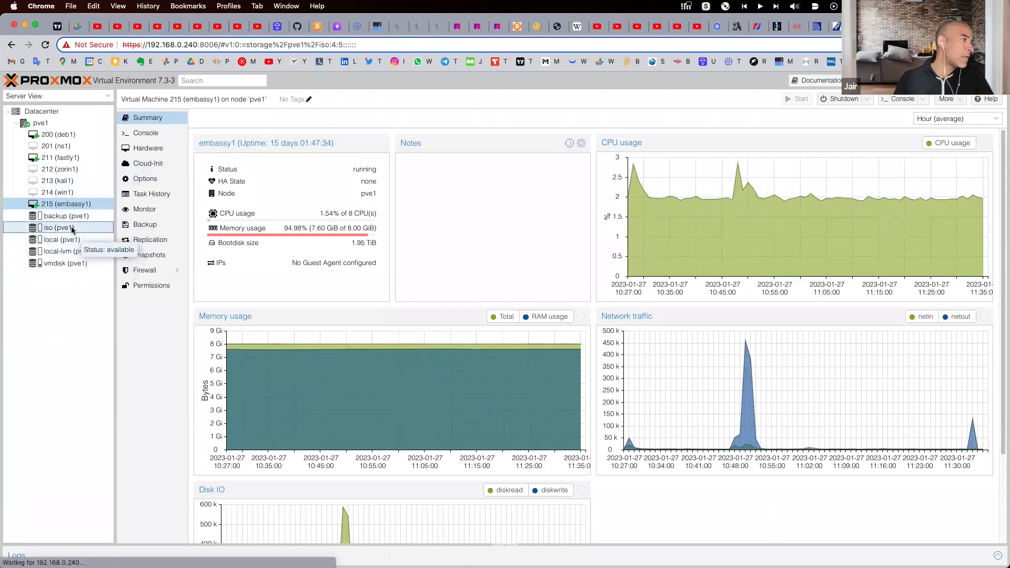
click(149, 136)
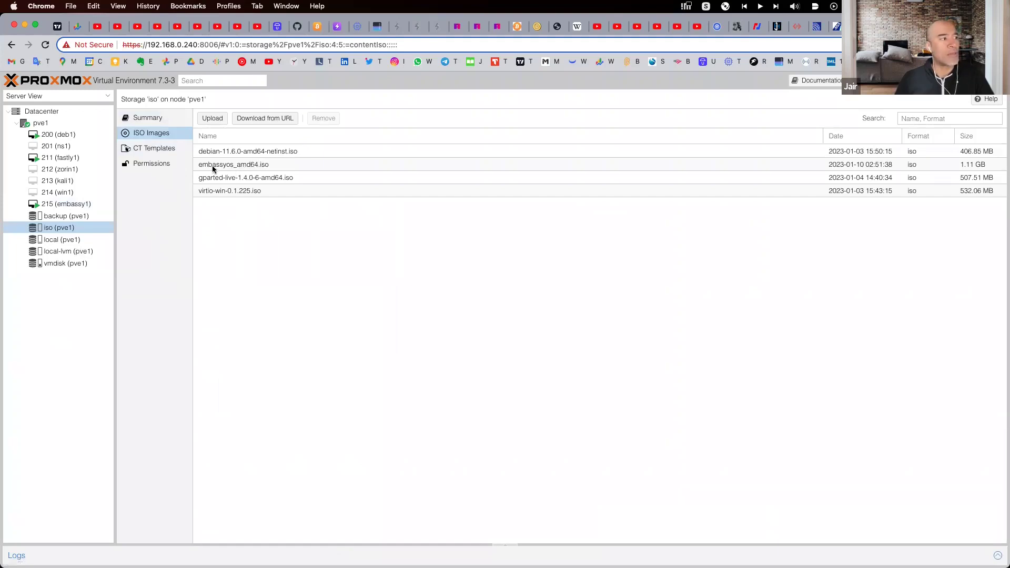
key(alt+shift+d)
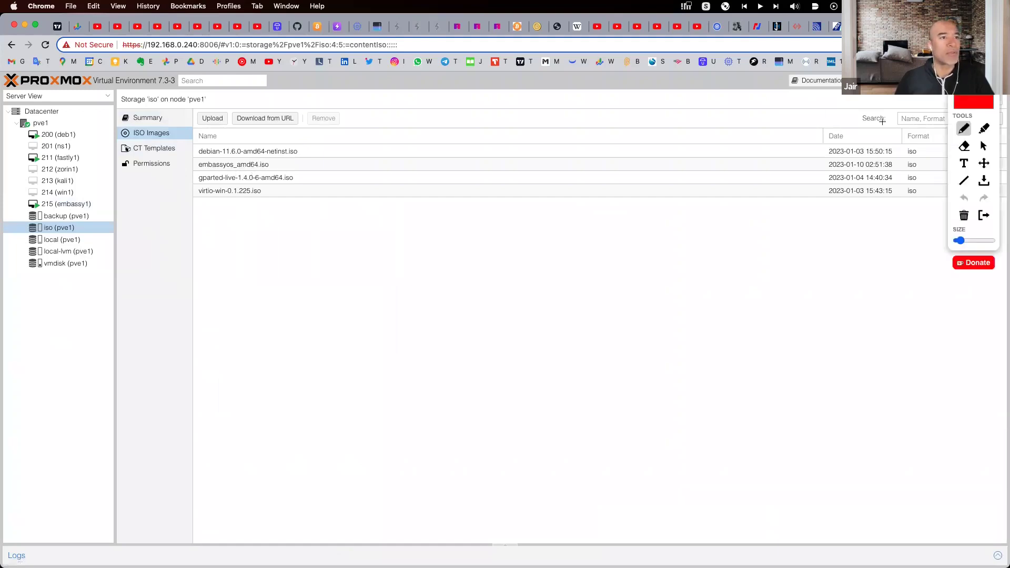
mouse_move(285, 162)
mouse_down()
mouse_move(235, 154)
mouse_move(189, 164)
mouse_move(286, 165)
mouse_up()
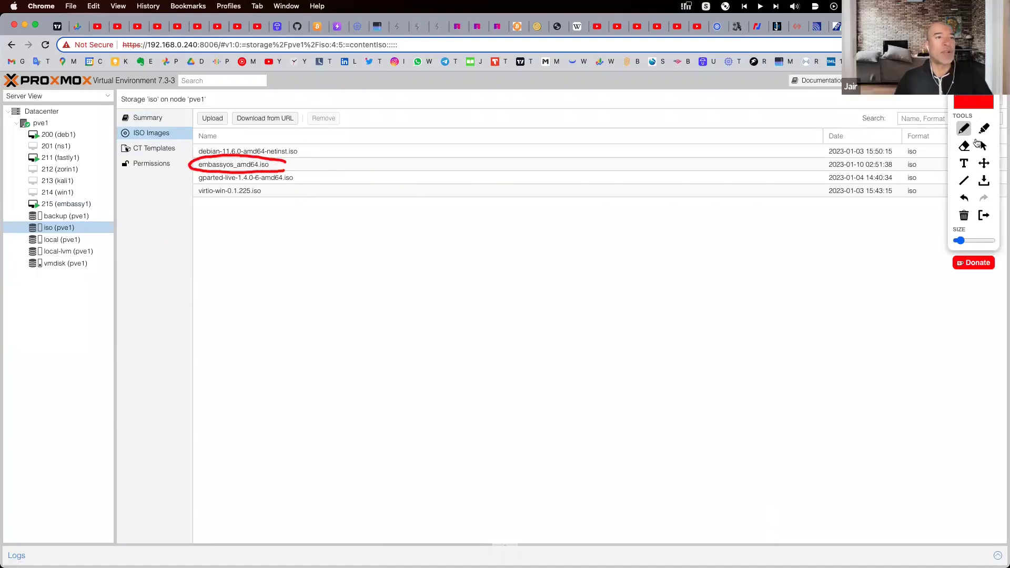
click(982, 216)
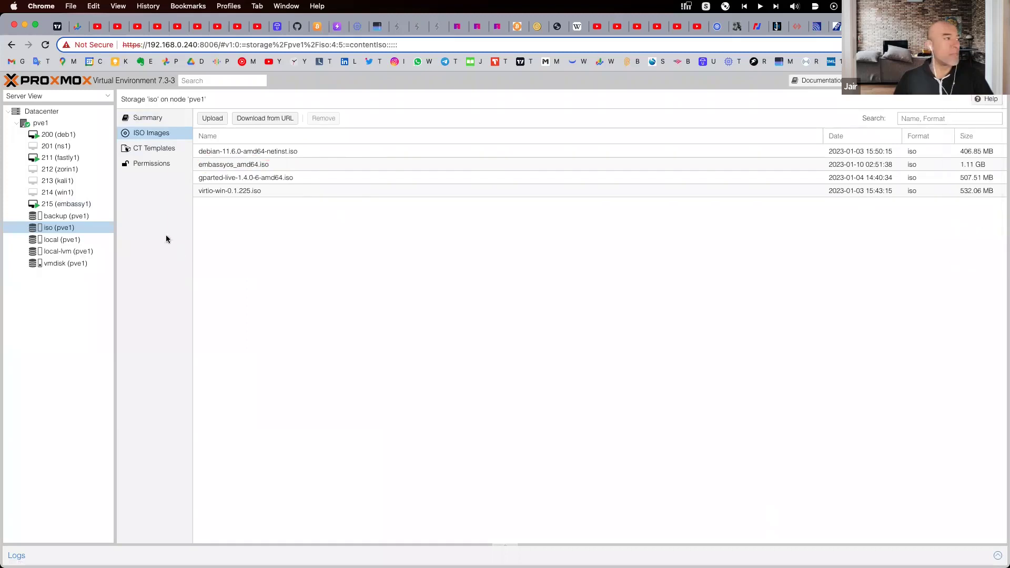
Step: Show the summary of the embassy1 virtual machine in Proxmox again
click(74, 204)
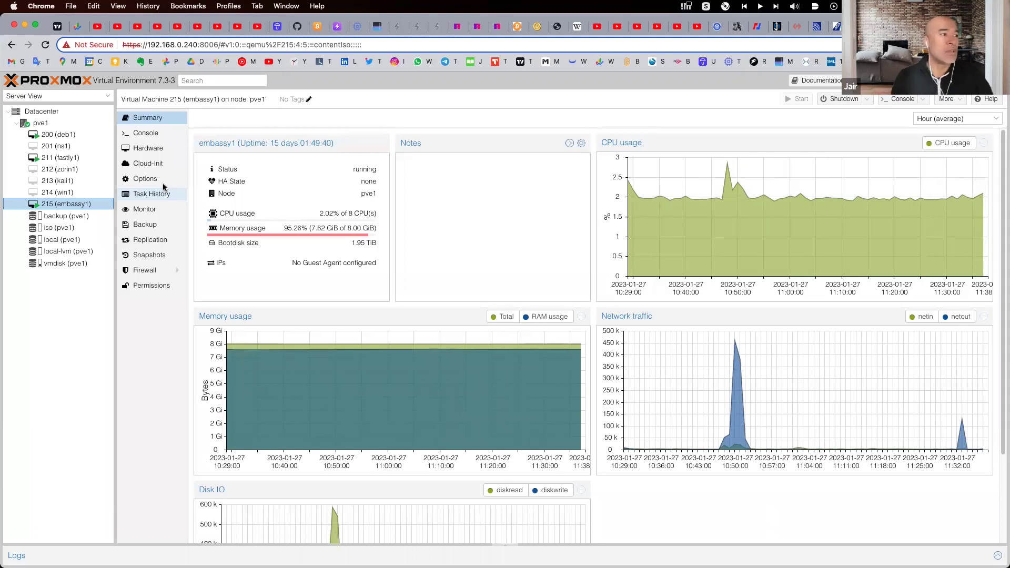
mouse_move(1, 2)
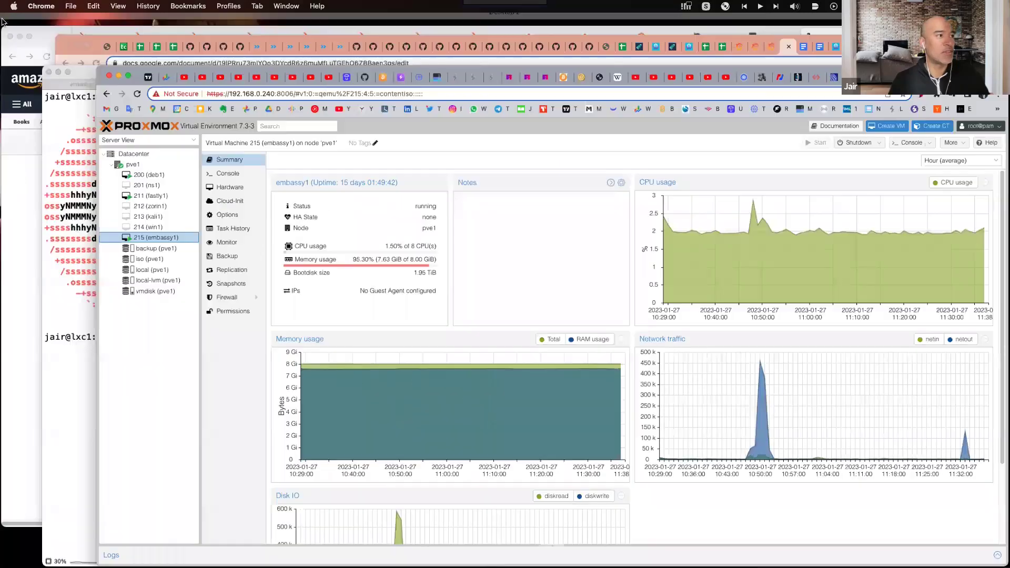
click(820, 458)
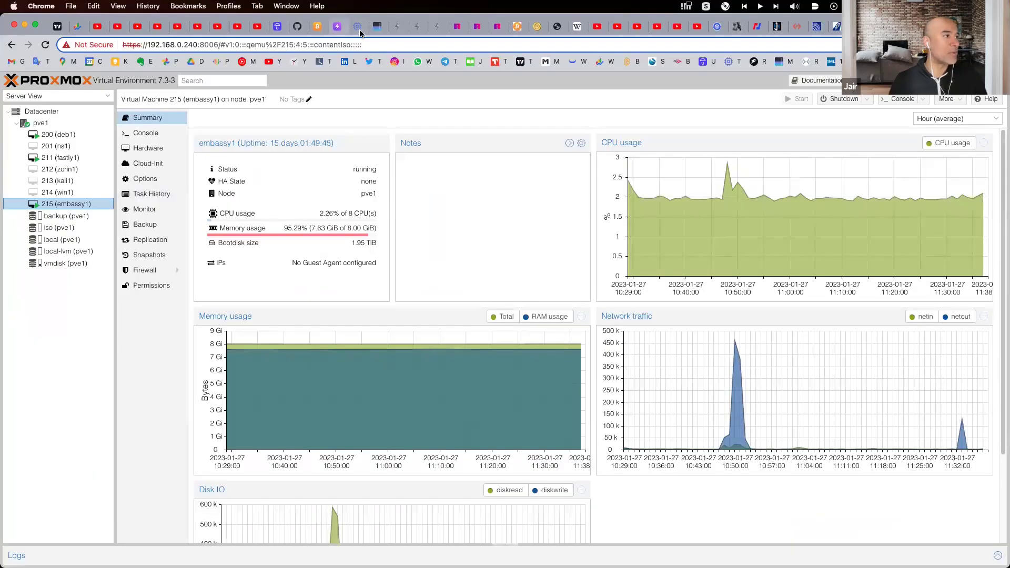
Step: Review the open ThunderHub, Ride The Lightning and Bitcoin Node pages, ending on the Umbrel home screen
click(360, 30)
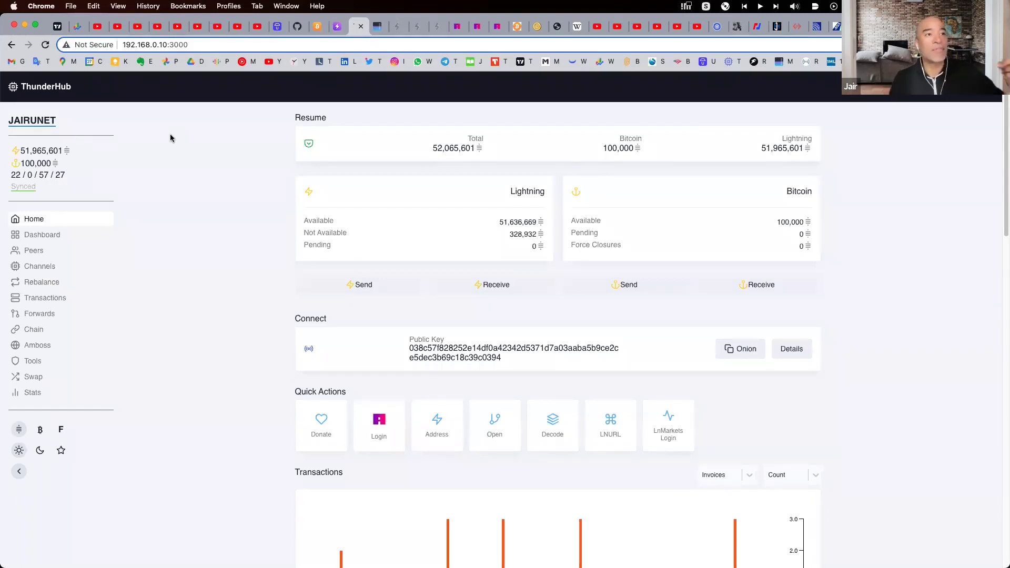
key(ctrl+Tab)
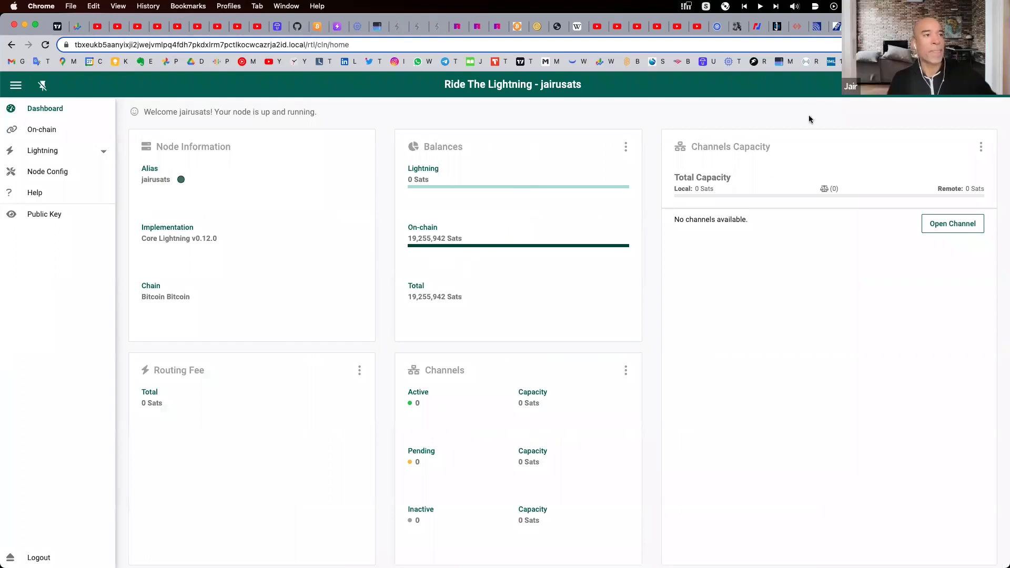
click(337, 29)
click(317, 28)
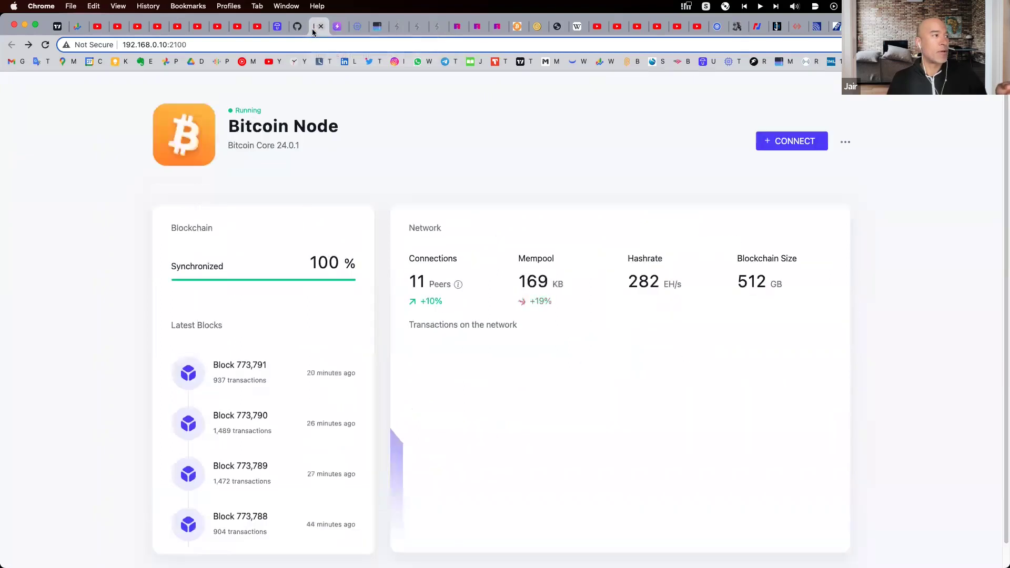
click(278, 27)
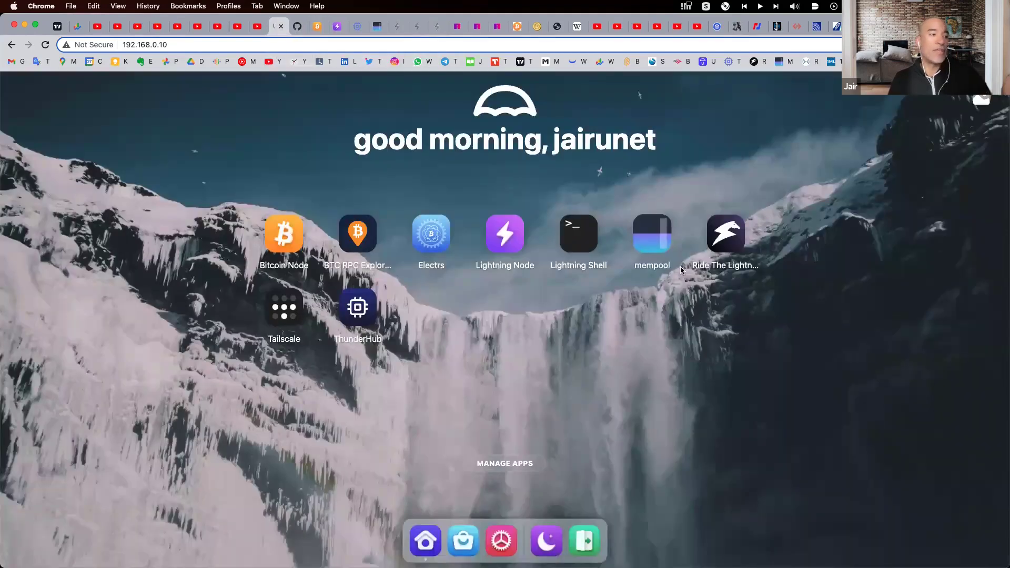
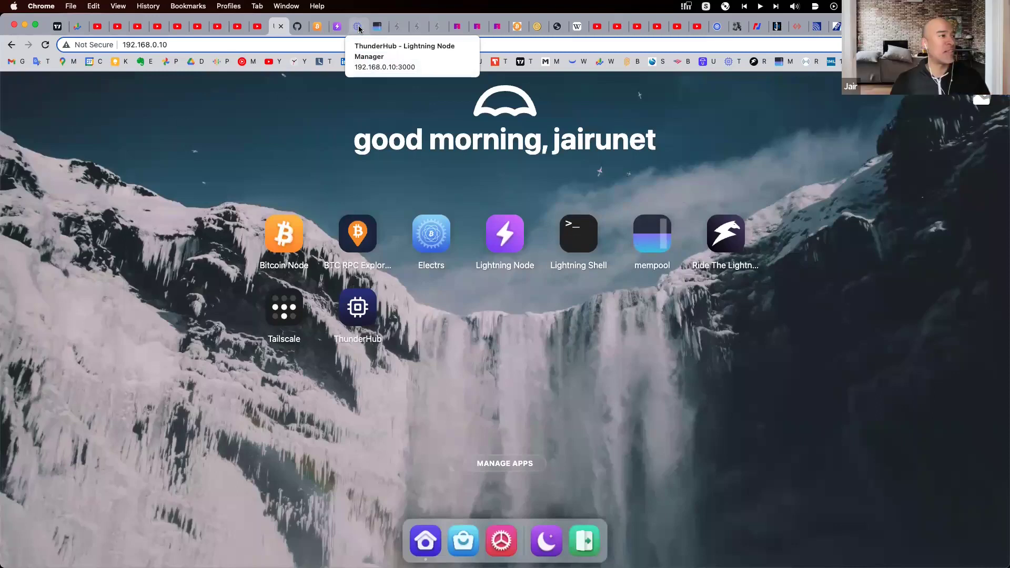
Step: Show the list of connected peers in ThunderHub
click(358, 27)
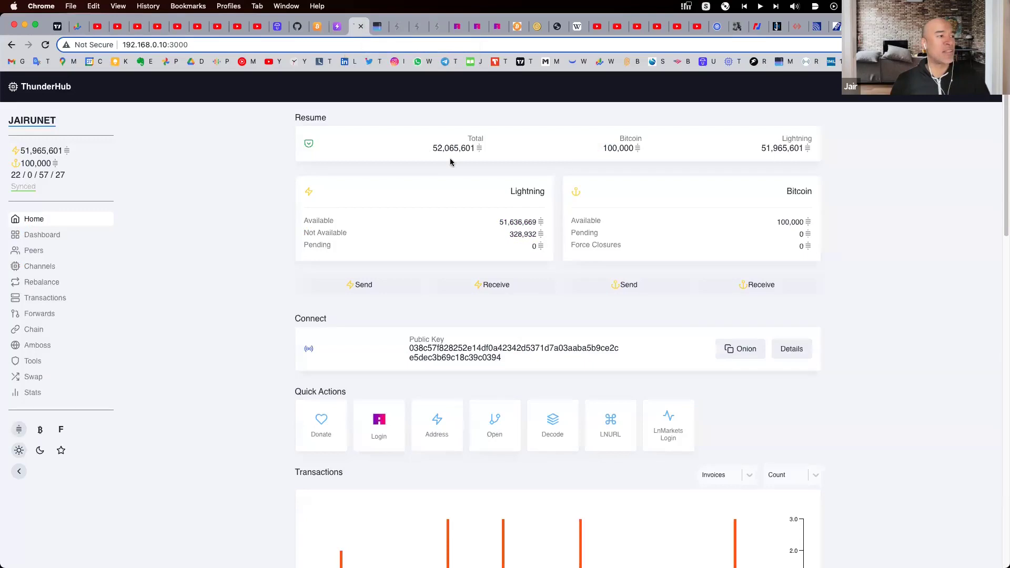
click(55, 253)
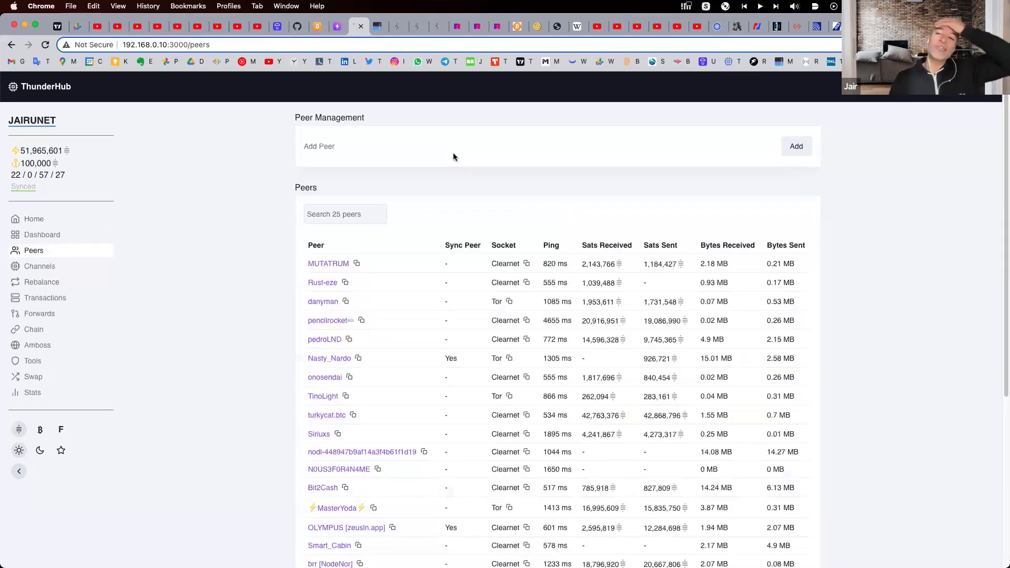
click(340, 208)
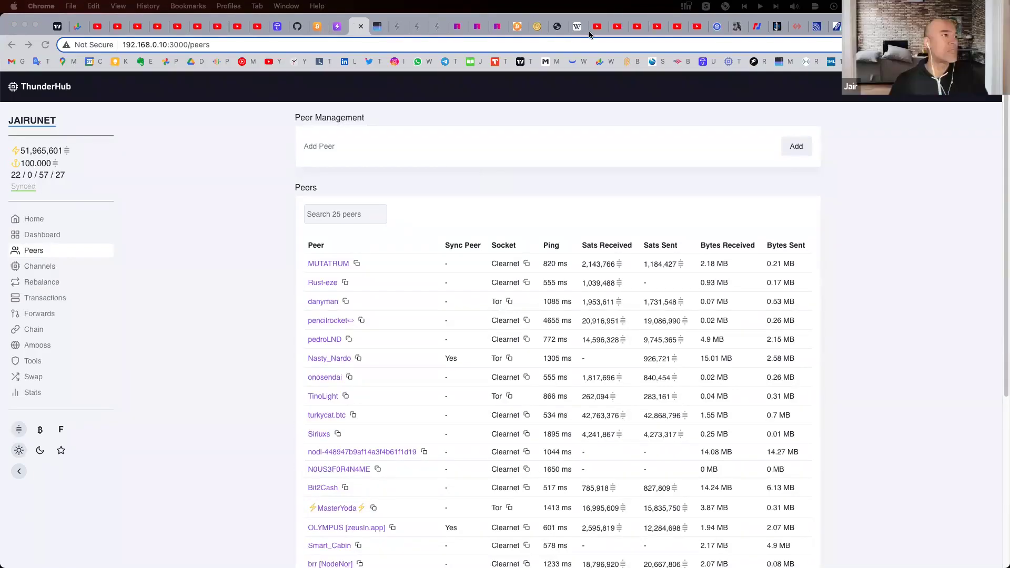
Step: Look up the other participant's Lightning node on Amboss by its copied public key
click(499, 28)
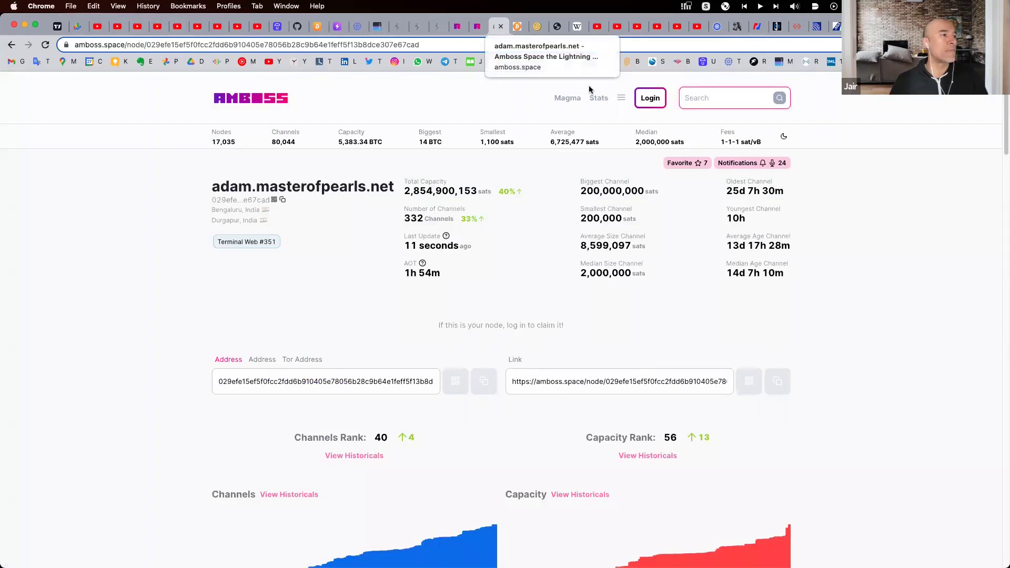
key(super+v)
key(Return)
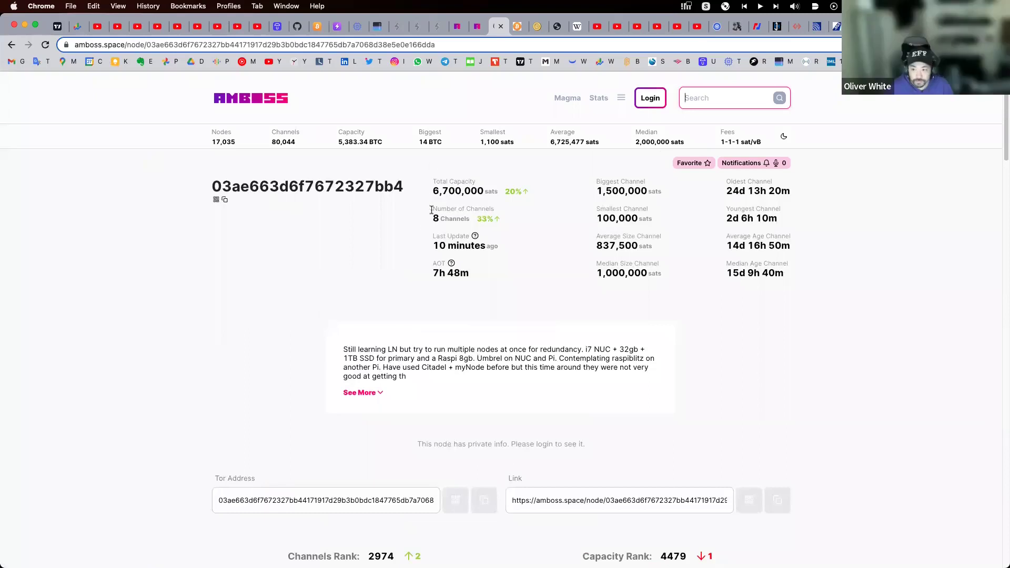
Step: Copy the node's Tor address from its Amboss page
scroll(374, 338, down, 1)
scroll(374, 337, down, 3)
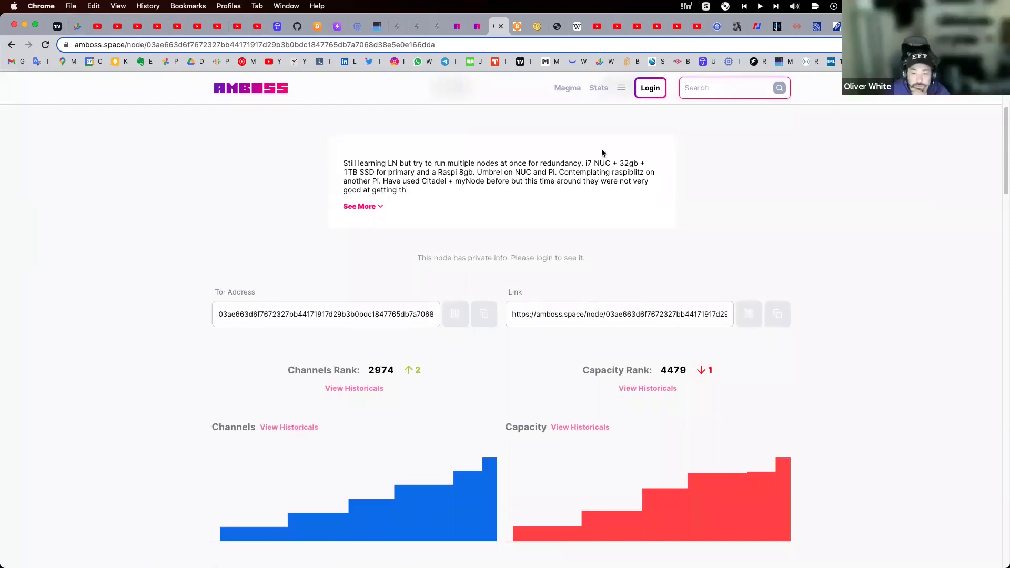
click(454, 316)
click(531, 213)
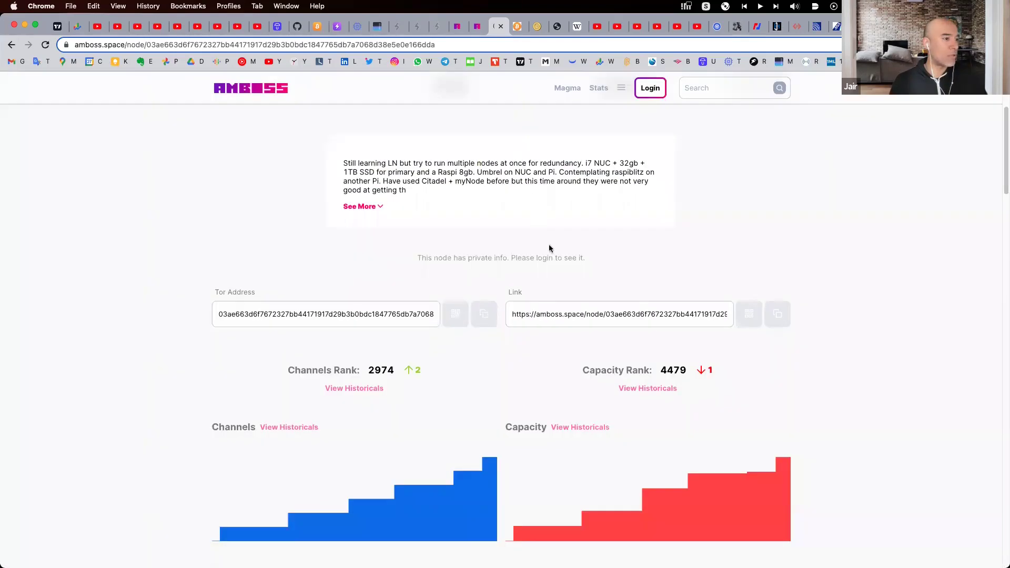
click(485, 317)
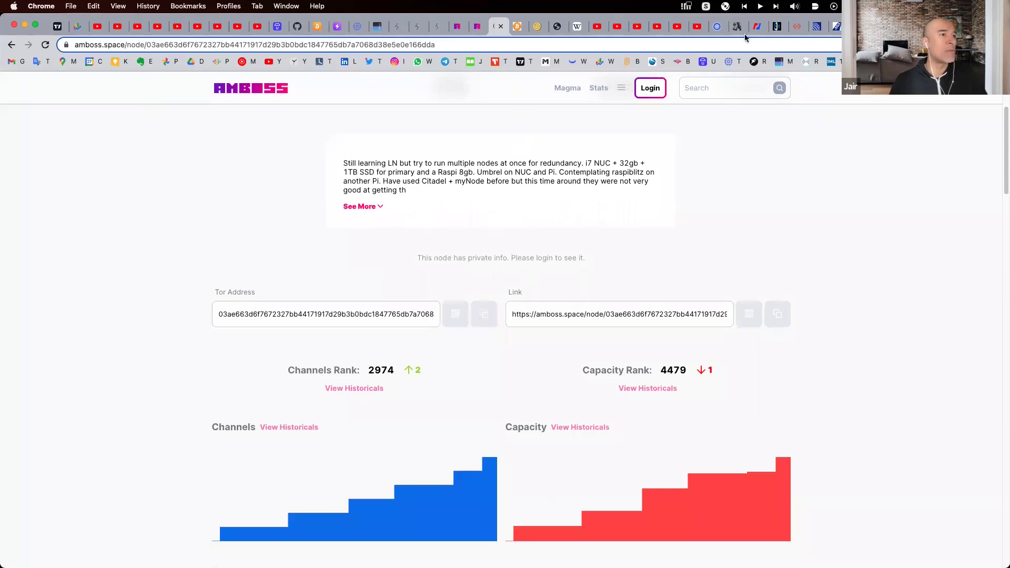
Step: Add the node as a non-temporary peer in ThunderHub, using the Joined type and the copied Tor address as Url
click(357, 27)
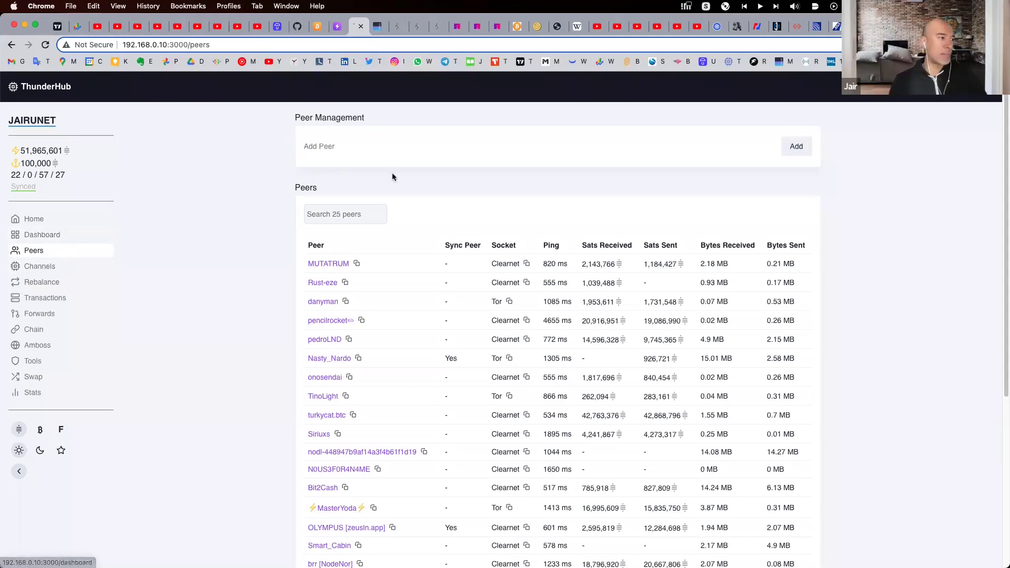
click(802, 155)
click(610, 223)
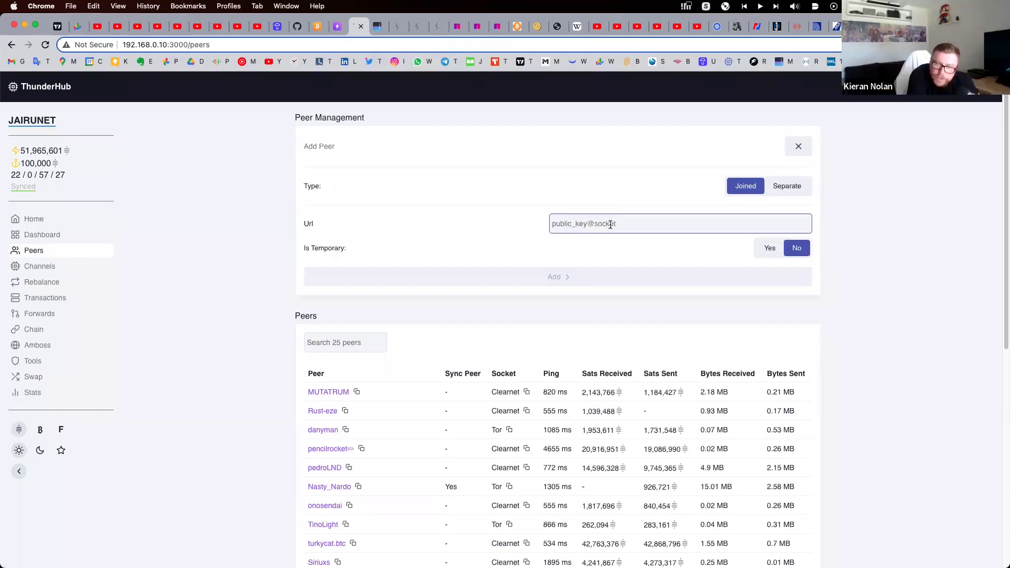
key(super+v)
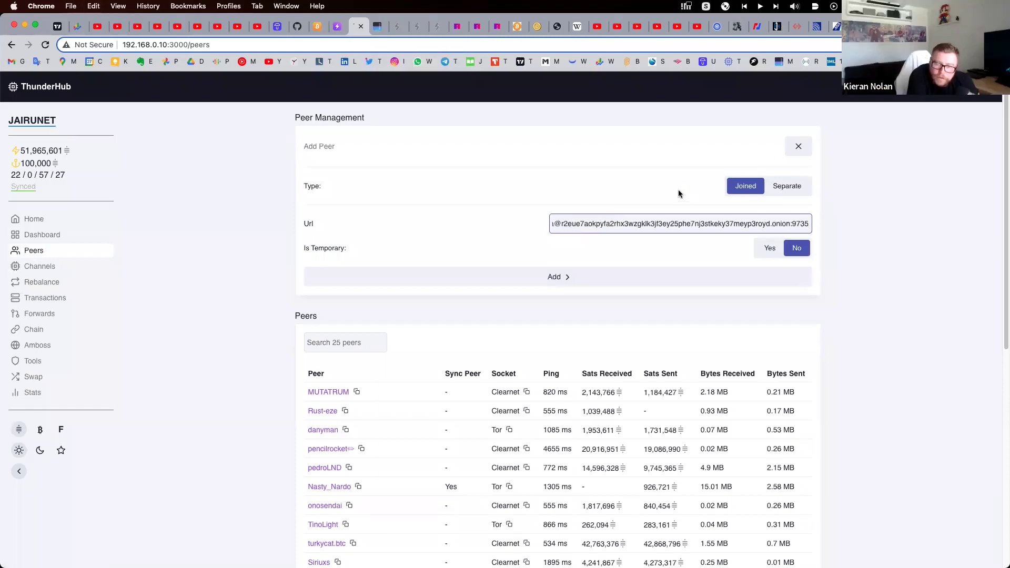
click(604, 283)
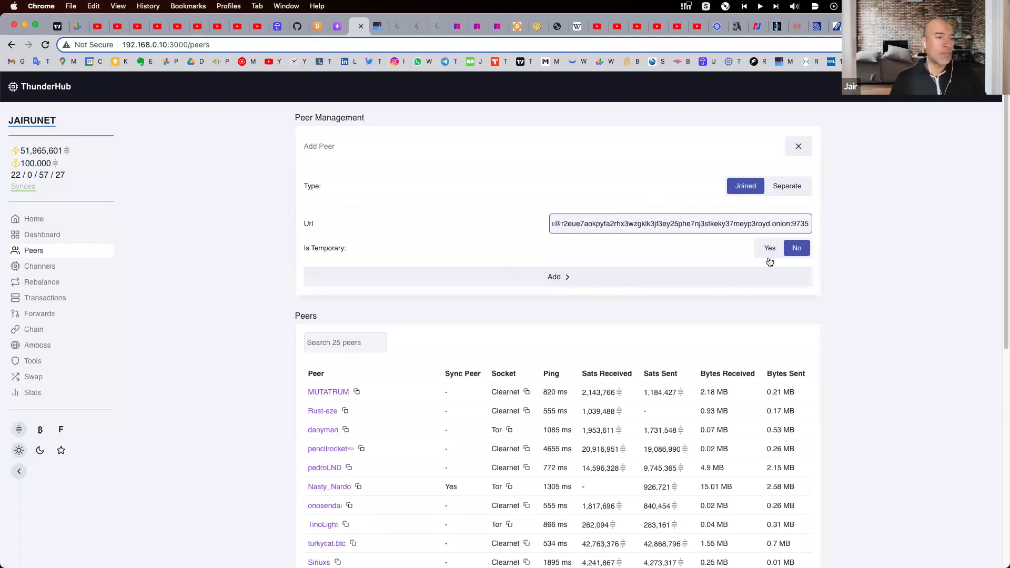
click(564, 278)
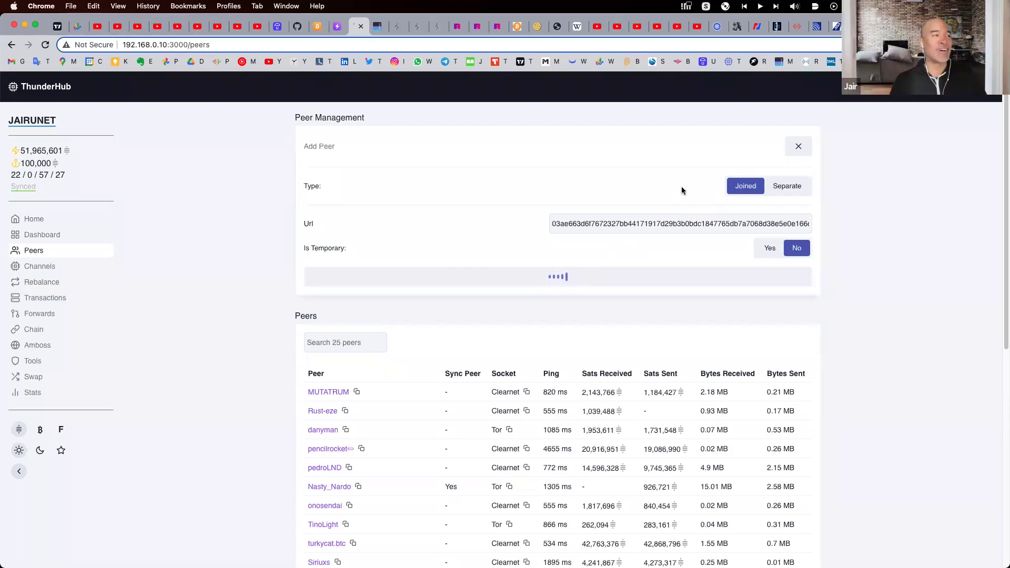
Step: Check the ThunderHub peers list for the newly added Tor node
scroll(621, 363, down, 4)
scroll(617, 370, up, 4)
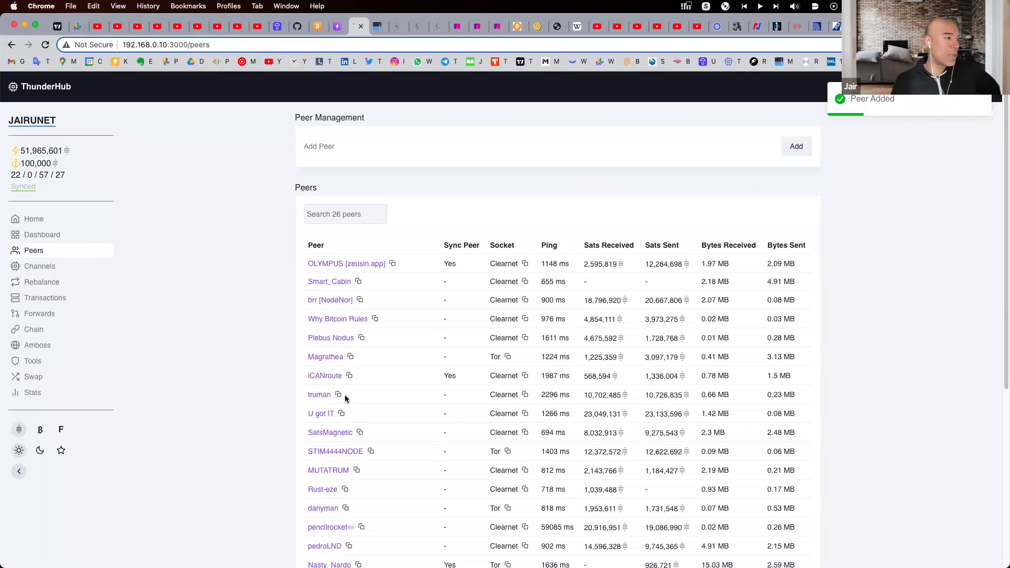
scroll(388, 334, down, 3)
scroll(389, 337, down, 2)
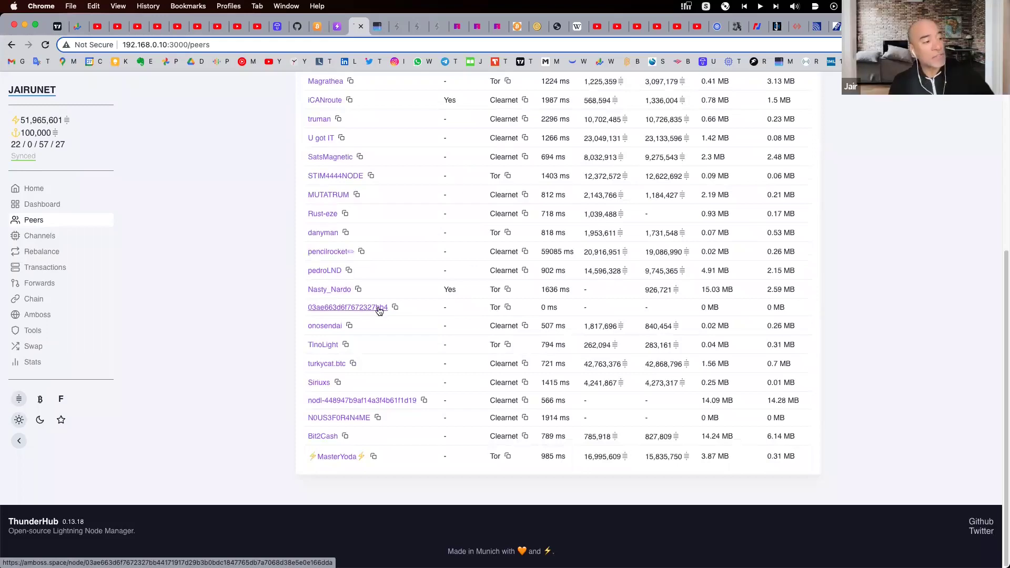
Step: Check the open channels in ThunderHub, and bring up the manual Open a Channel form from the Home page
click(54, 240)
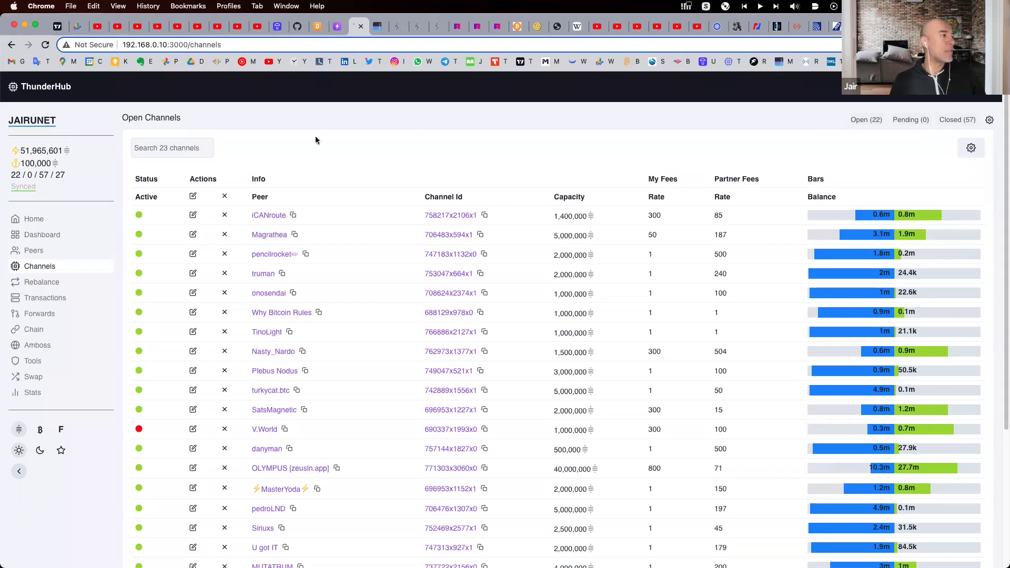
click(79, 219)
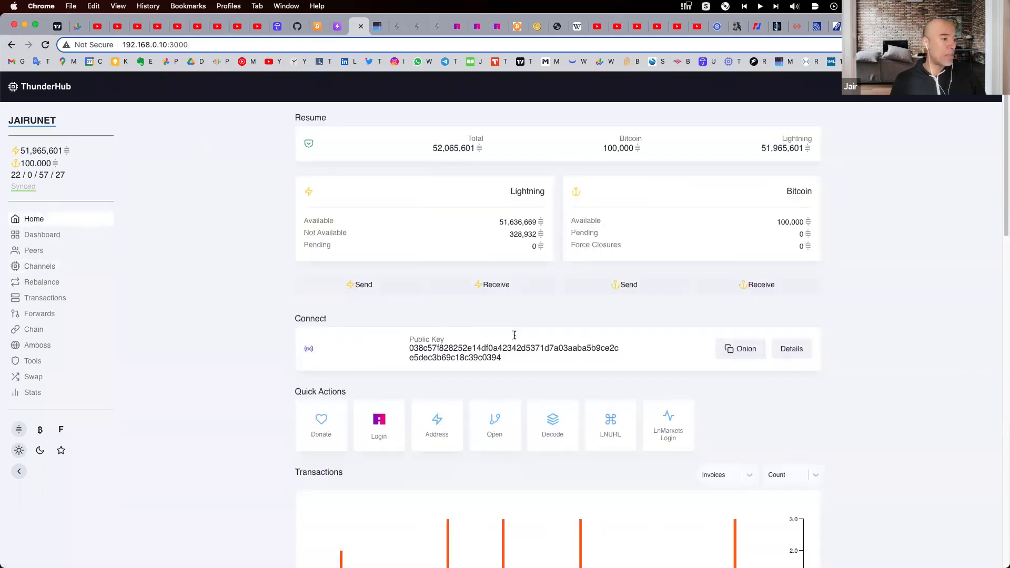
click(503, 429)
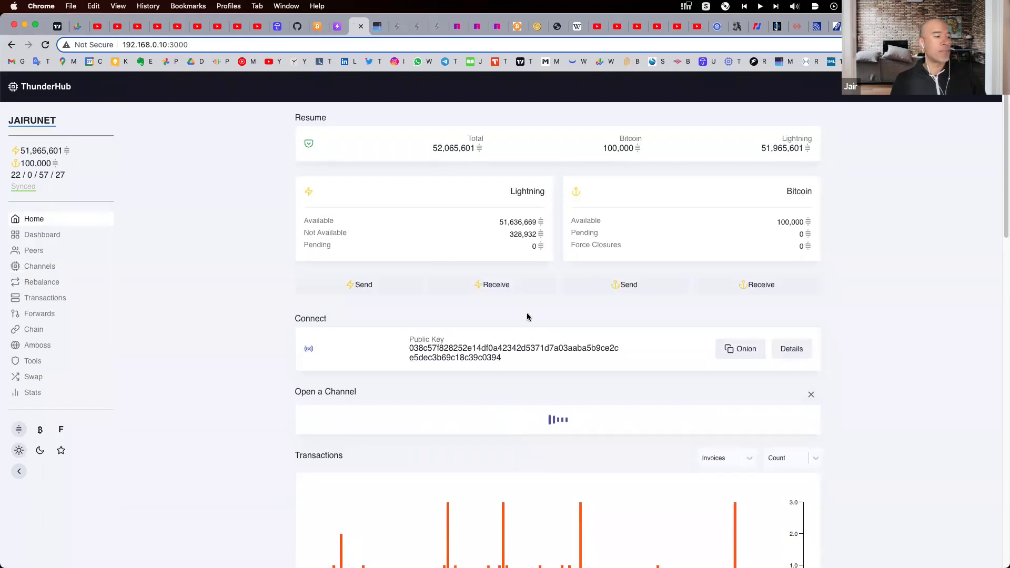
scroll(528, 318, down, 3)
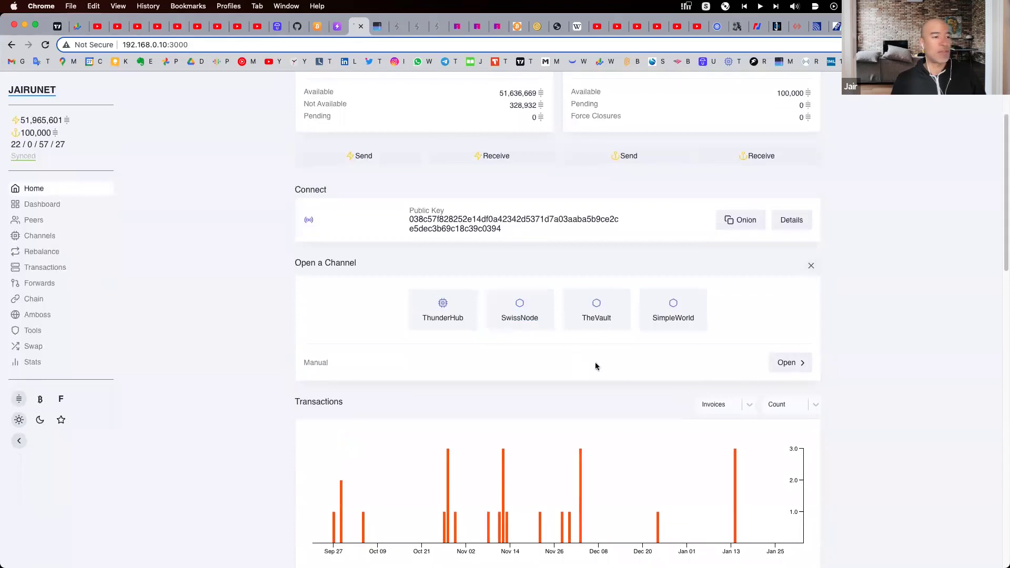
click(796, 370)
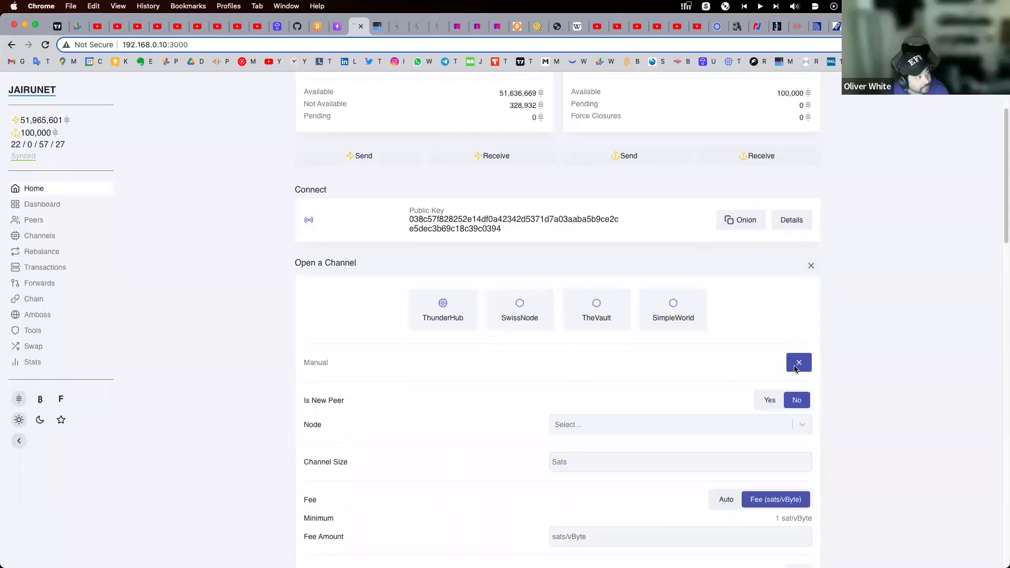
scroll(614, 417, down, 2)
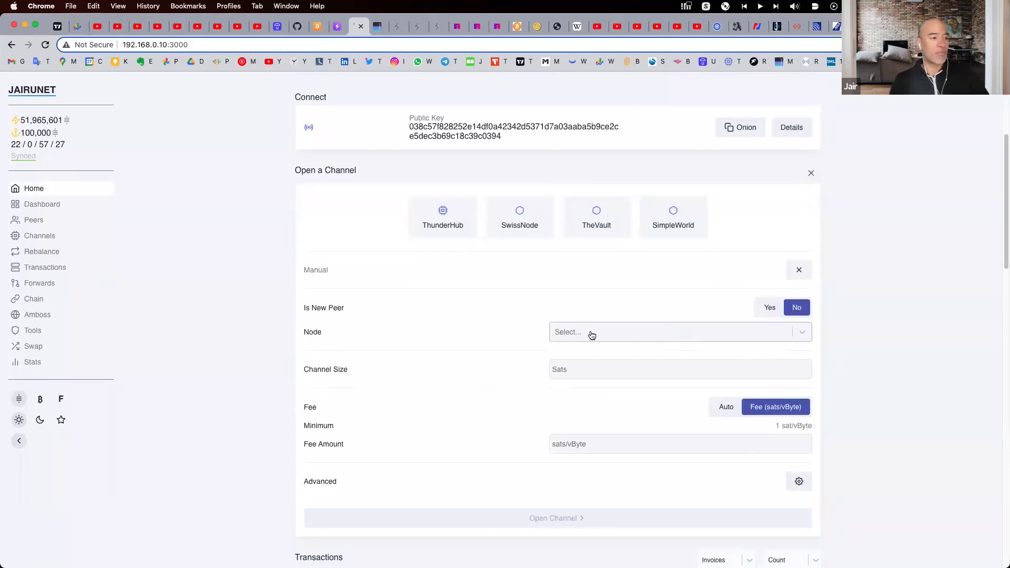
Step: Select the existing peer 03ae663d6f7672327bb4 as the node for the new channel
click(739, 337)
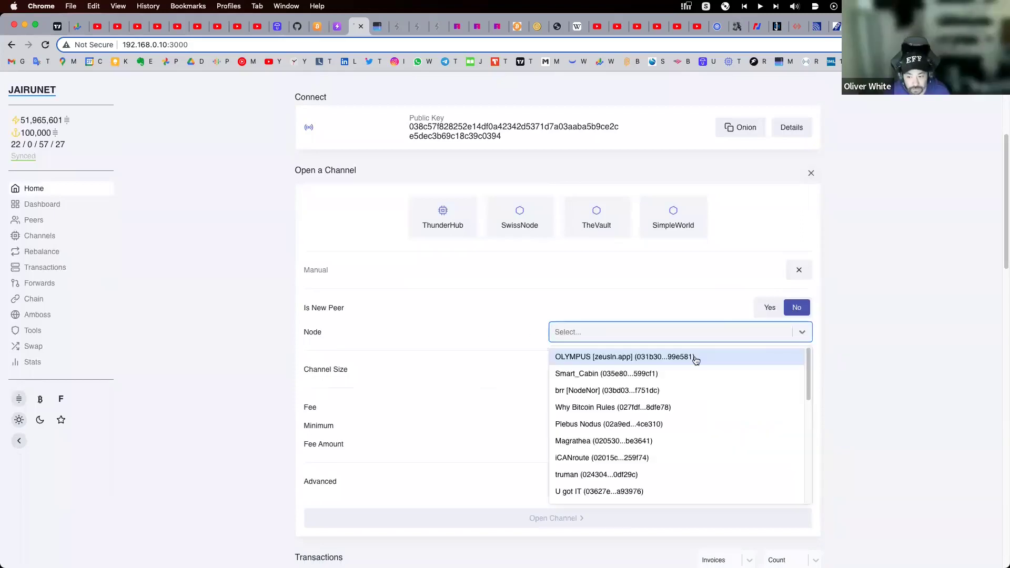
scroll(621, 426, down, 1)
scroll(621, 426, down, 10)
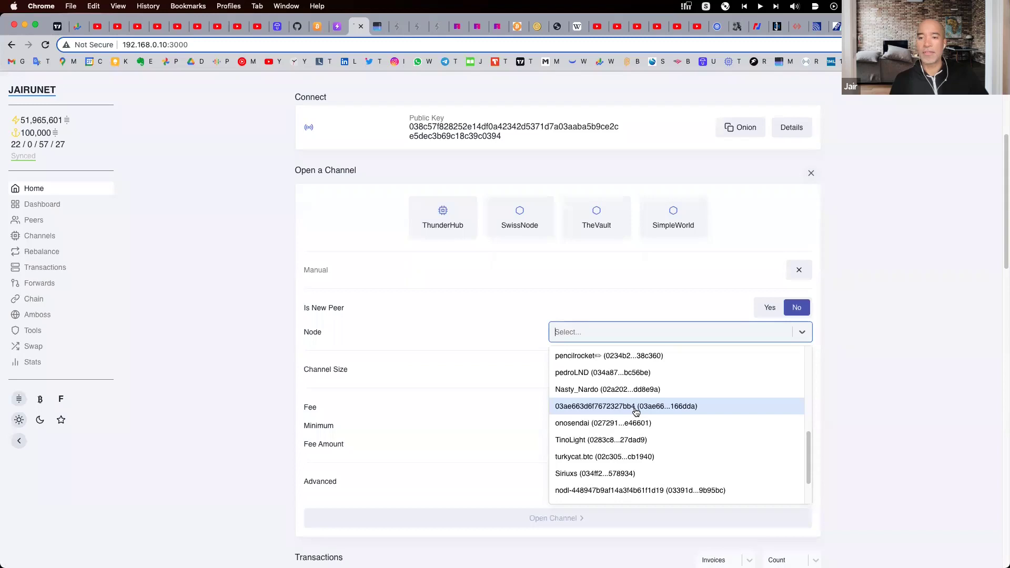
click(635, 408)
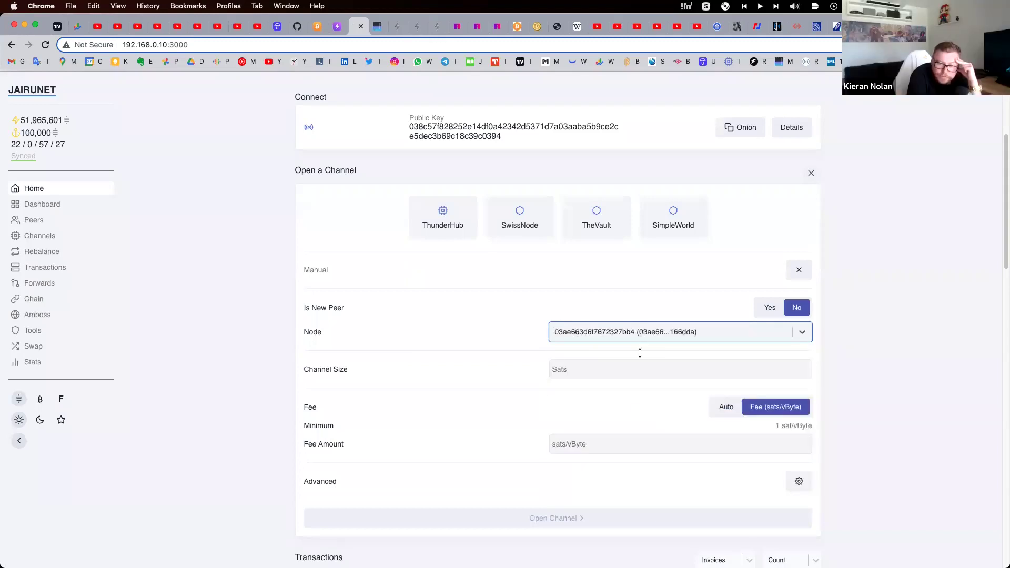
Step: Enter a channel size of 10 sats in the manual channel form
click(597, 371)
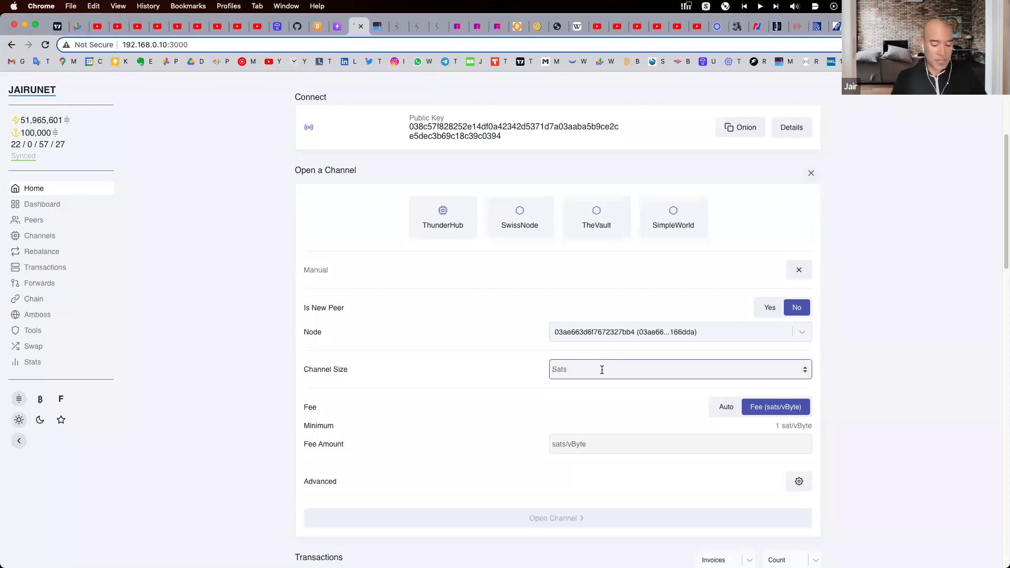
text(1)
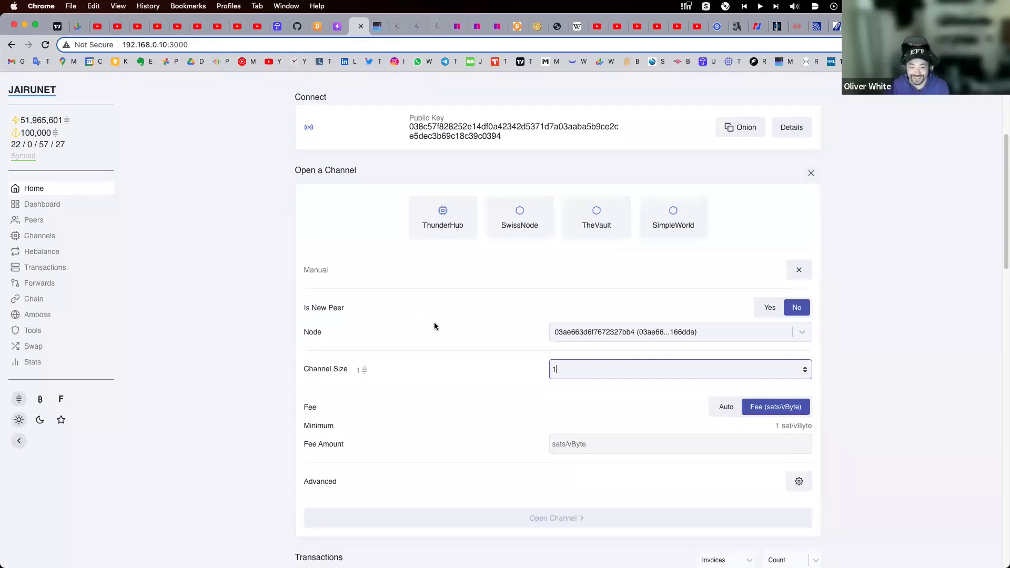
scroll(434, 324, down, 3)
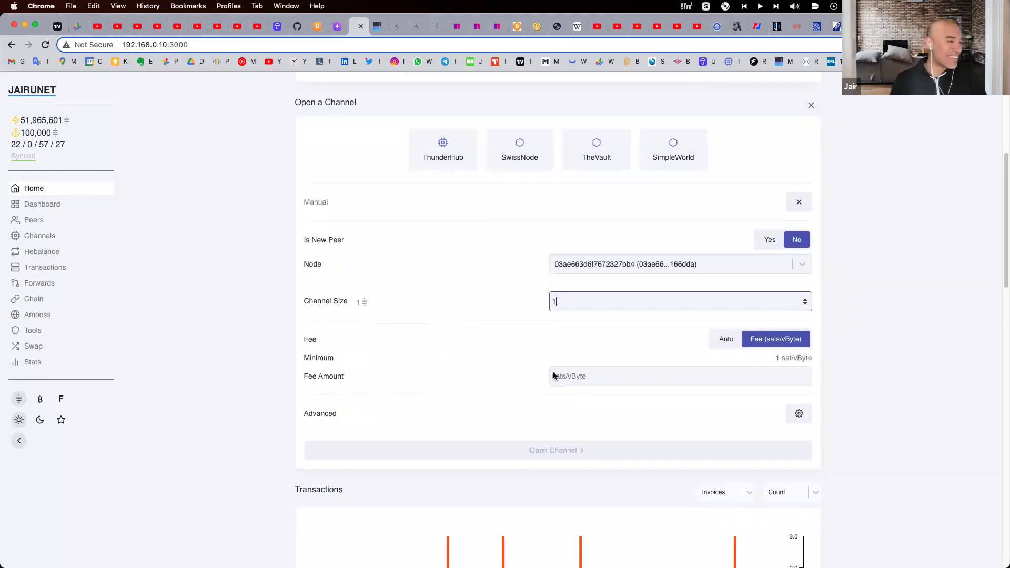
text(0)
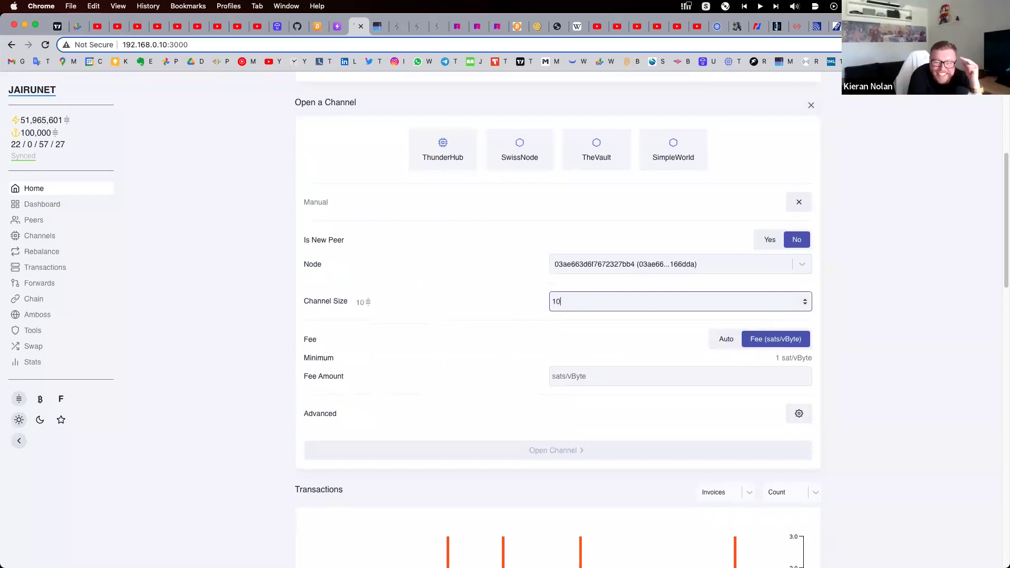
Step: Check the current transaction fees in mempool, and set the channel's fee amount to 1 sat/vByte
click(572, 381)
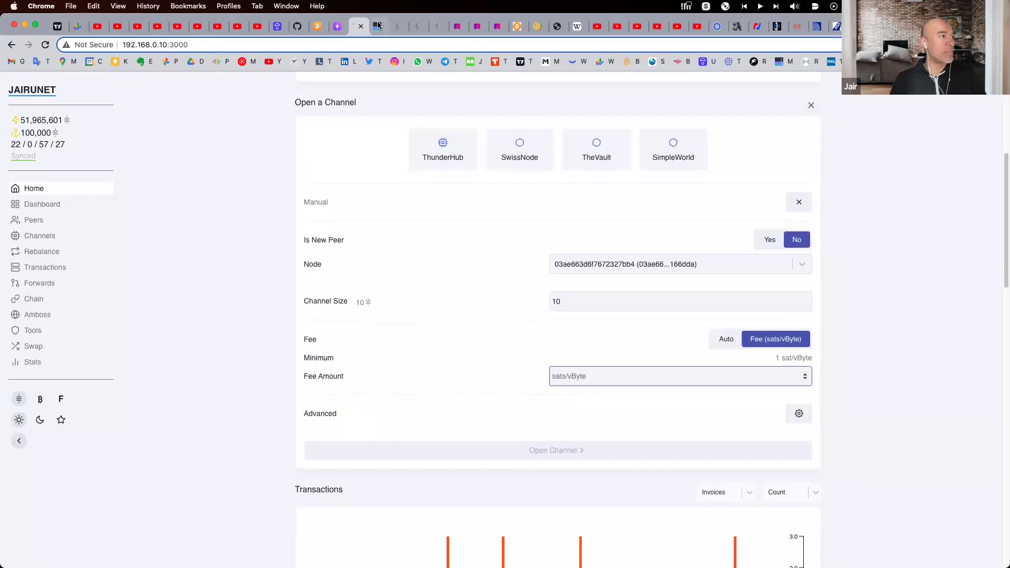
click(378, 25)
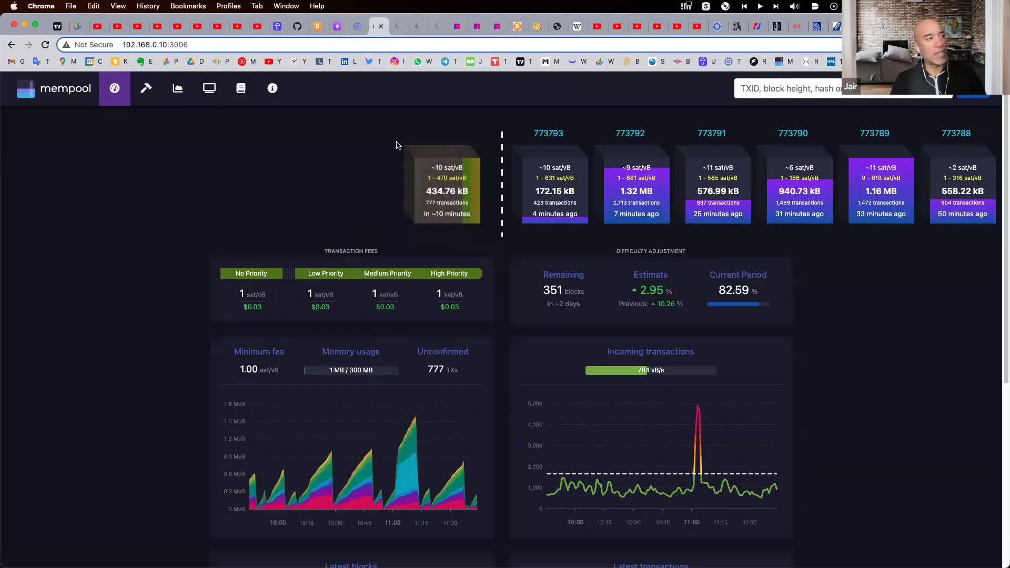
click(359, 26)
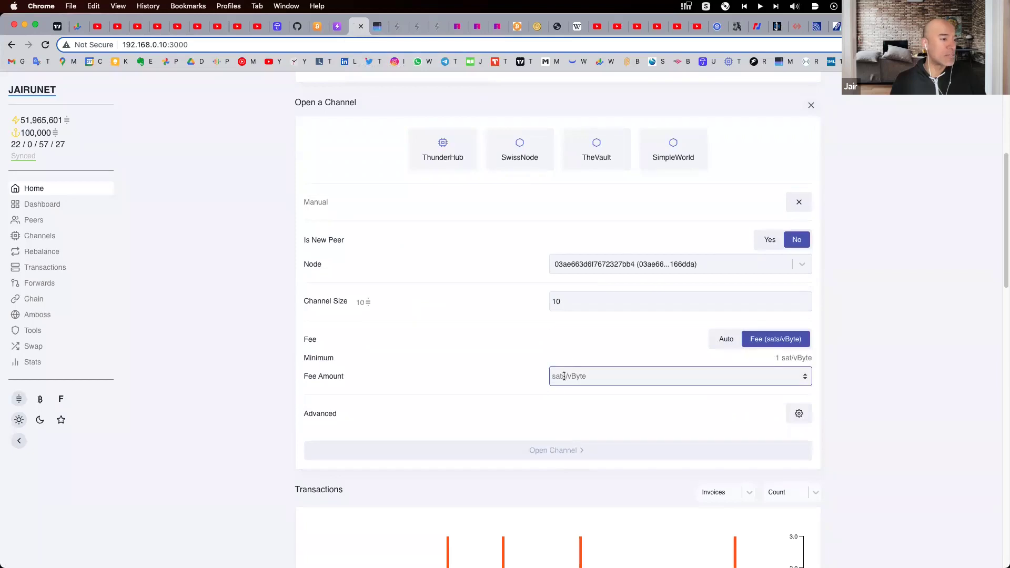
text(1)
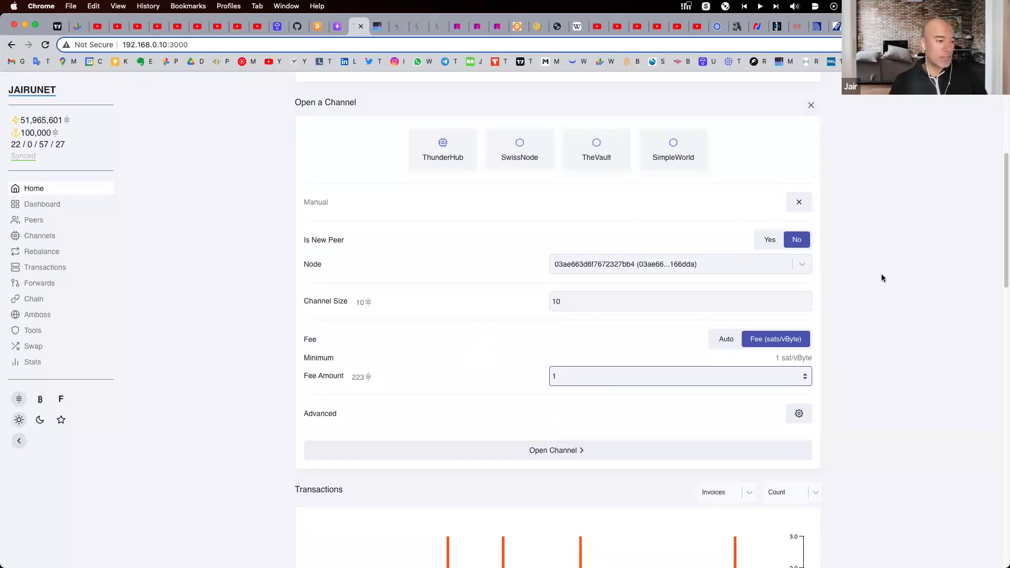
Step: Examine the fee rates and balance bars of the open channels in ThunderHub
scroll(882, 274, up, 5)
scroll(893, 322, down, 2)
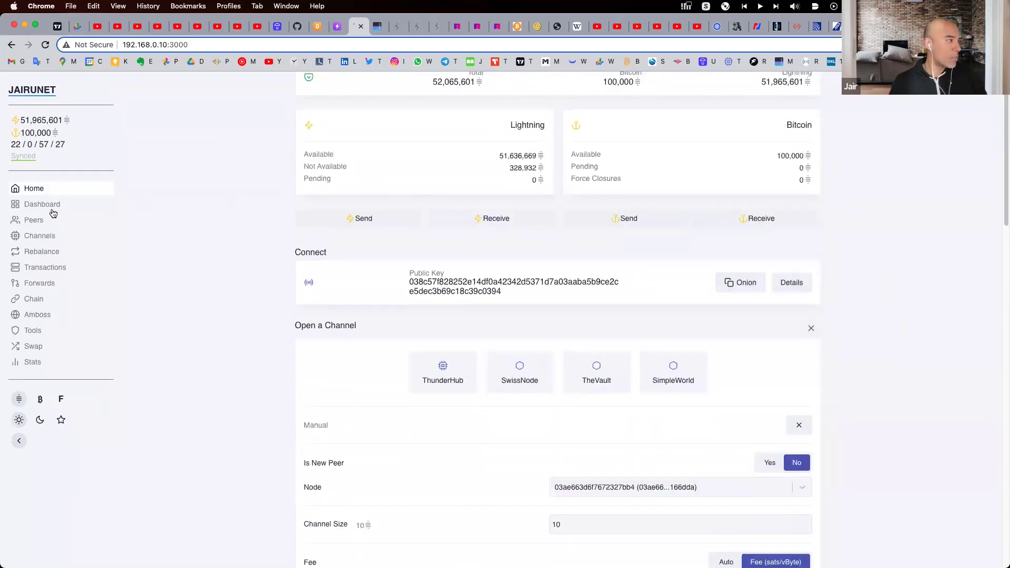
click(39, 266)
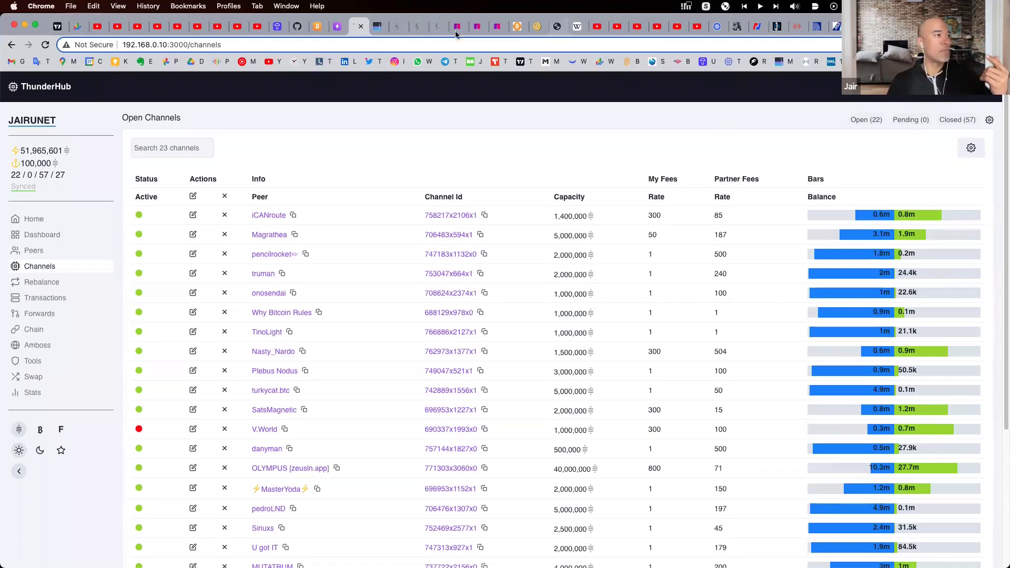
click(277, 27)
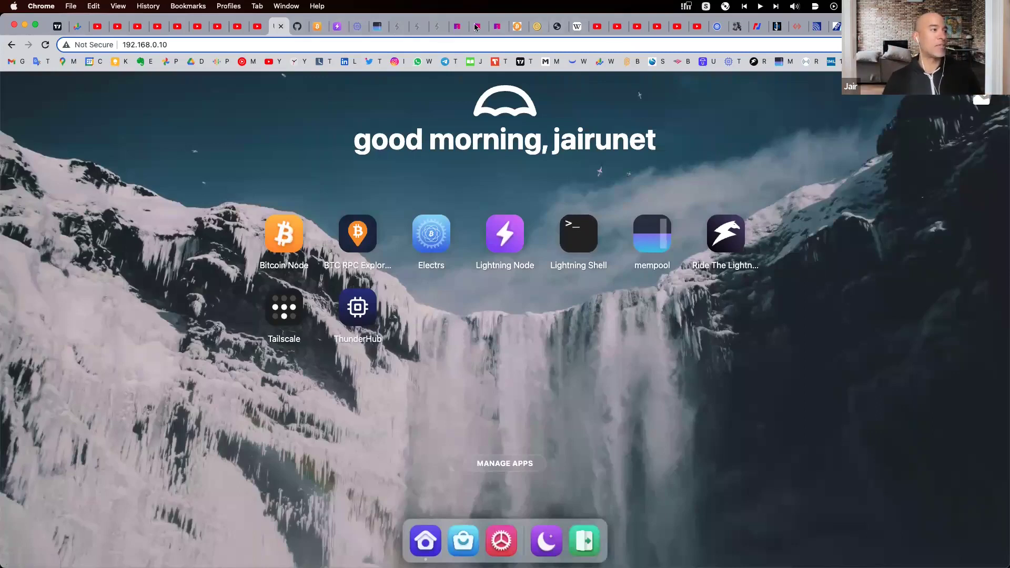
click(359, 27)
scroll(856, 333, down, 6)
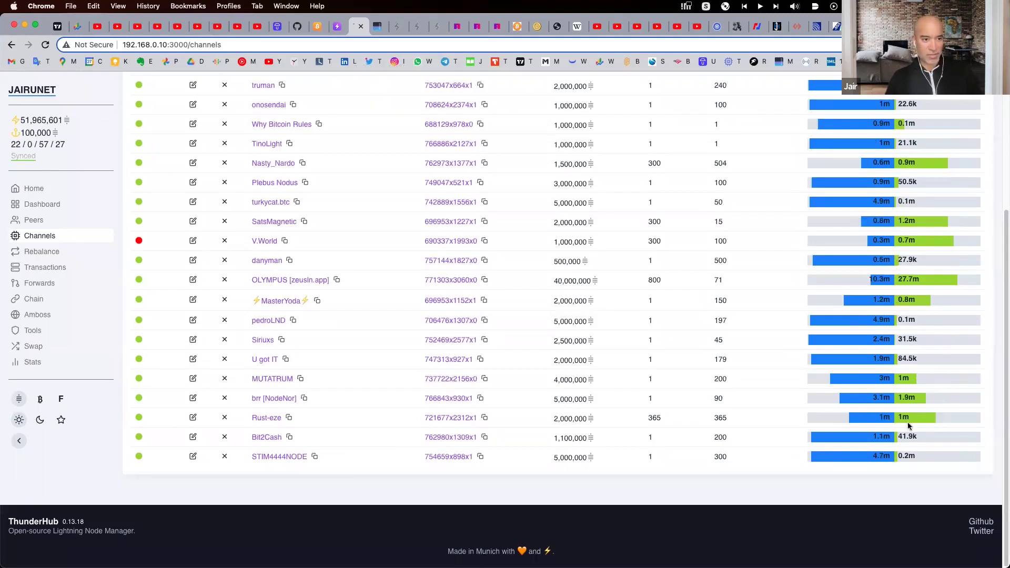
Step: Circle the Rust-eze channel's balance bar in red with the drawing overlay, and exit the overlay
key(alt+shift+d)
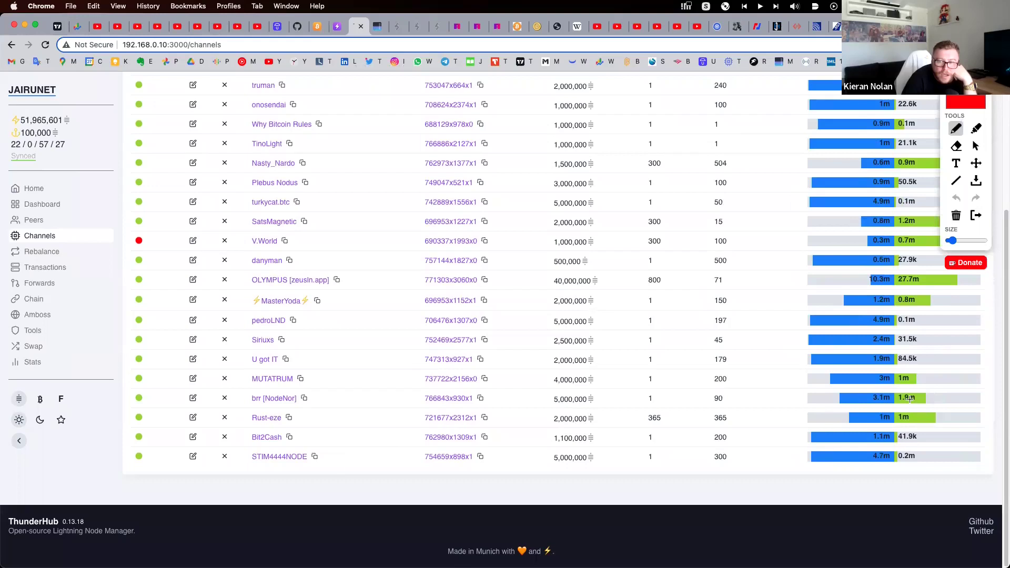
mouse_move(937, 410)
mouse_down()
mouse_move(865, 405)
mouse_move(829, 418)
mouse_move(868, 429)
mouse_move(942, 410)
mouse_up()
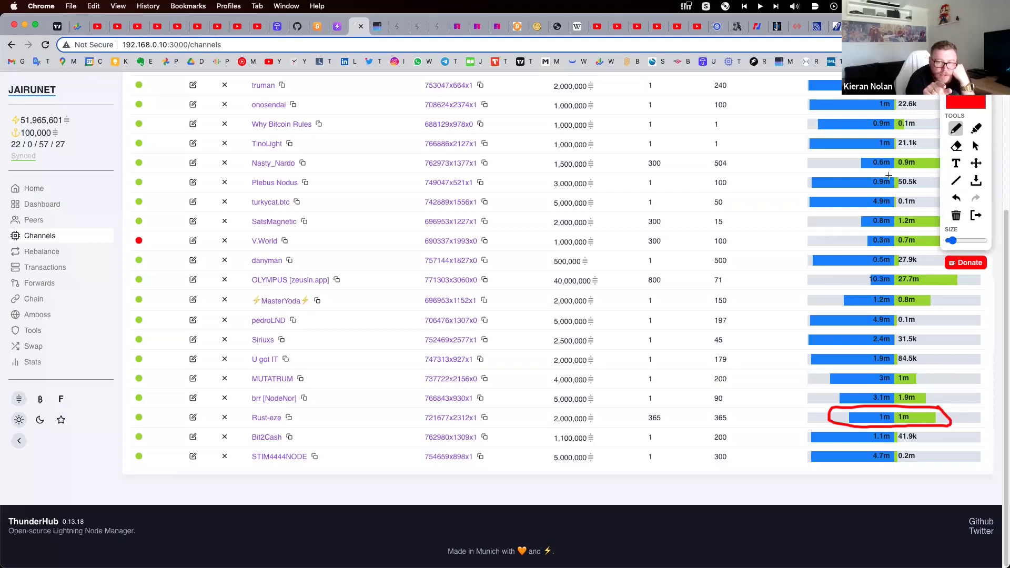
click(977, 218)
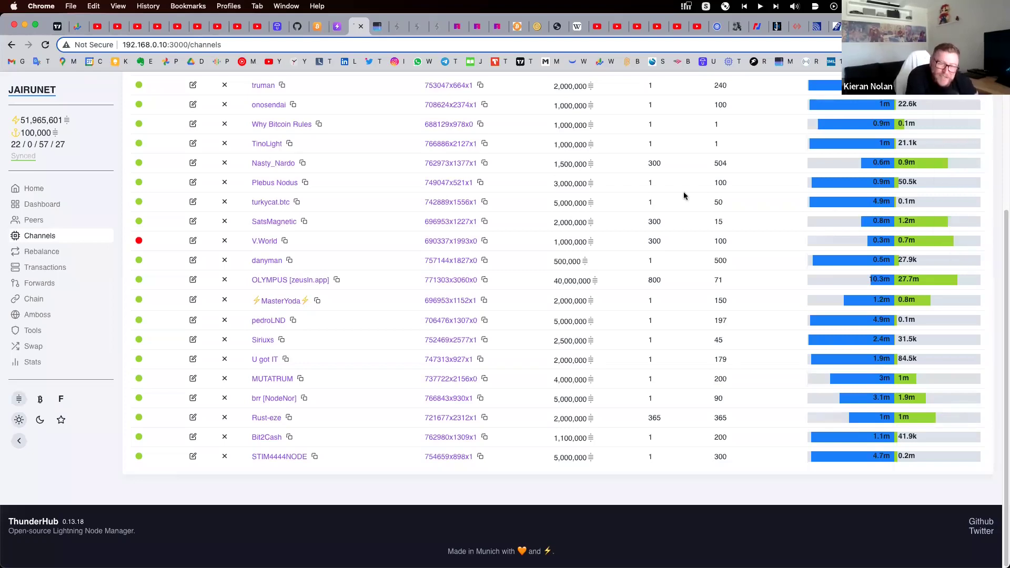
Step: Leave the Ride the Lightning properties in Start9, and show the Lightning options on the Ride The Lightning dashboard
scroll(683, 241, up, 5)
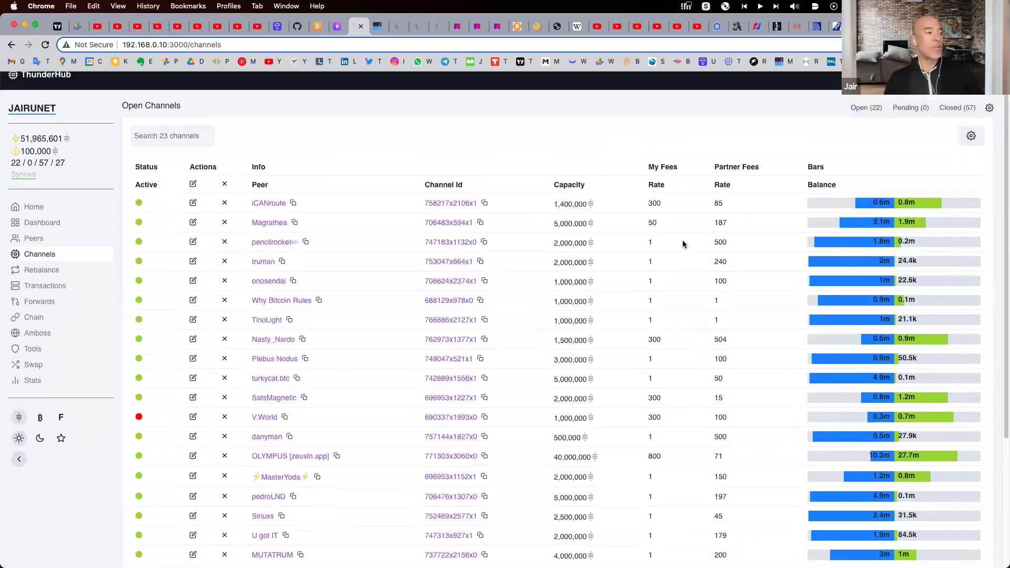
scroll(683, 244, up, 1)
key(super+bracketleft)
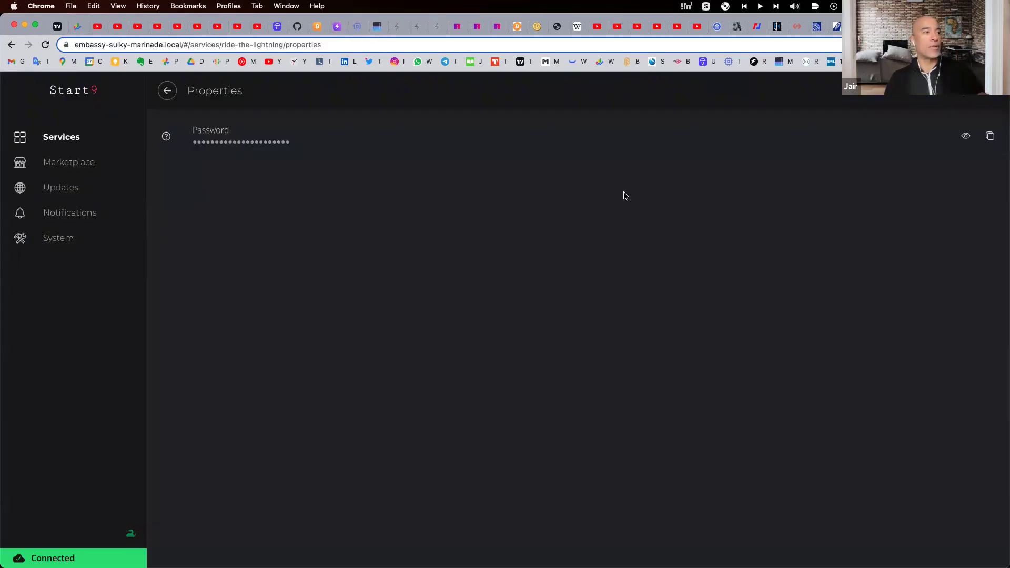
click(167, 95)
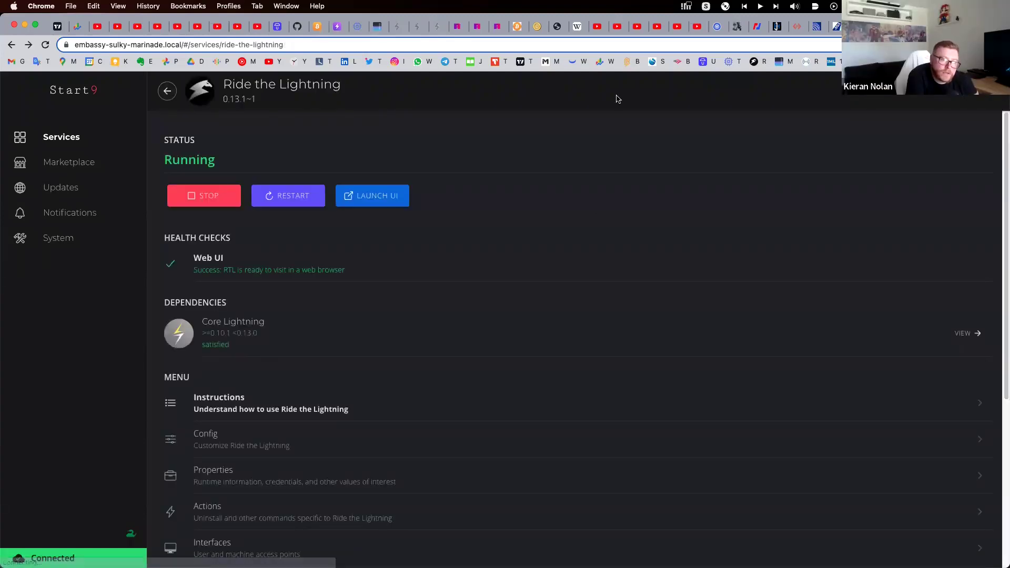
click(172, 96)
click(767, 62)
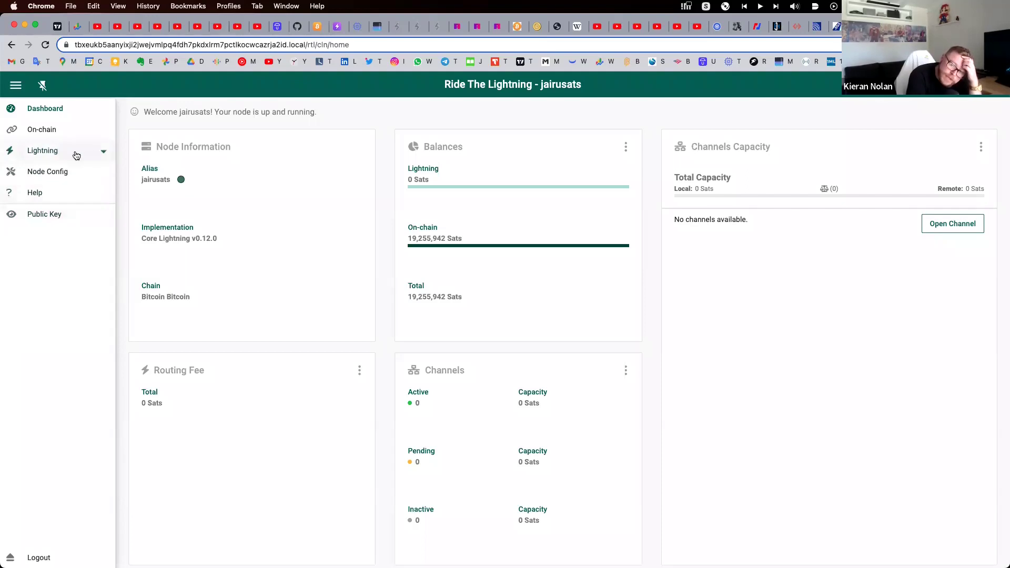
click(97, 152)
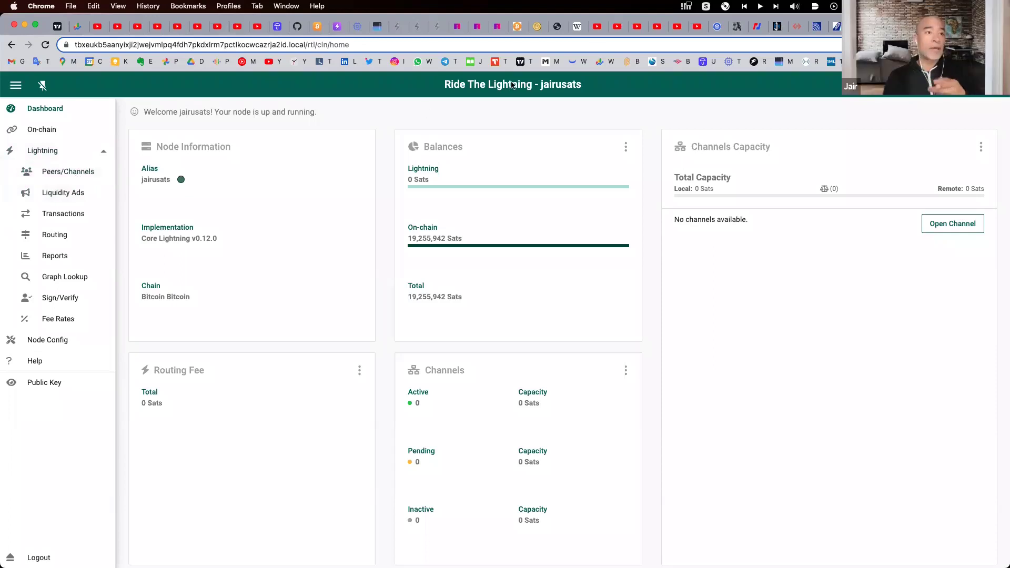
Step: Search Google for "the bitcoin machine" in a new tab, and open the product page for The Machine with Umbrel
key(super+t)
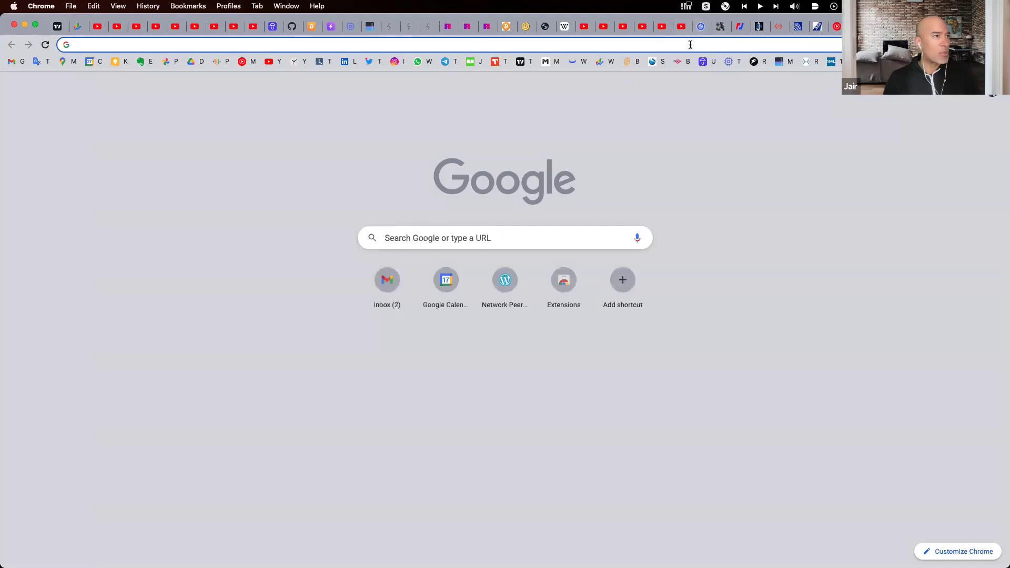
text(th)
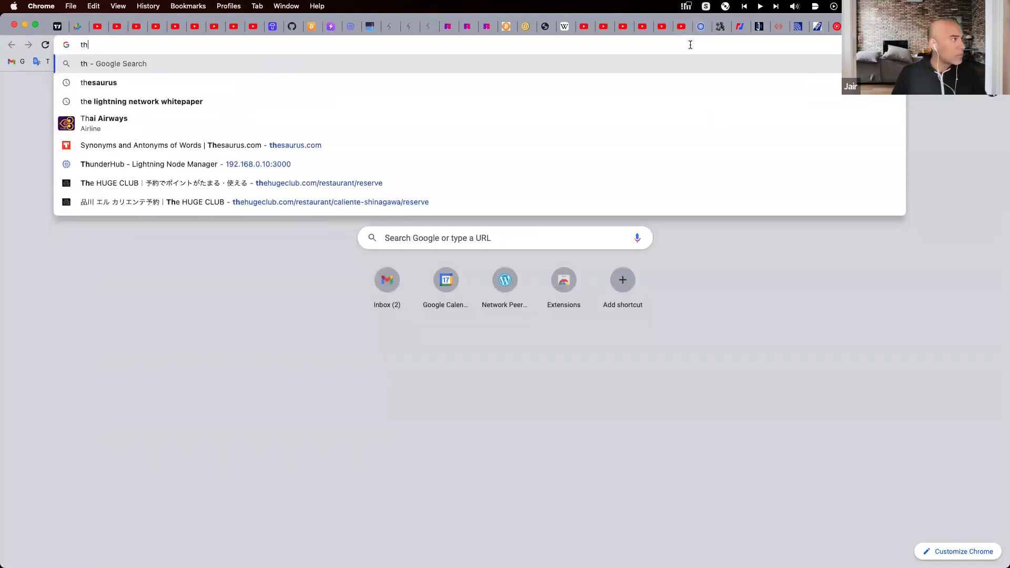
text(e bitcoin)
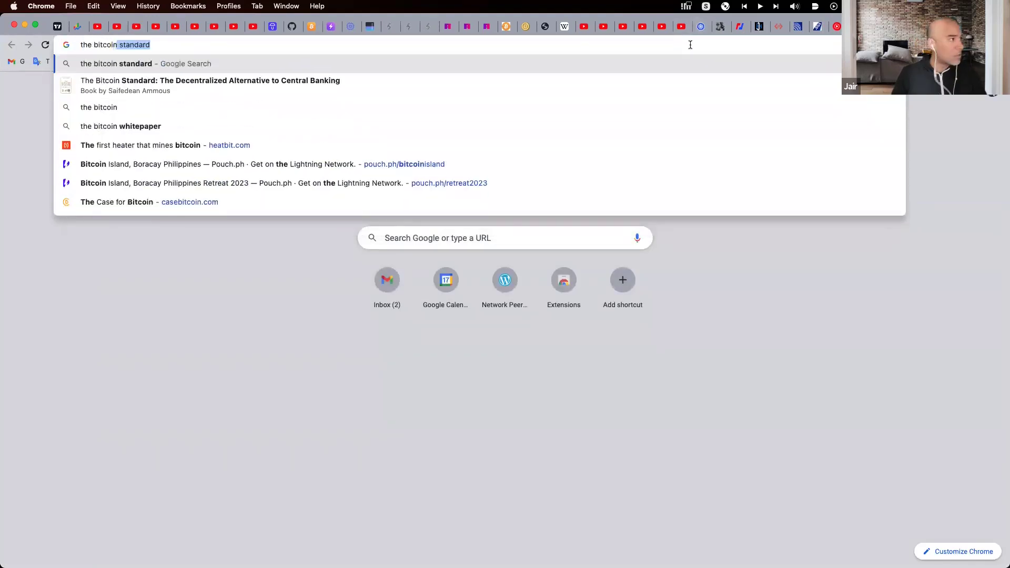
text( machine)
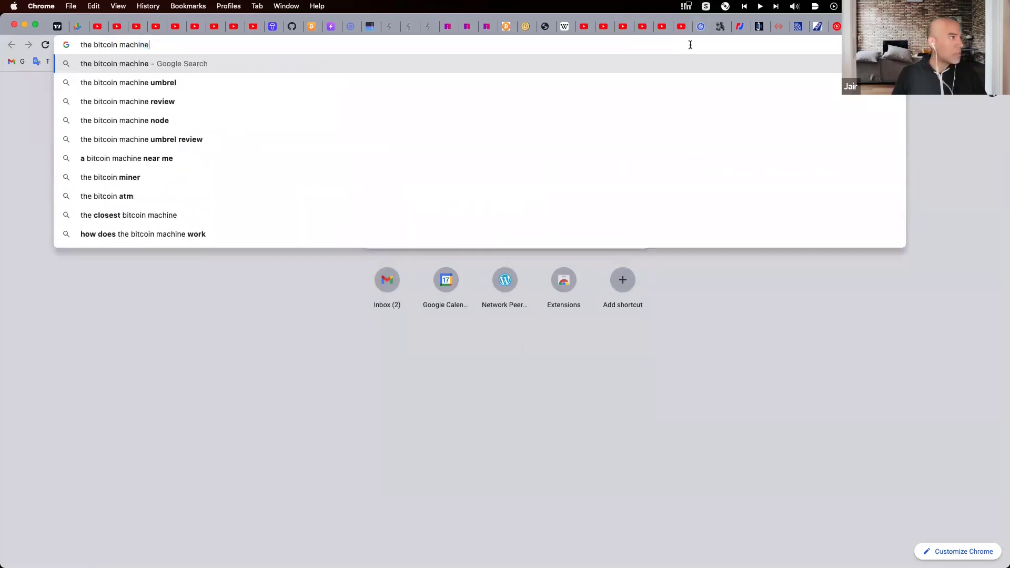
key(Return)
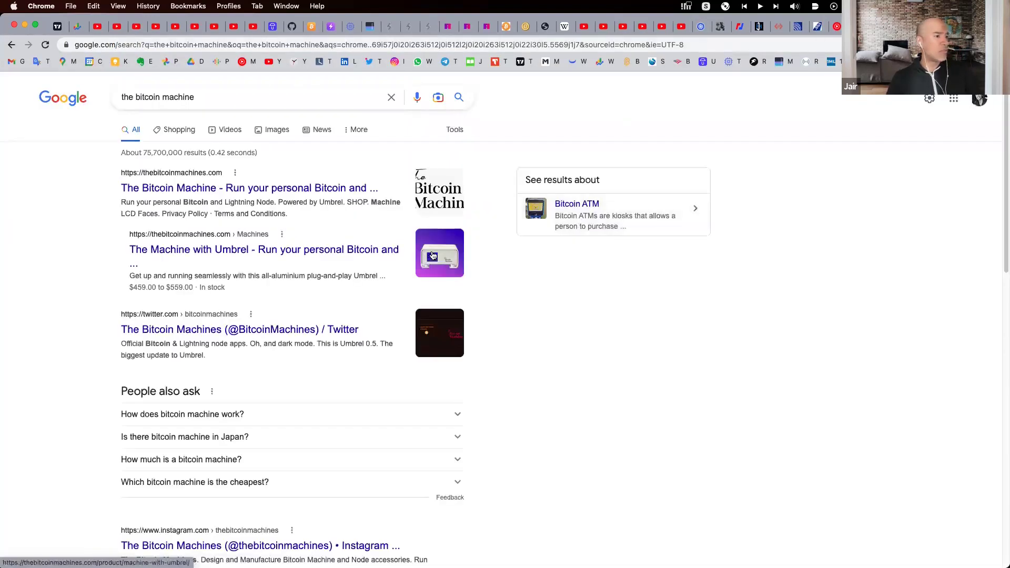
click(441, 210)
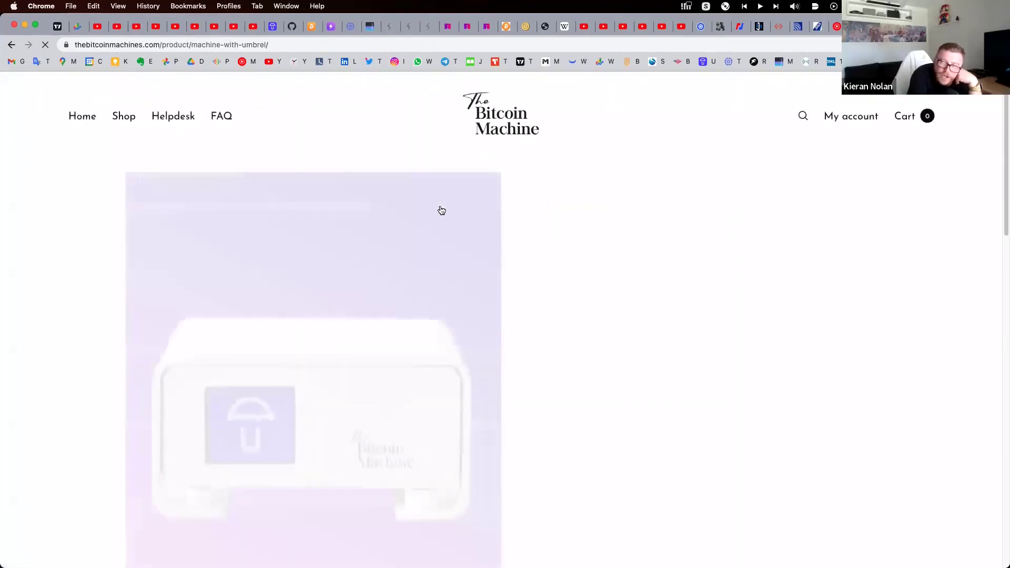
Step: Examine the images and details of The Machine with Umbrel, and close its tab to return to Ride The Lightning
scroll(424, 337, down, 3)
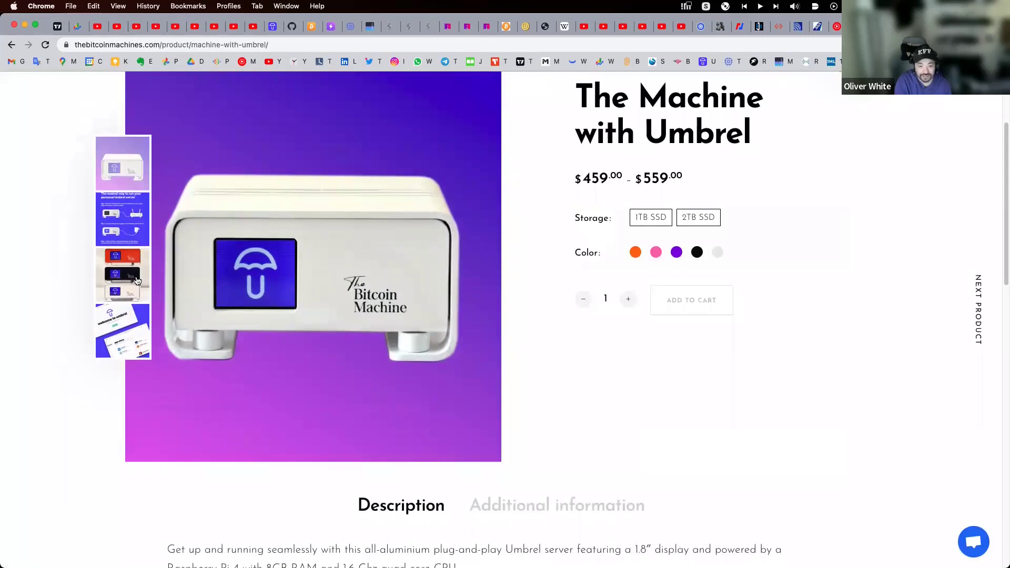
scroll(160, 271, down, 15)
scroll(160, 270, up, 5)
scroll(161, 272, down, 1)
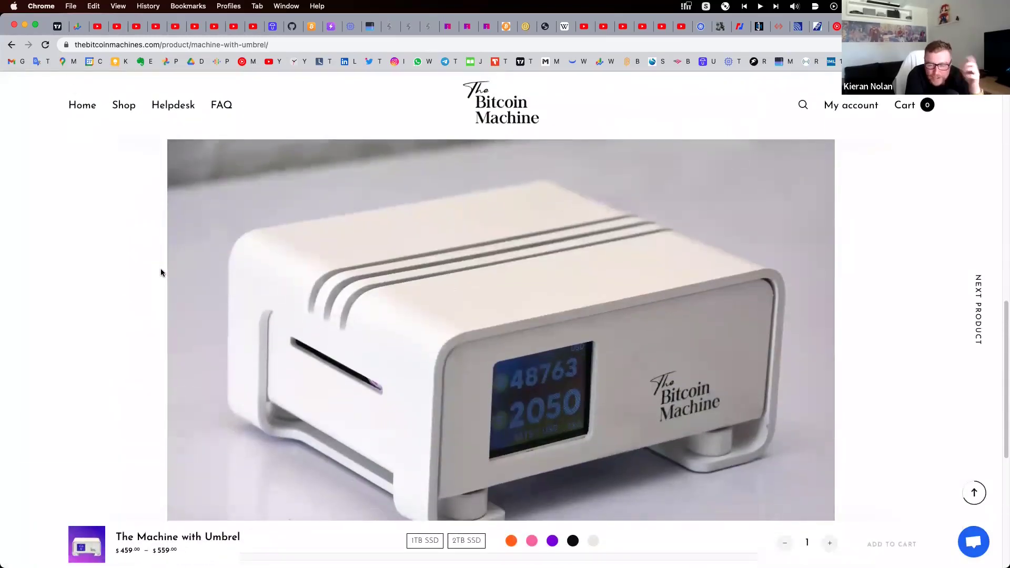
scroll(161, 273, down, 4)
scroll(162, 272, down, 3)
scroll(162, 273, up, 4)
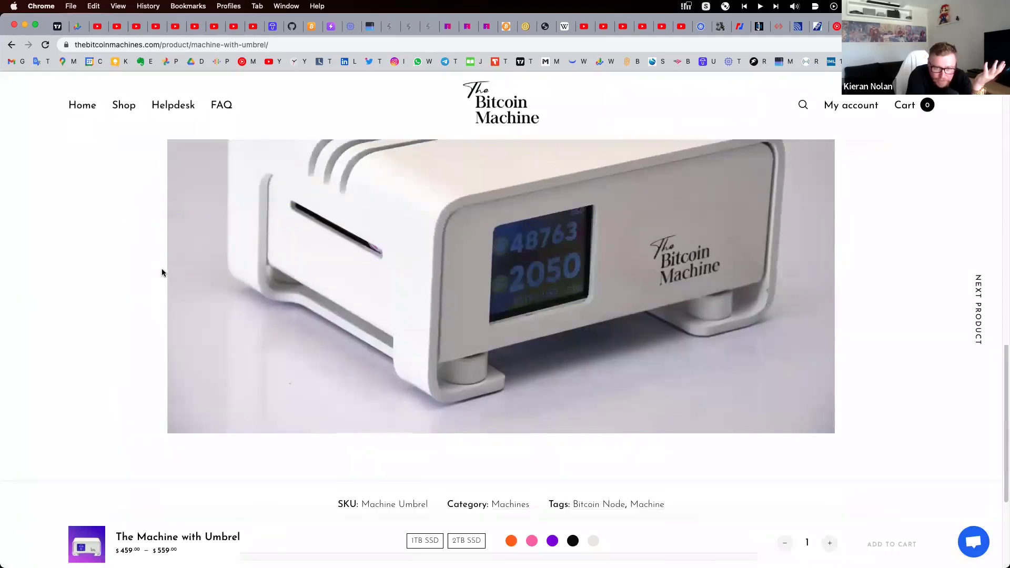
scroll(162, 272, up, 3)
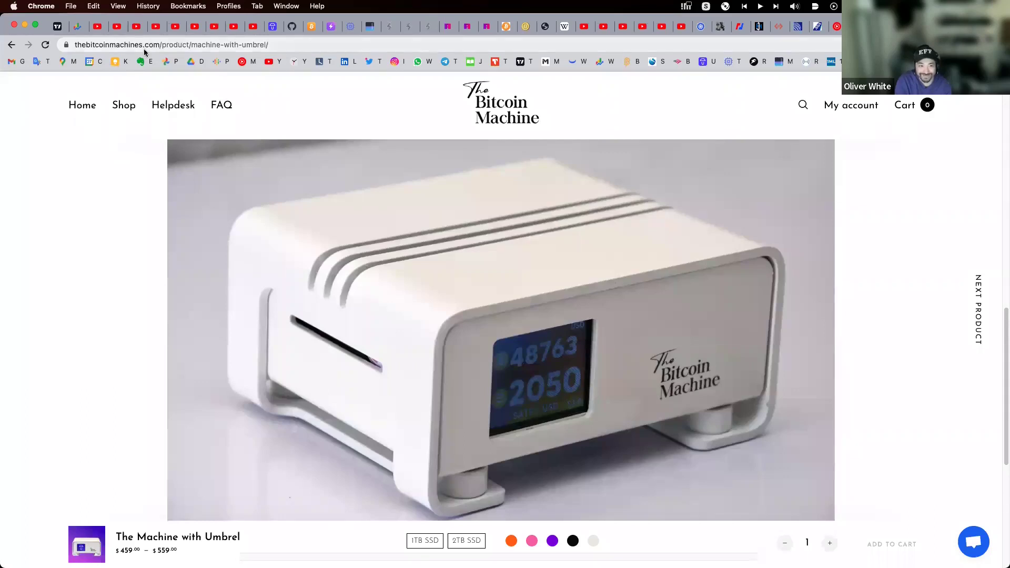
click(10, 46)
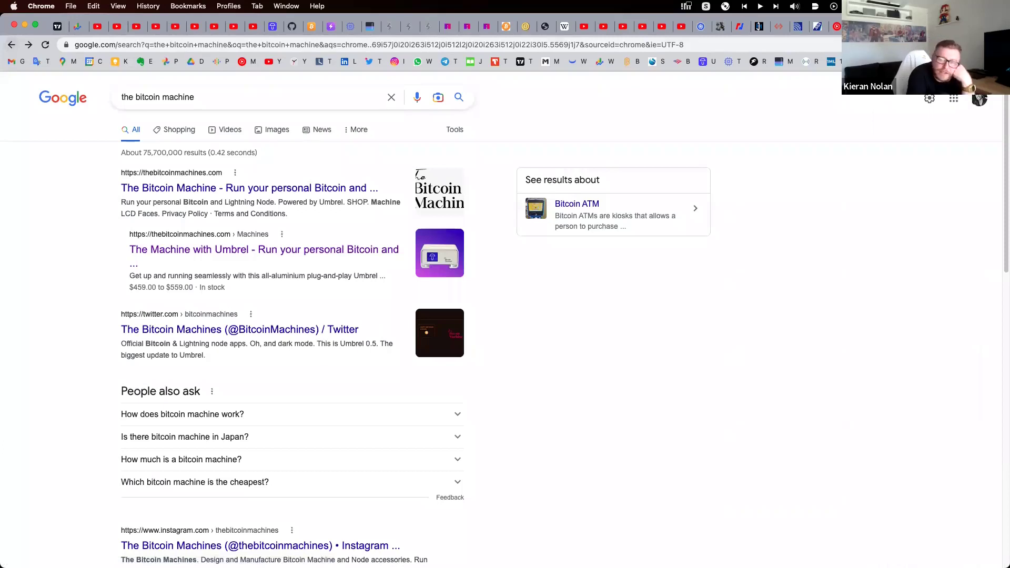
key(super+w)
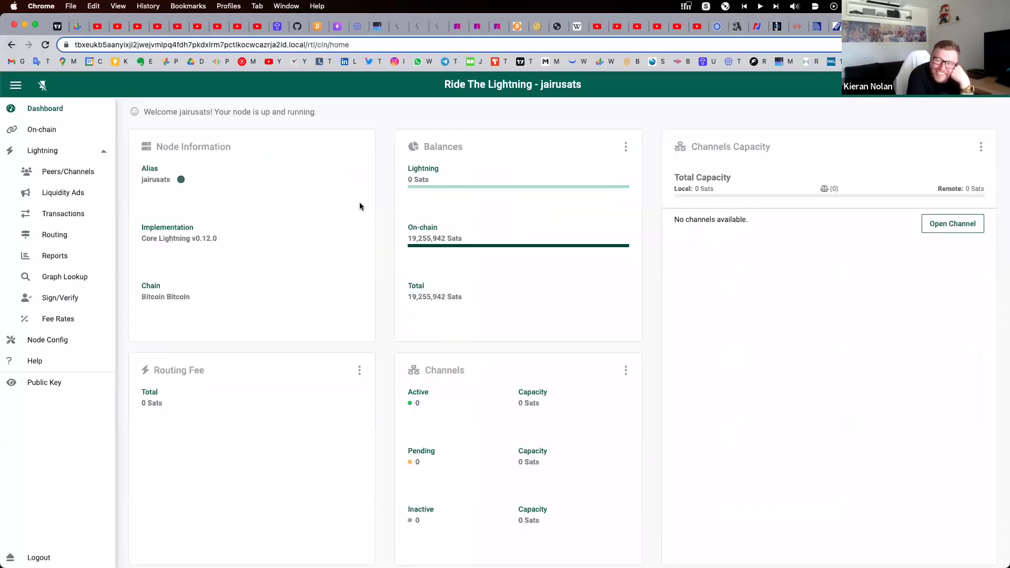
Step: Show the Peers/Channels page of the Lightning node in Ride The Lightning
click(74, 177)
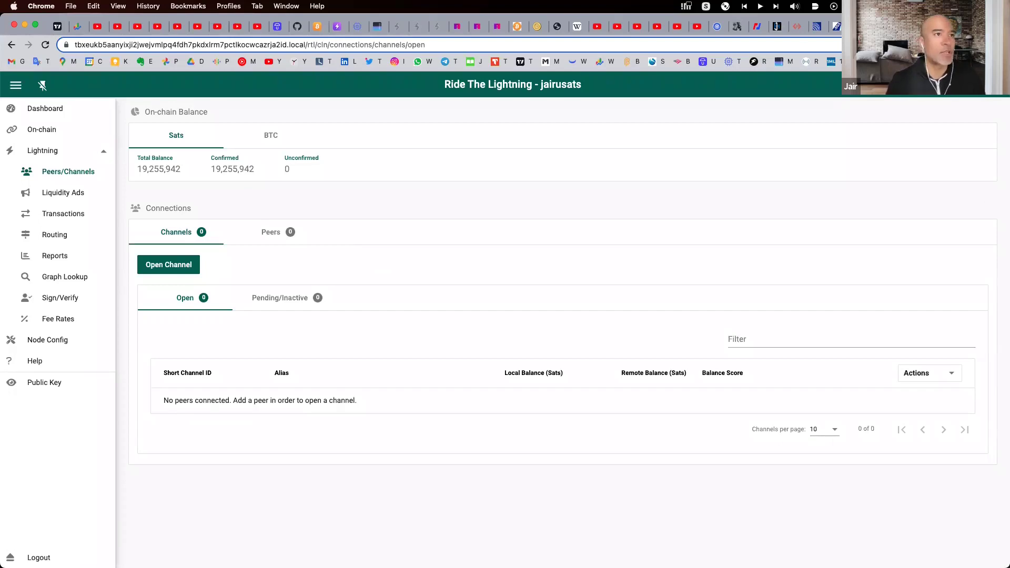
Step: Open YouTube in a new browser tab and show the videos of the signed-in account's own channel
key(super+t)
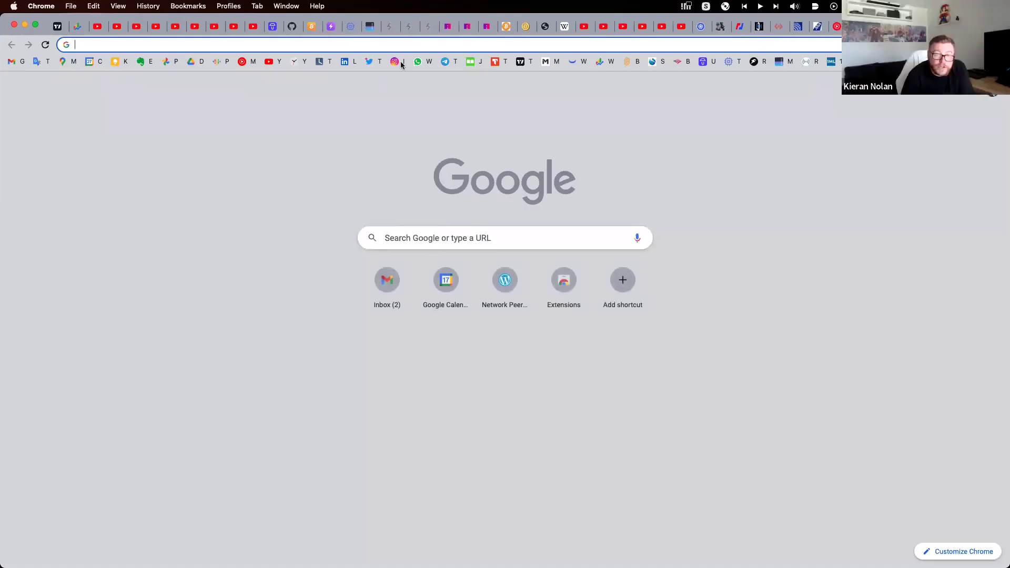
click(268, 61)
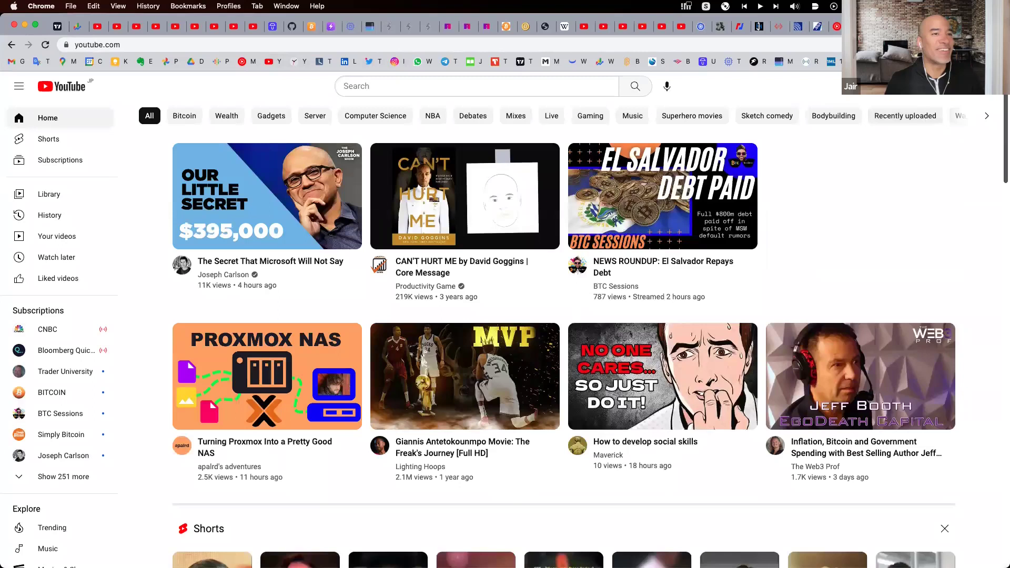
click(980, 85)
click(884, 163)
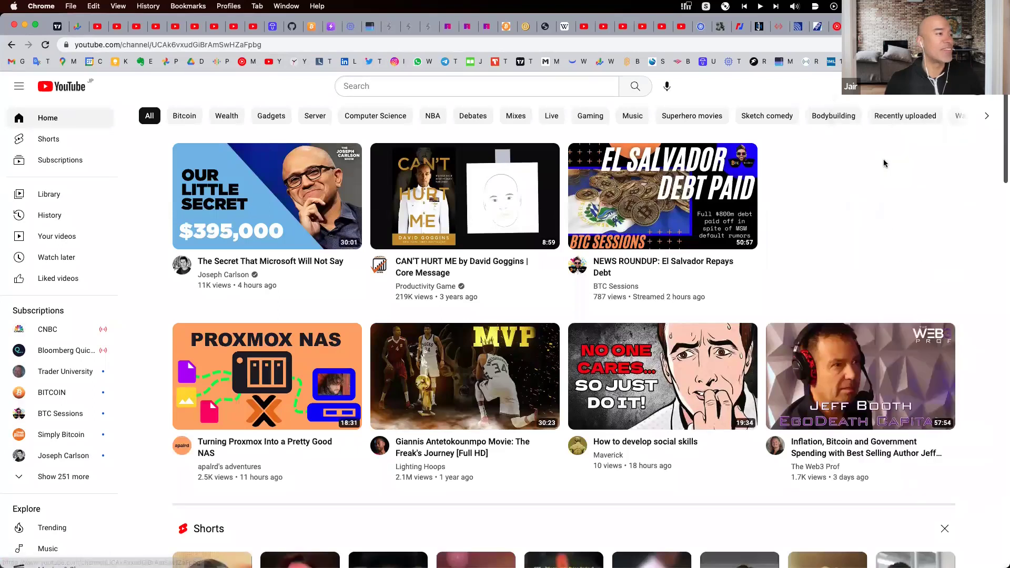
click(316, 309)
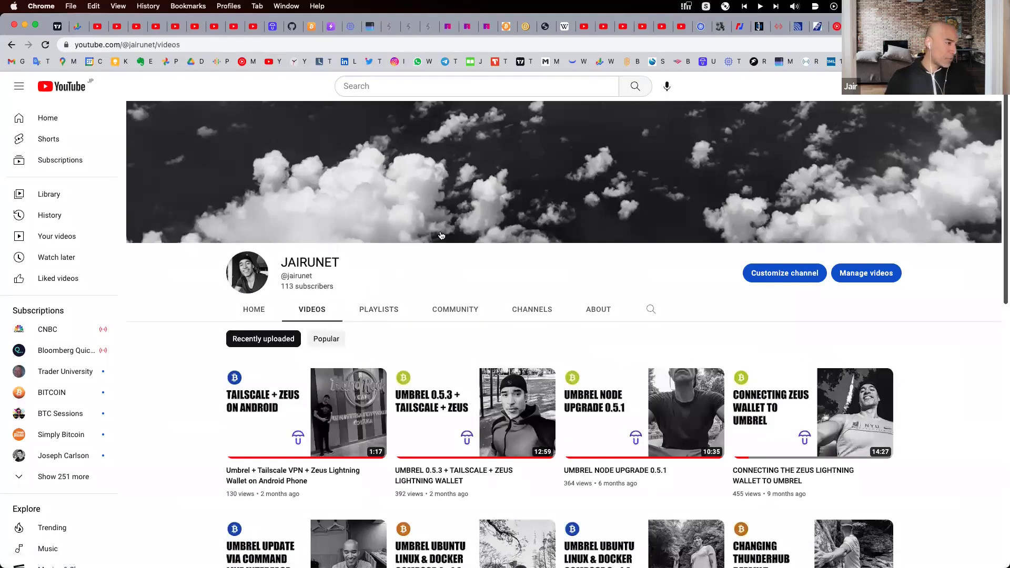
Step: Look through the channel's full list of uploaded Umbrel and Lightning tutorials, from the newest to the oldest
scroll(441, 235, down, 3)
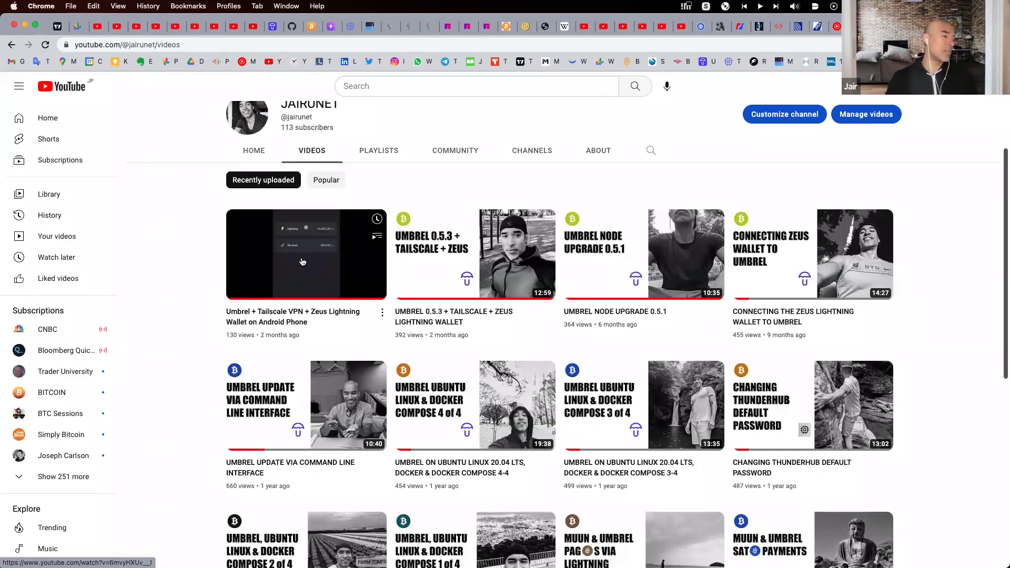
scroll(475, 399, down, 1)
scroll(475, 399, down, 6)
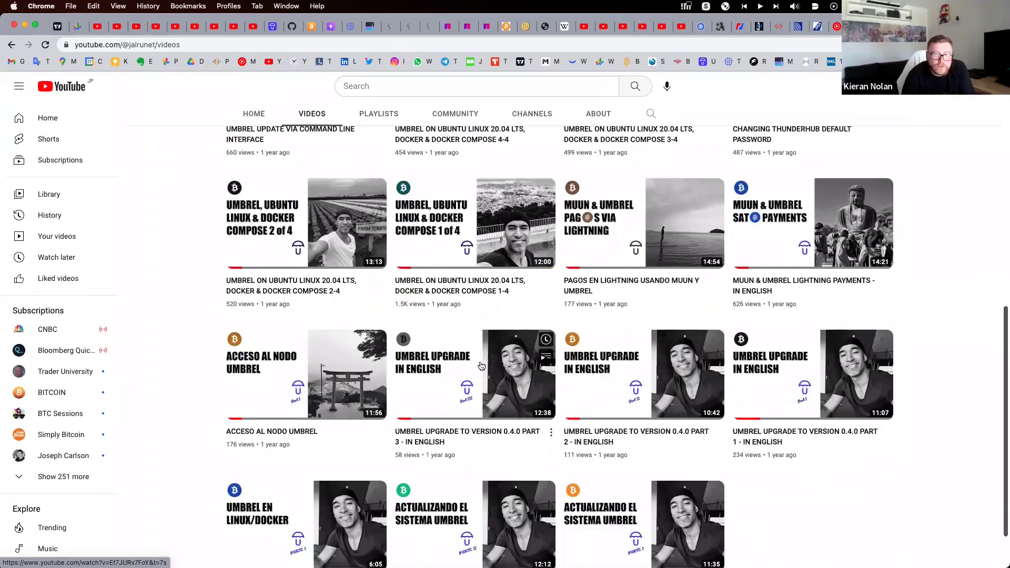
scroll(395, 315, up, 8)
scroll(316, 219, up, 1)
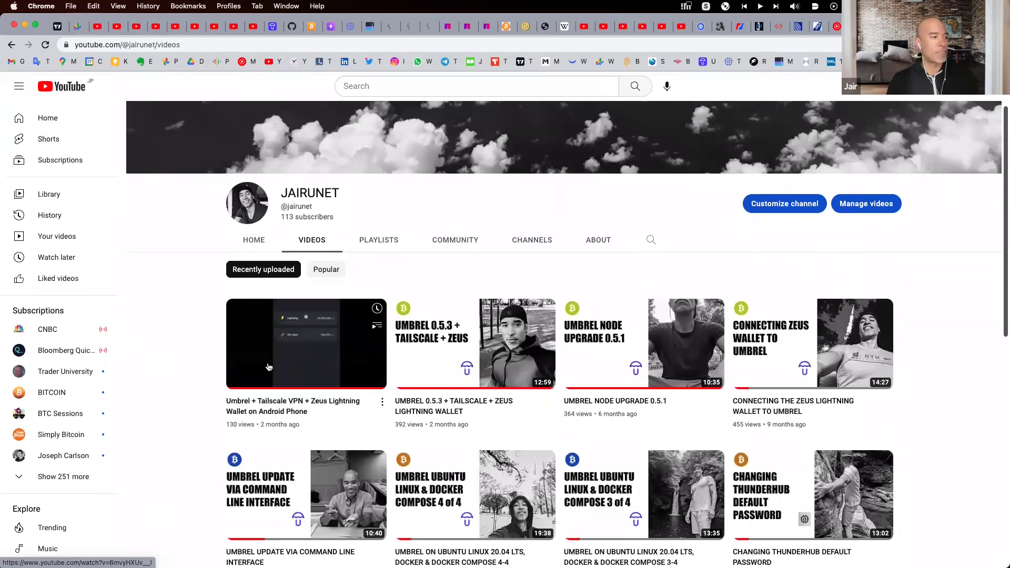
scroll(189, 360, down, 3)
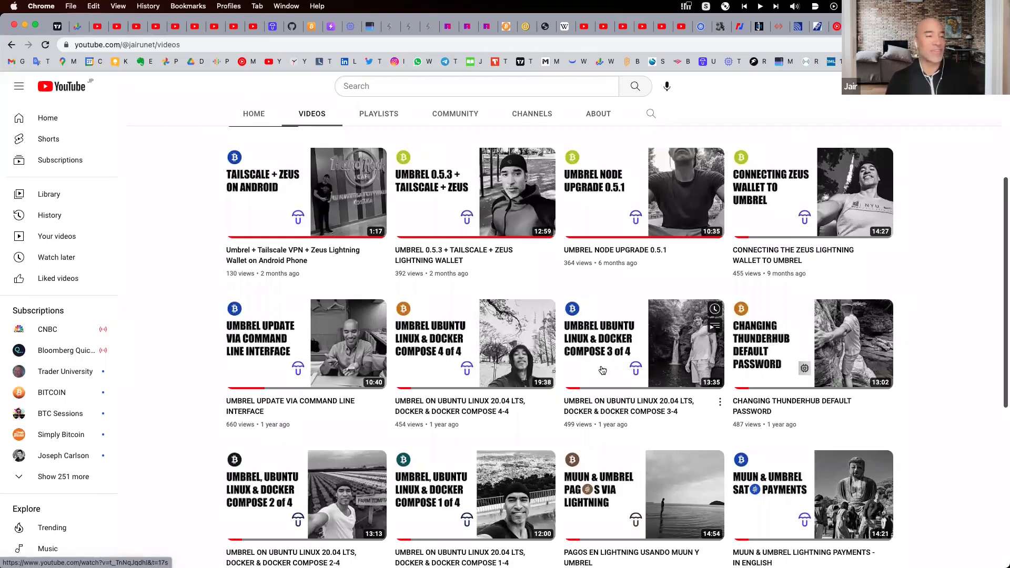
scroll(588, 361, down, 3)
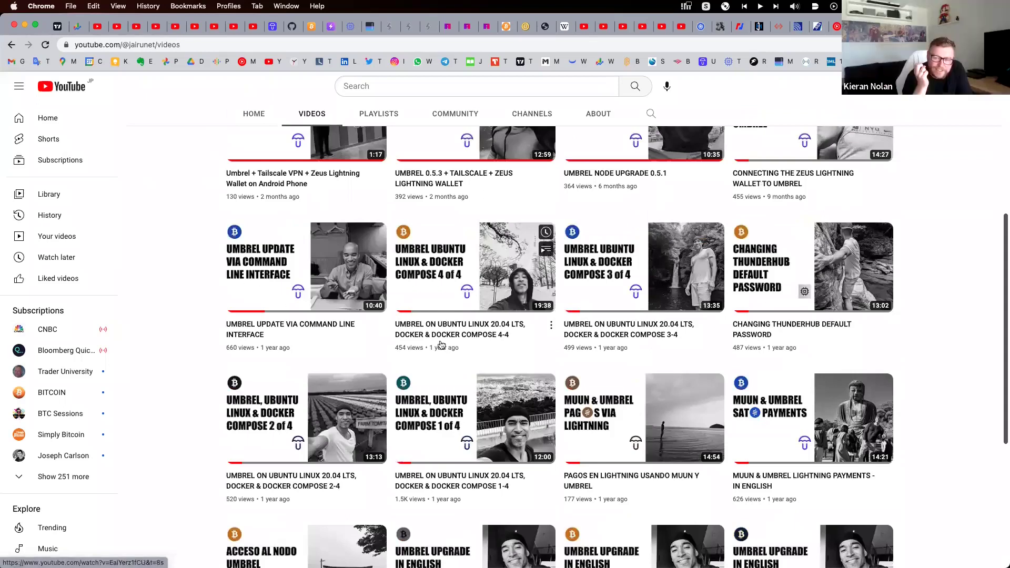
scroll(429, 365, down, 5)
scroll(429, 364, down, 1)
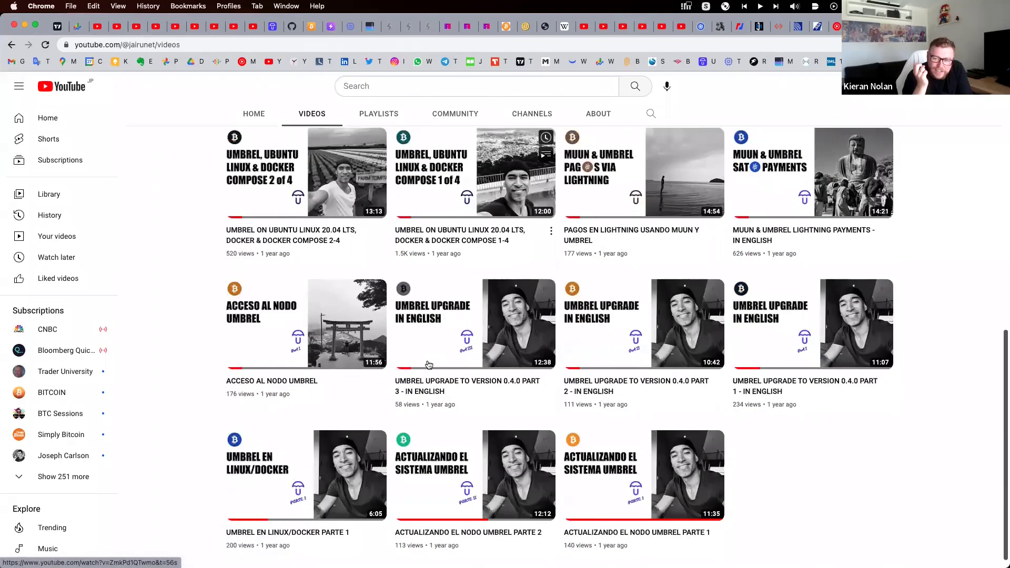
scroll(345, 471, up, 10)
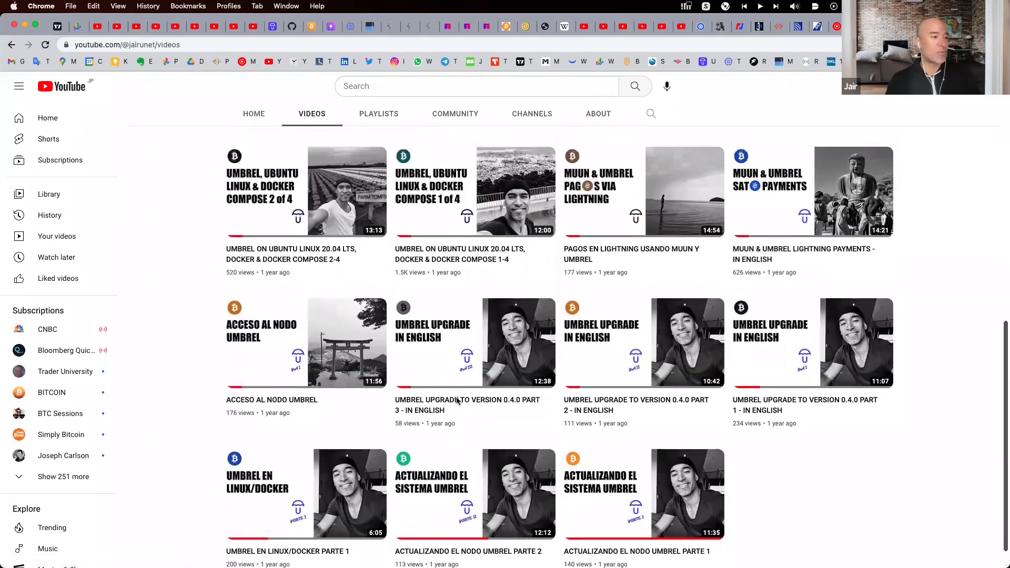